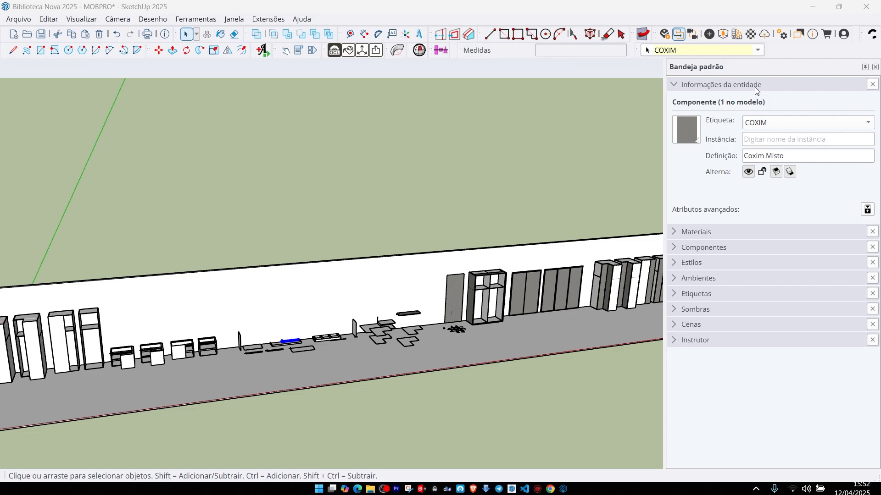
Step: Switch to the Biblioteca 1.0 - Final model and examine the Coxim Misto component's options
middle_click_drag(434, 332, 399, 290)
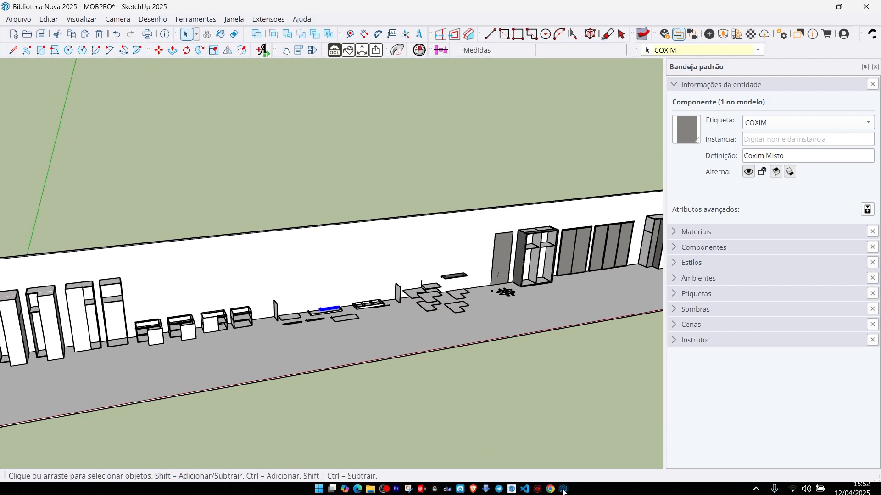
mouse_move(563, 490)
left_click(686, 435)
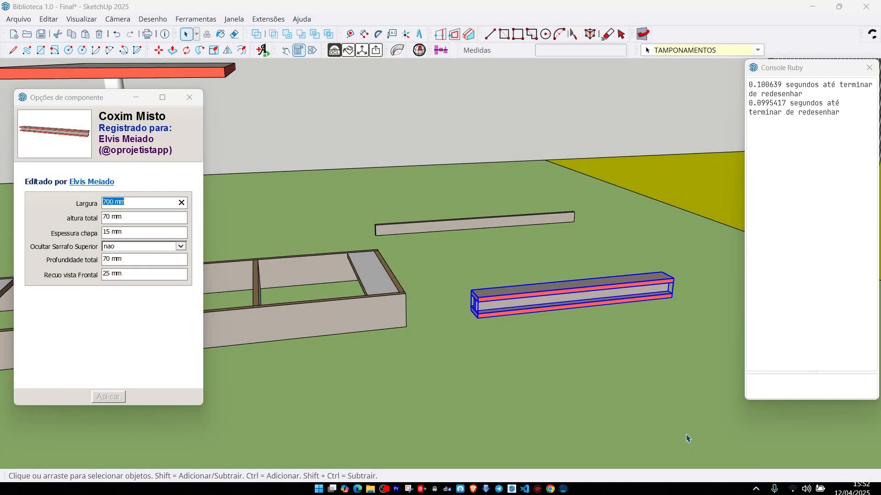
middle_click_drag(503, 277, 579, 341)
Step: Switch to the Biblioteca 2.0 2025 model and review the component options of its Coxim Misto
mouse_move(568, 483)
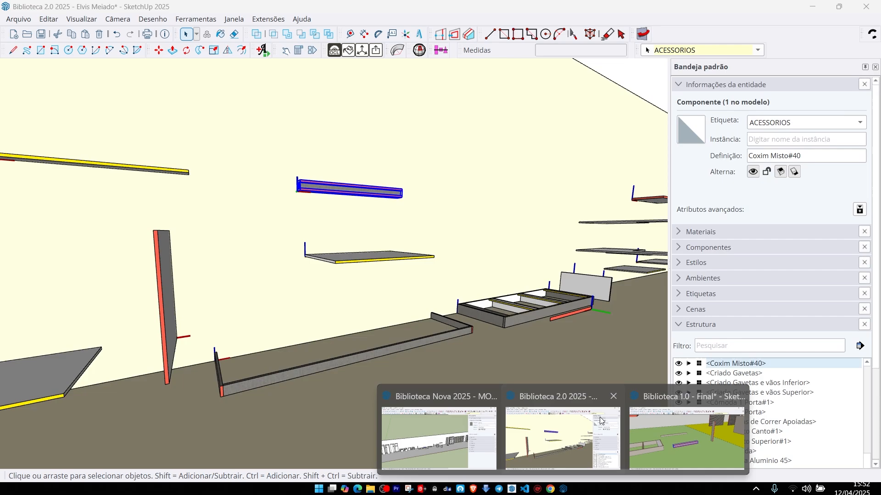
left_click(561, 438)
scroll(550, 260, "down", 3)
scroll(529, 282, "down", 3)
middle_click_drag(547, 261, 526, 299)
middle_click_drag(465, 215, 473, 249, "shift")
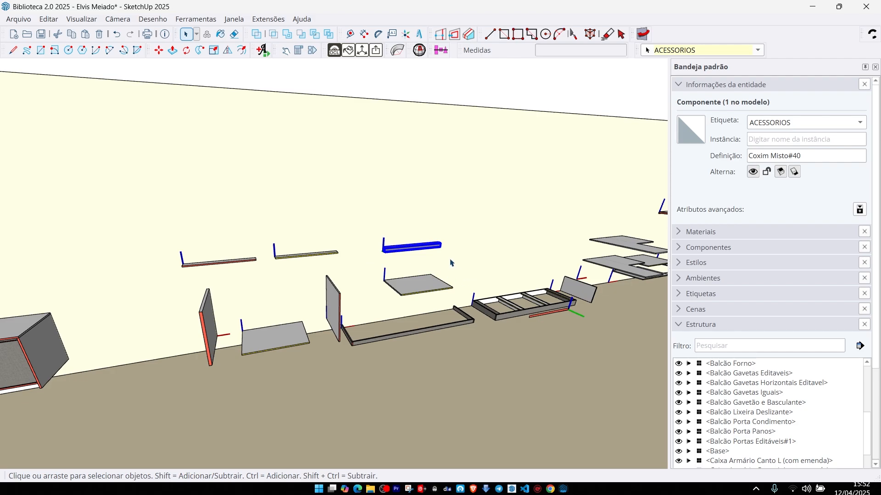
left_click(299, 50)
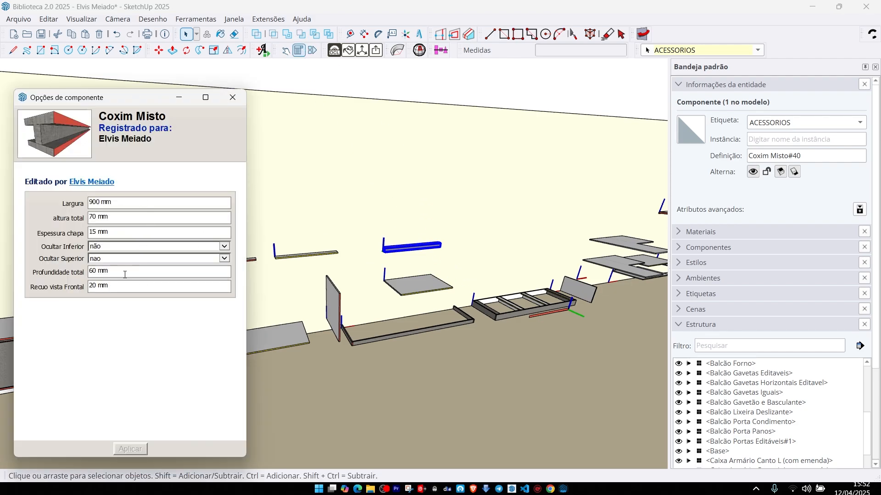
left_click(233, 100)
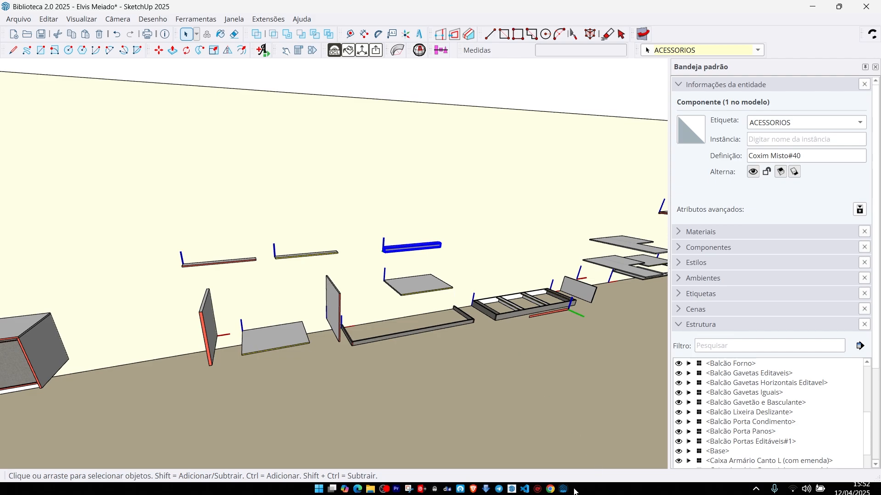
Step: Return to the Biblioteca Nova 2025 model and examine the tall cabinets and low modules at the start of the row
mouse_move(564, 489)
left_click(660, 439)
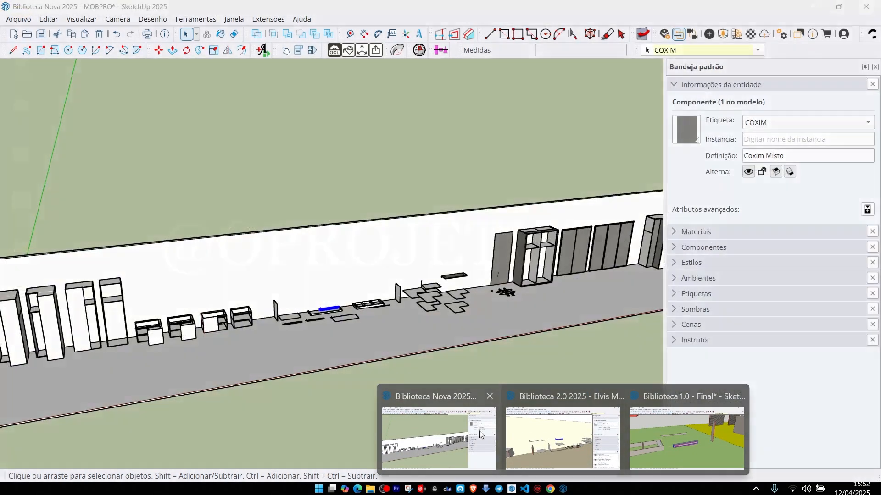
left_click(479, 430)
scroll(397, 356, "down", 5)
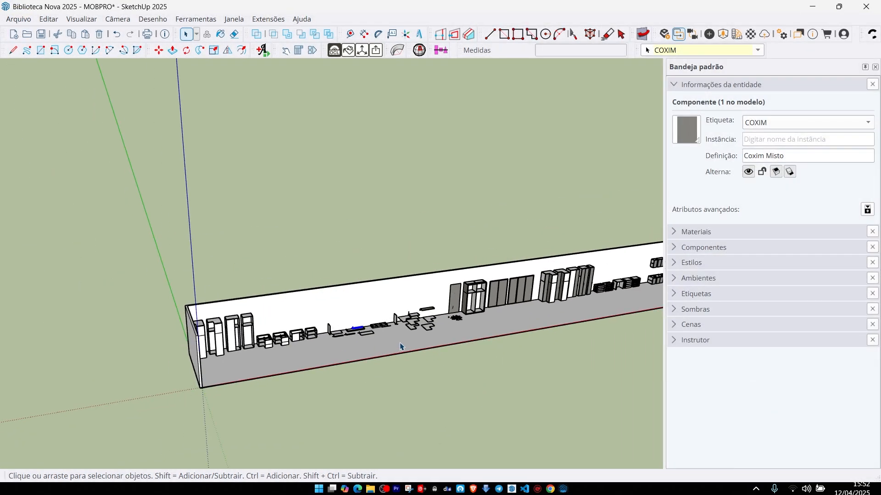
middle_click_drag(397, 349, 384, 321)
scroll(383, 323, "up", 4)
middle_click_drag(323, 321, 140, 318)
scroll(118, 258, "up", 4)
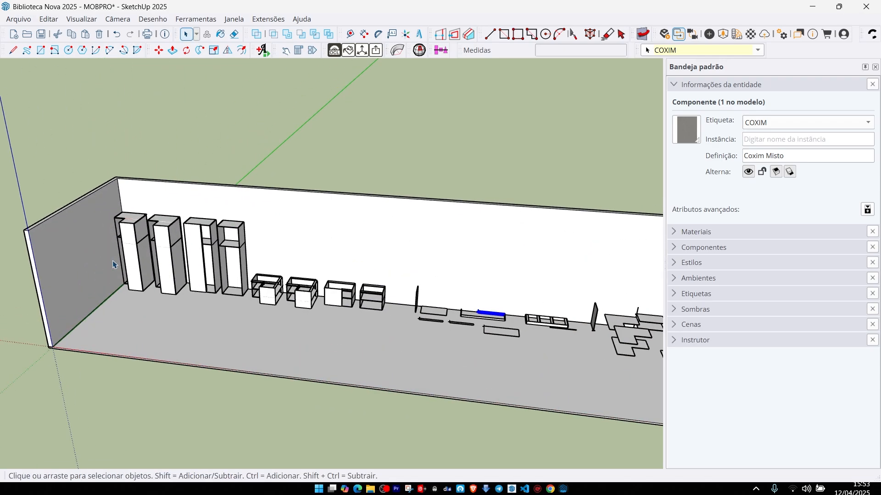
middle_click_drag(123, 270, 239, 279)
scroll(450, 287, "up", 3)
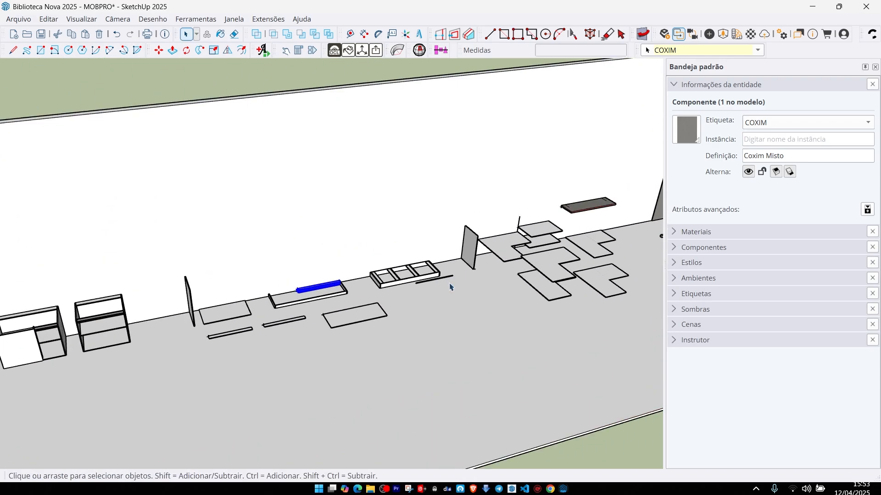
Step: Survey the wardrobes, drawer units and the base and wall cabinets along the middle of the library row
middle_click_drag(550, 264, 23, 406, "shift")
scroll(277, 271, "up", 2)
scroll(441, 199, "up", 3)
middle_click_drag(552, 169, 293, 259, "shift")
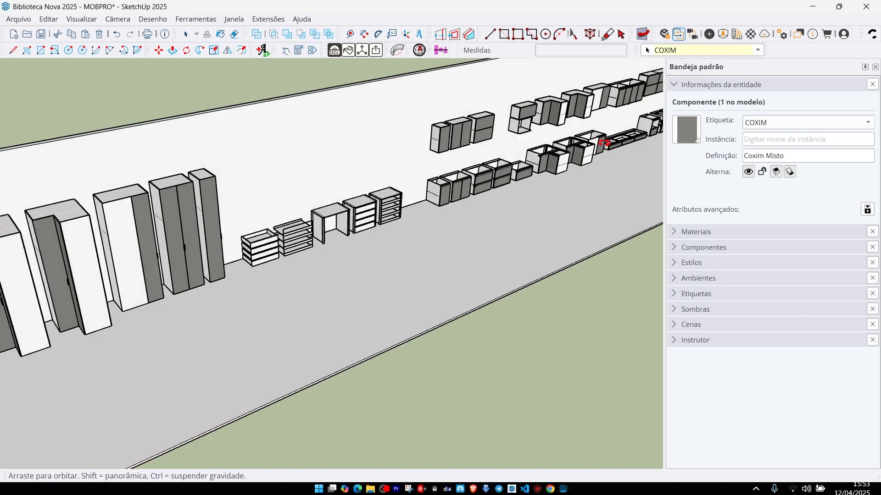
middle_click_drag(601, 143, 328, 173, "shift")
scroll(577, 133, "up", 3)
middle_click_drag(575, 135, 256, 206, "shift")
middle_click_drag(541, 170, 472, 226)
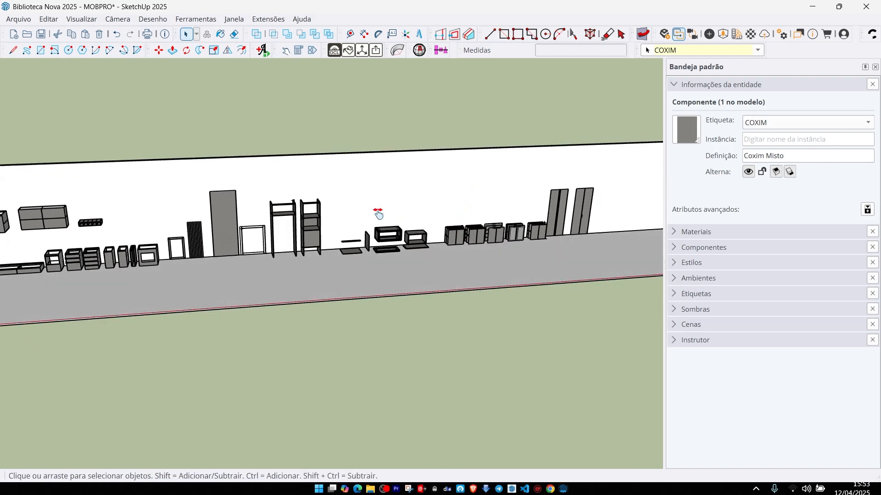
Step: Examine the panels, shelving units and the groups of door and drawer fronts toward the far end of the row
scroll(467, 236, "up", 6)
scroll(573, 220, "down", 8)
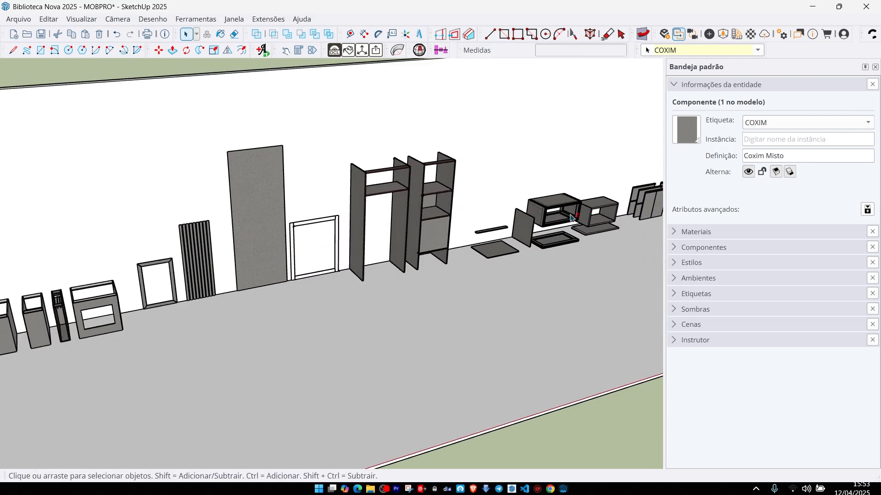
scroll(367, 276, "up", 6)
middle_click_drag(579, 234, 410, 242, "shift")
middle_click_drag(564, 274, 448, 299, "shift")
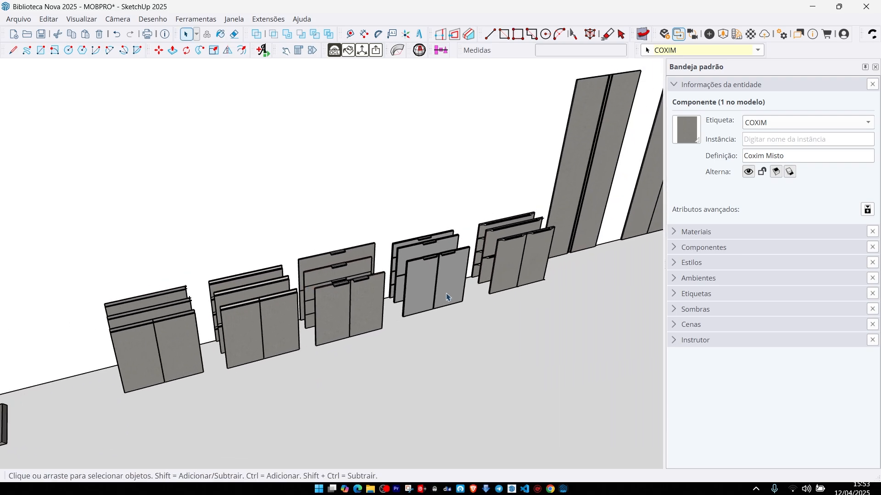
mouse_move(532, 273)
middle_mouse_down()
mouse_move(549, 252)
mouse_move(450, 275)
mouse_move(469, 301)
mouse_move(444, 321)
mouse_move(556, 276)
mouse_move(604, 270)
mouse_move(546, 277)
middle_mouse_up()
scroll(548, 252, "down", 3)
scroll(597, 269, "down", 3)
middle_click_drag(381, 296, 479, 286, "shift")
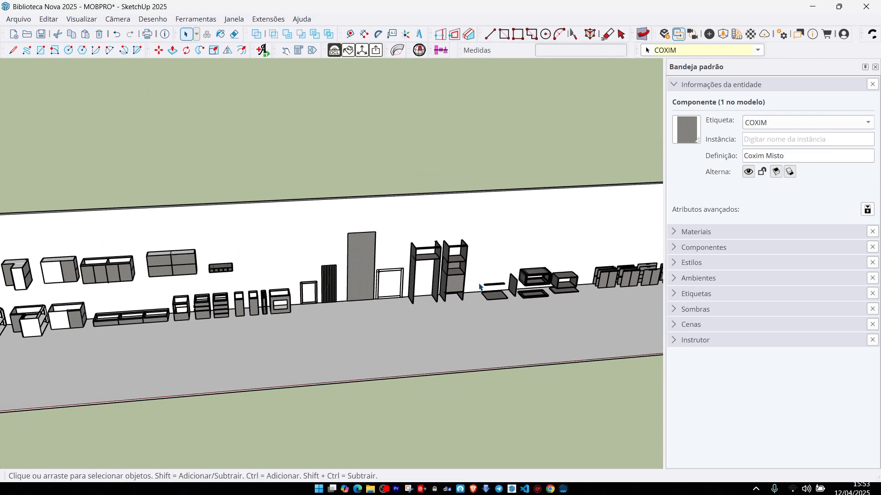
Step: Move the selected Coxim Misto component upward, clear of the open base frame on the floor
middle_click_drag(348, 278, 386, 290)
scroll(433, 281, "up", 4)
key("space")
scroll(412, 284, "down", 5)
middle_click_drag(267, 304, 515, 276, "shift")
middle_click_drag(46, 284, 542, 247, "shift")
middle_click_drag(326, 282, 523, 249, "shift")
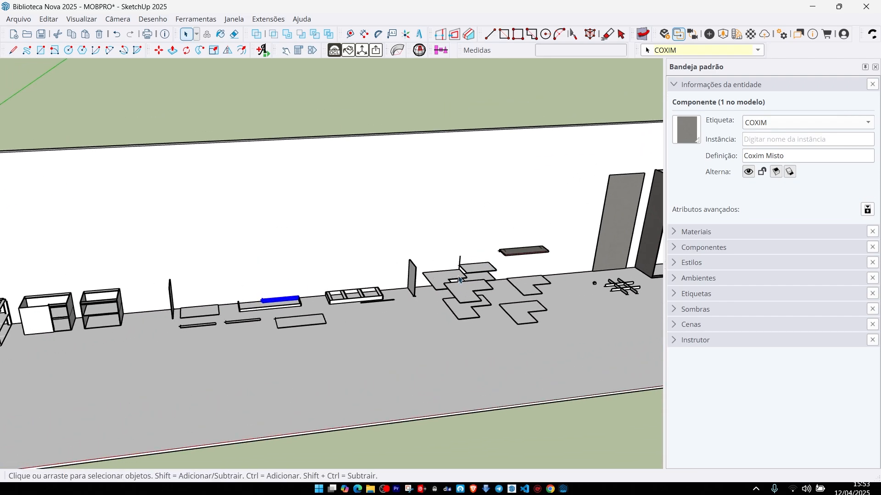
scroll(287, 292, "up", 3)
middle_click_drag(286, 292, 456, 285, "shift")
scroll(487, 324, "up", 3)
scroll(381, 298, "up", 2)
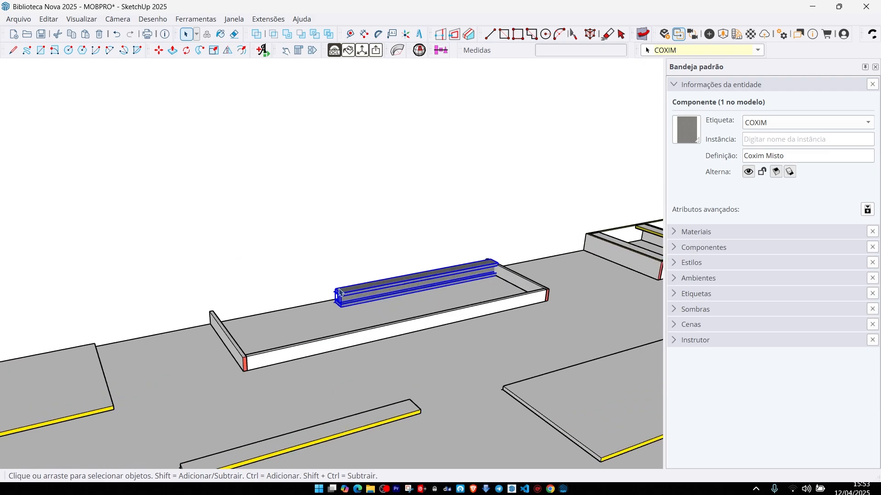
middle_click_drag(412, 303, 321, 326)
key("m")
left_click(275, 320)
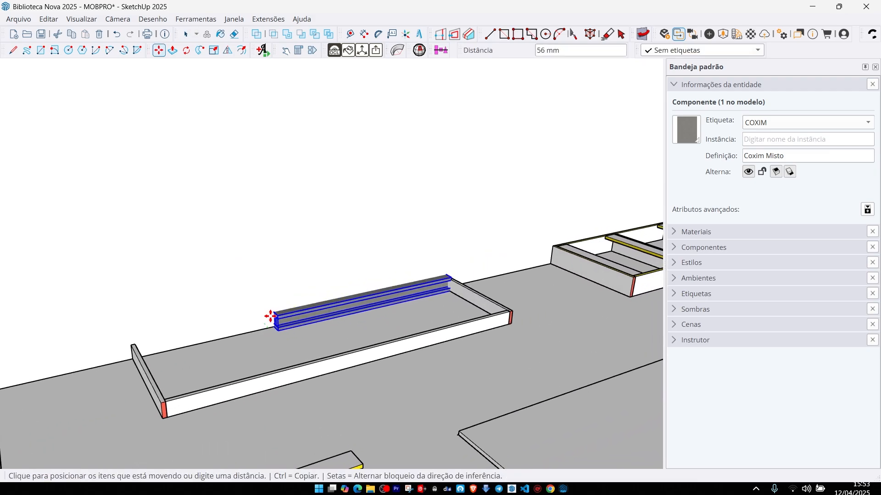
left_click(262, 243)
key("space")
scroll(384, 244, "up", 2)
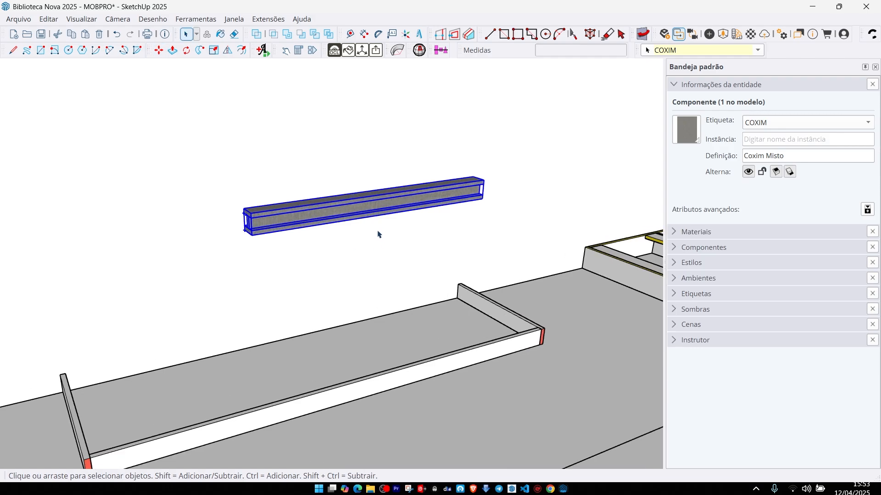
Step: Compare the raised Coxim Misto with the neighbouring library modules and look along the cabinet row
middle_click_drag(379, 235, 495, 250)
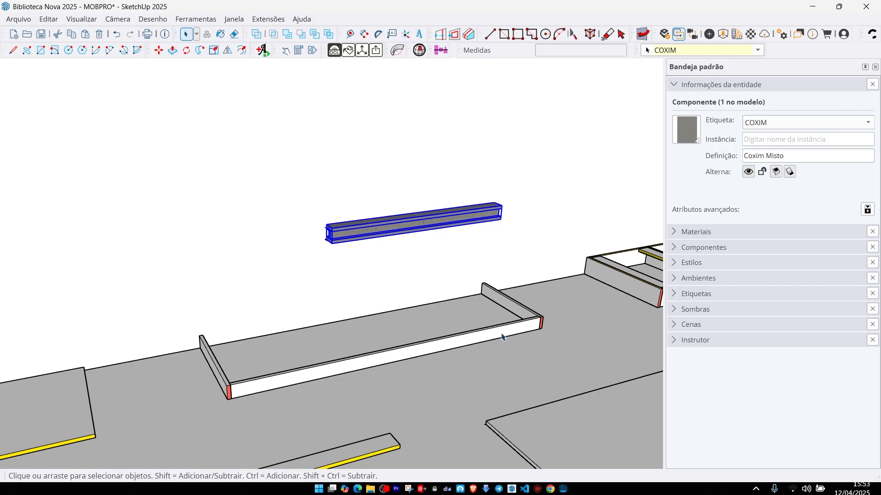
scroll(291, 263, "down", 6)
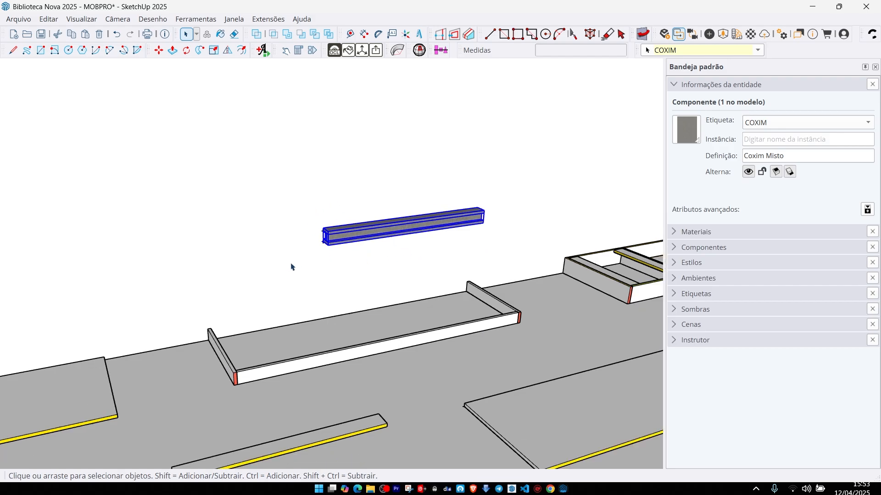
middle_click_drag(537, 229, 688, 205, "shift")
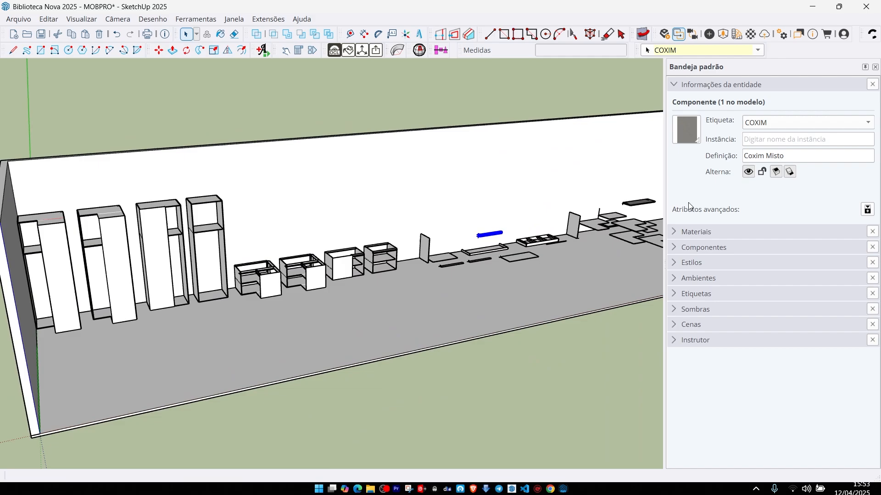
scroll(532, 221, "up", 1)
middle_click_drag(620, 222, 321, 263, "shift")
scroll(321, 266, "down", 2)
middle_click_drag(644, 198, 351, 231, "shift")
scroll(609, 216, "up", 3)
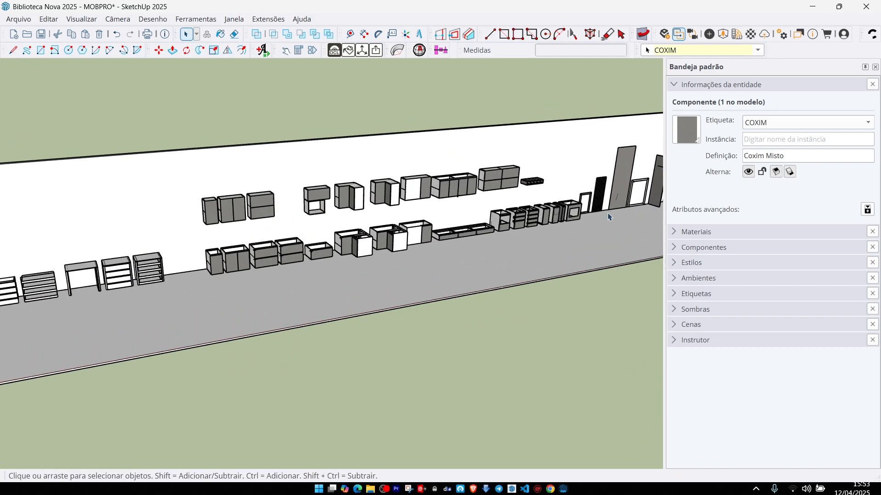
Step: Inspect the front rail profile inside the base cabinets and the construction of the neighbouring base and wall cabinets
scroll(285, 266, "up", 5)
middle_click_drag(356, 263, 526, 225, "shift")
scroll(520, 229, "up", 5)
middle_click_drag(380, 239, 415, 316)
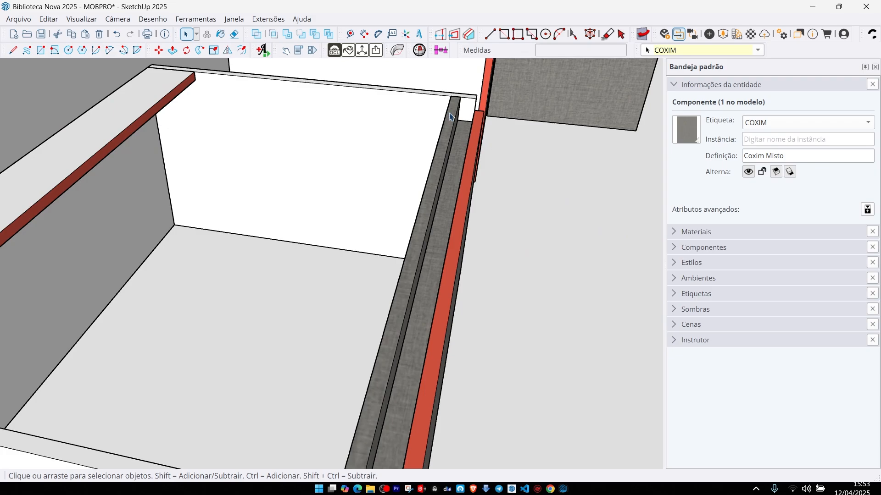
scroll(458, 119, "up", 4)
middle_click_drag(472, 144, 526, 75)
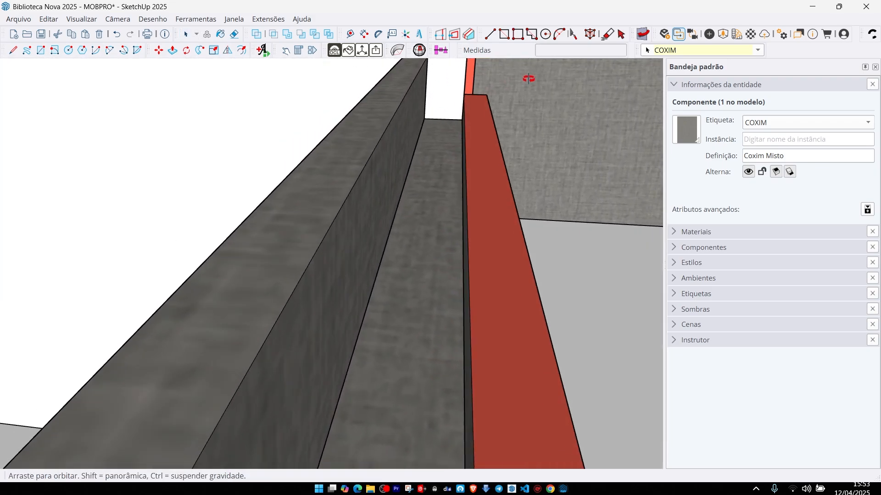
scroll(445, 192, "down", 6)
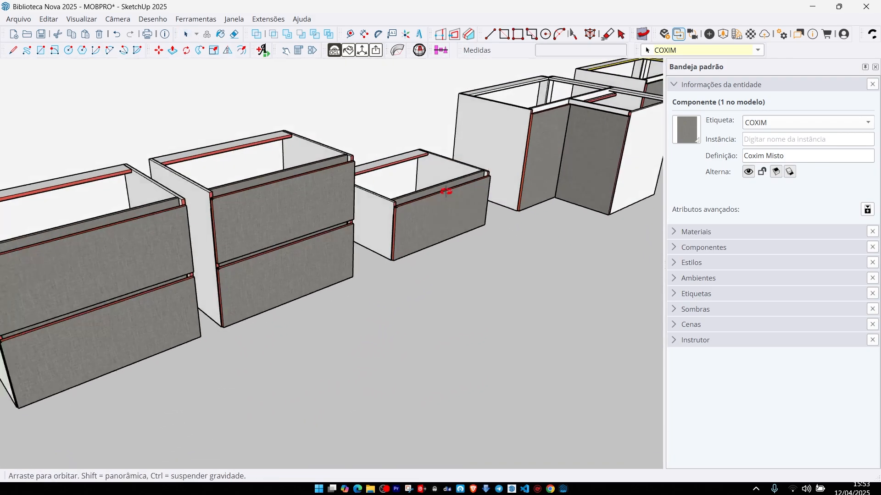
middle_click_drag(446, 191, 487, 191)
scroll(488, 191, "down", 5)
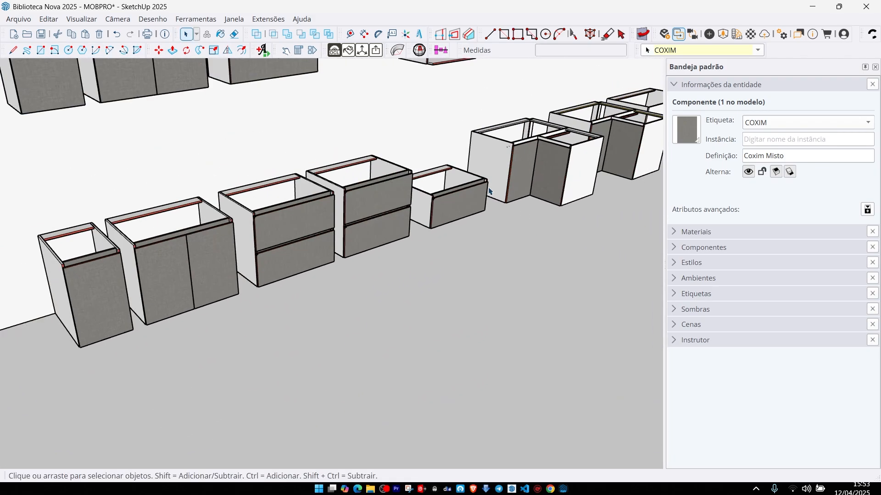
middle_click_drag(404, 176, 513, 171)
scroll(444, 158, "up", 3)
scroll(444, 156, "up", 1)
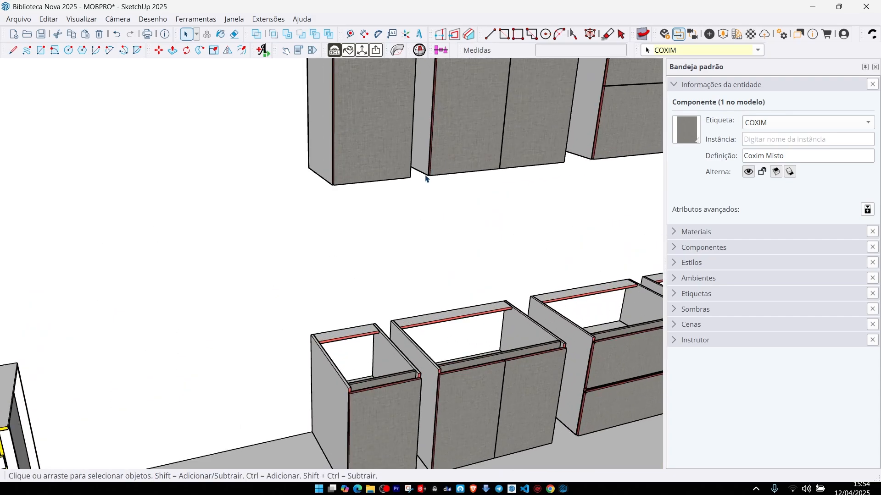
Step: Clear the Ruby Console with the cls command and open the component options of the selected Coxim Misto
scroll(461, 216, "down", 7)
middle_click_drag(92, 270, 520, 229, "shift")
scroll(520, 229, "down", 2)
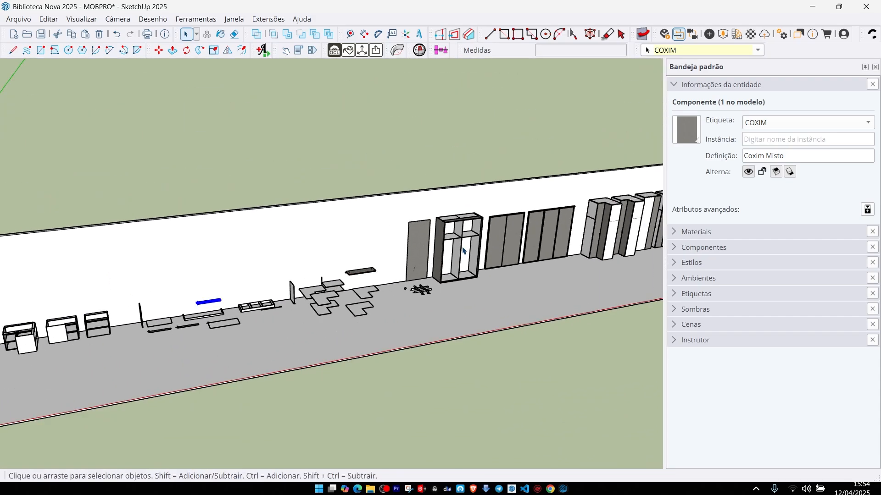
middle_click_drag(317, 279, 527, 263, "shift")
scroll(442, 278, "up", 5)
scroll(366, 303, "up", 5)
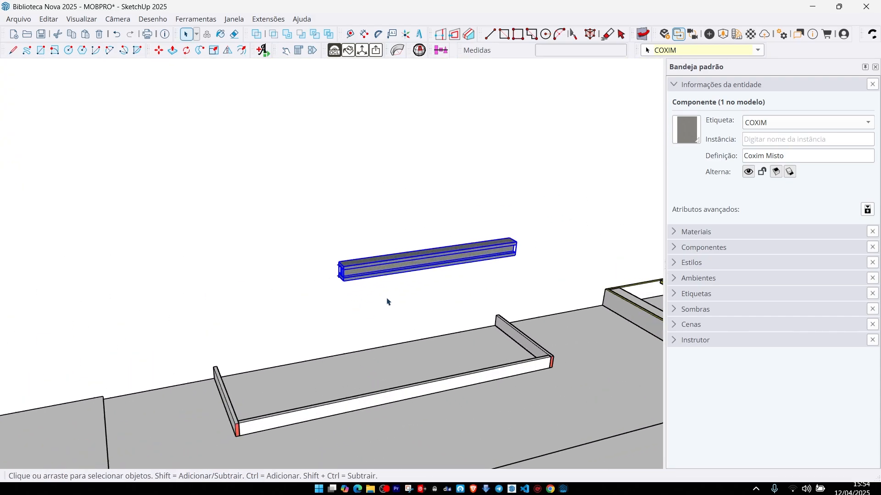
middle_click_drag(387, 303, 399, 271)
scroll(399, 264, "up", 2)
middle_click_drag(460, 253, 425, 259, "shift")
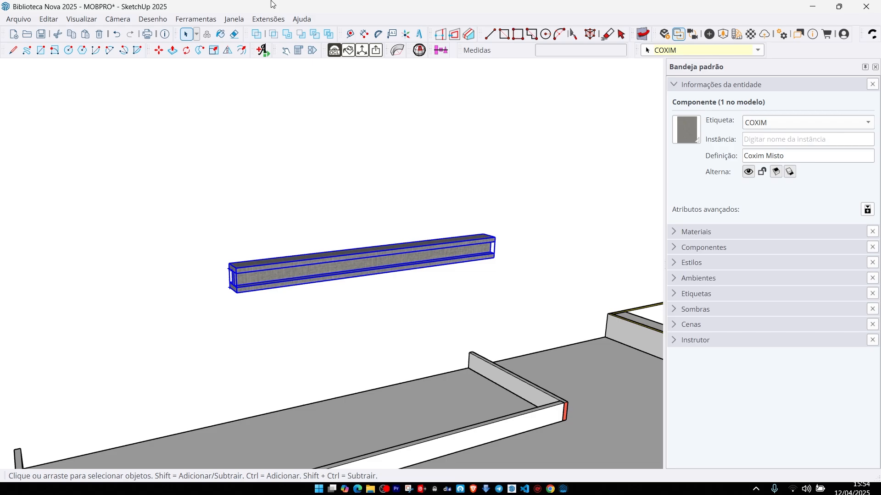
left_click(270, 19)
mouse_move(368, 73)
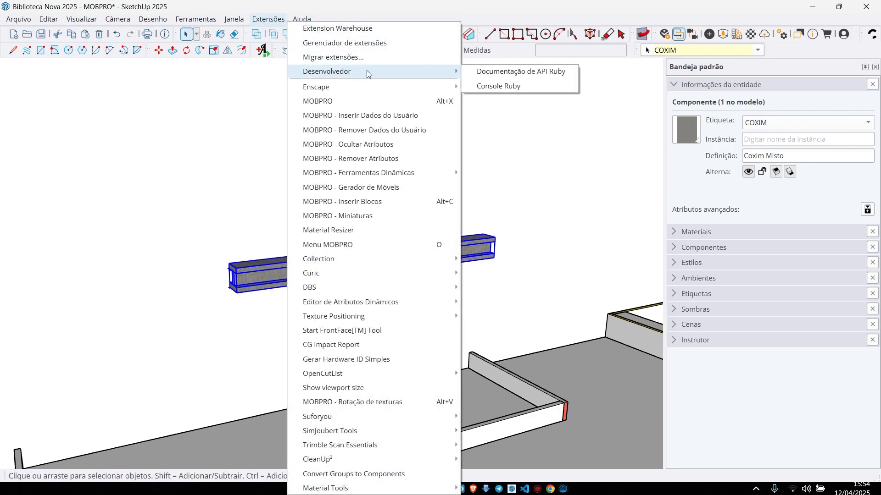
left_click(495, 86)
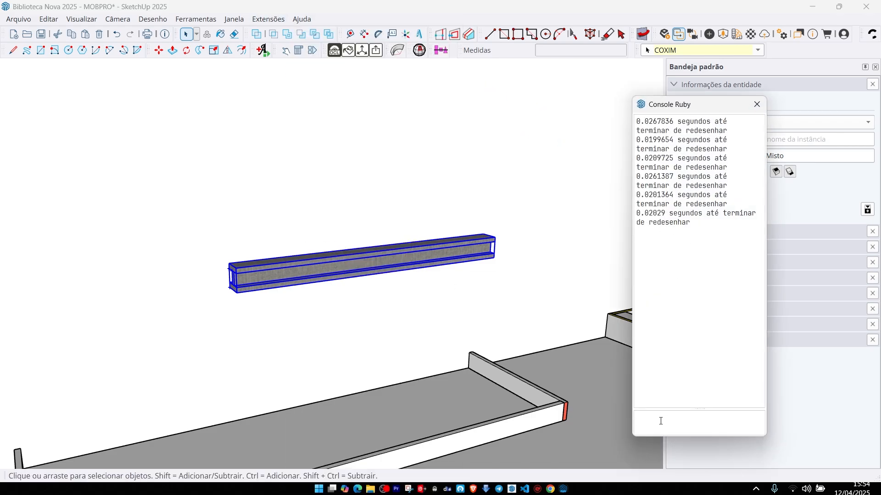
type("cls")
key("Return")
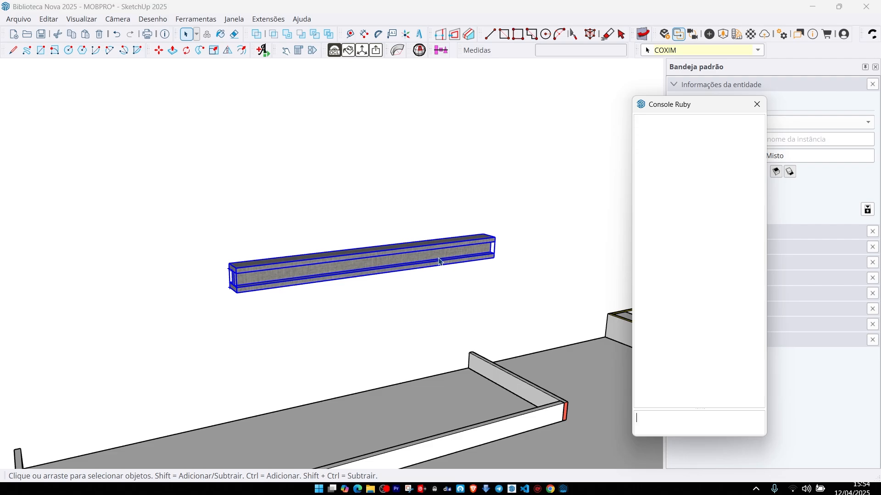
left_click(299, 50)
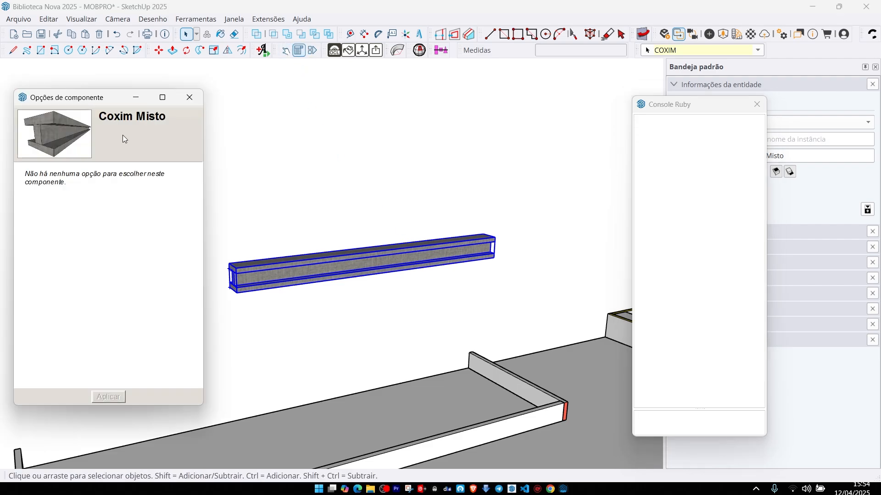
Step: Close the component options of the Coxim Misto, open its MOBPRO menu and narrow that window so it clears the model
left_click_drag(79, 106, 414, 103)
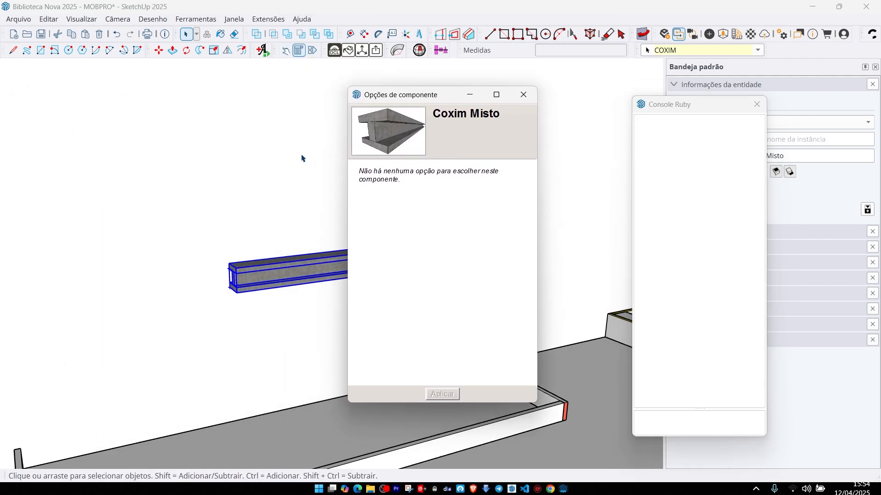
left_click(523, 94)
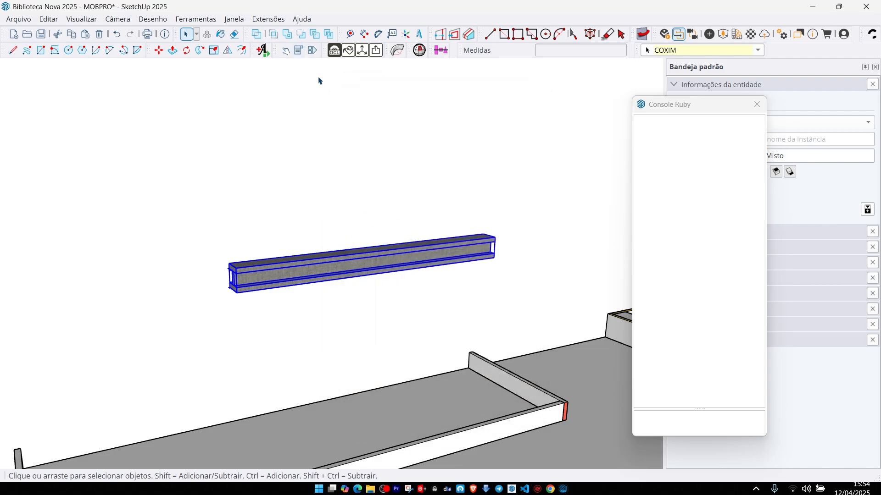
middle_click_drag(374, 263, 384, 266)
key("m")
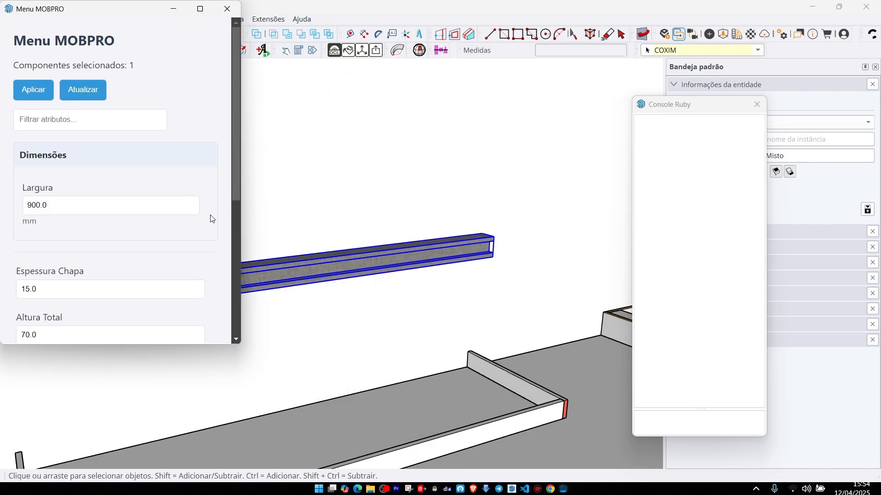
left_click_drag(94, 14, 111, 88)
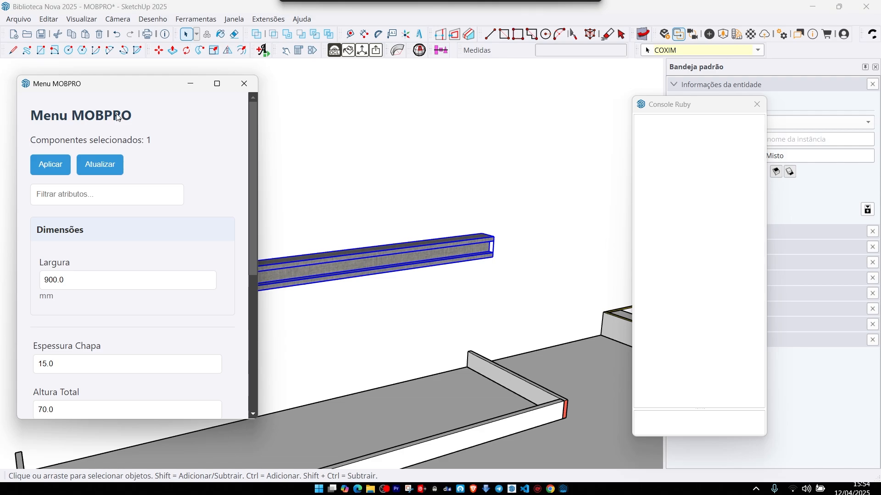
scroll(245, 238, "down", 1)
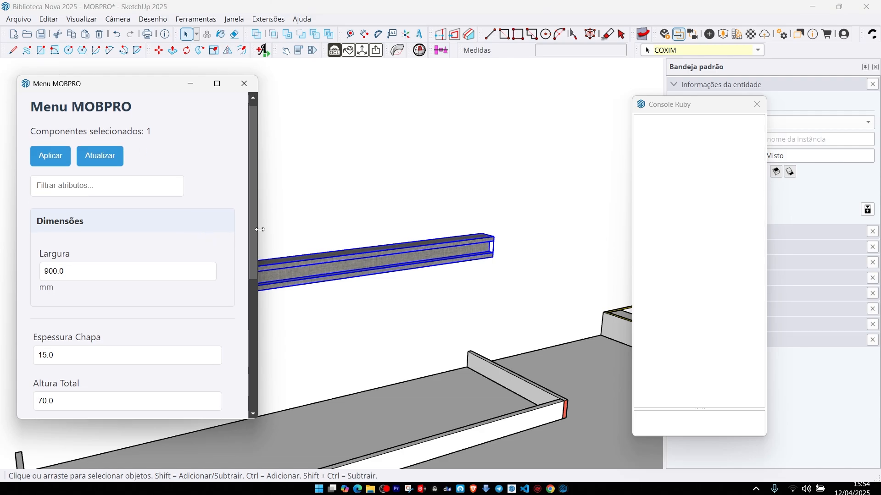
left_click_drag(259, 230, 175, 235)
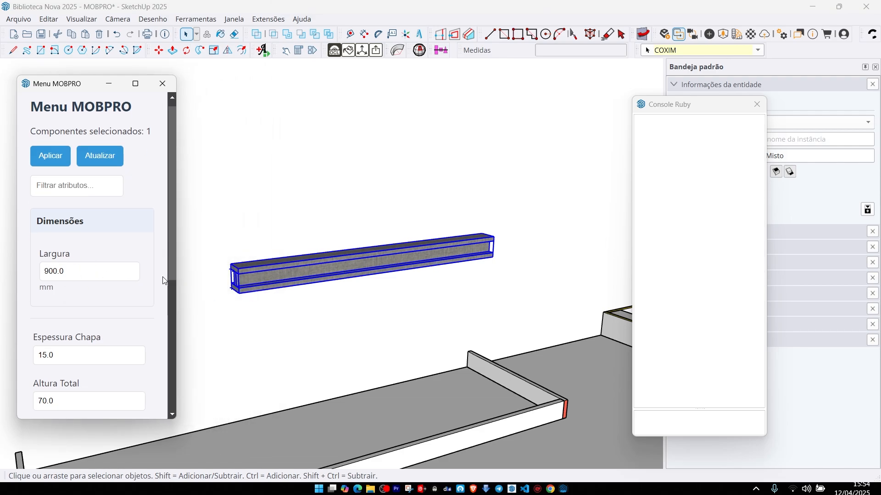
Step: Review the Coxim Misto attributes in the MOBPRO menu and set its width (Largura) to 700 mm
scroll(110, 355, "down", 6)
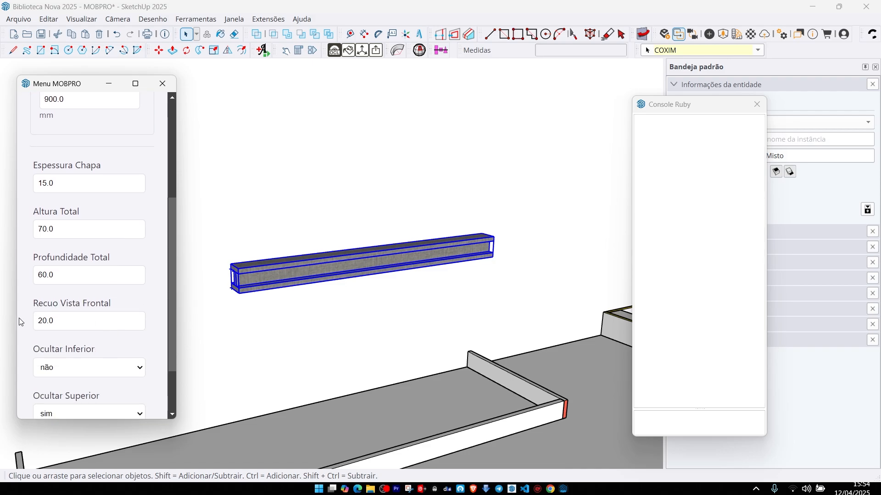
scroll(72, 320, "down", 3)
scroll(101, 367, "up", 8)
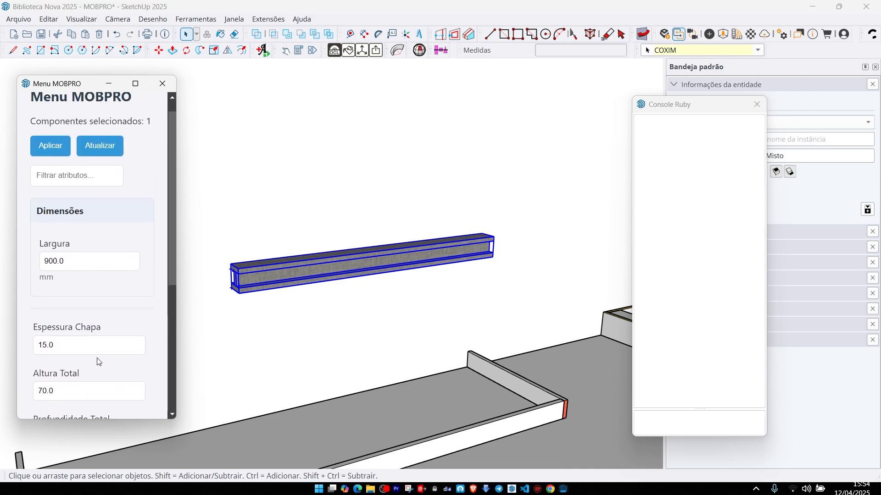
scroll(99, 362, "up", 1)
left_click_drag(71, 280, 1, 295)
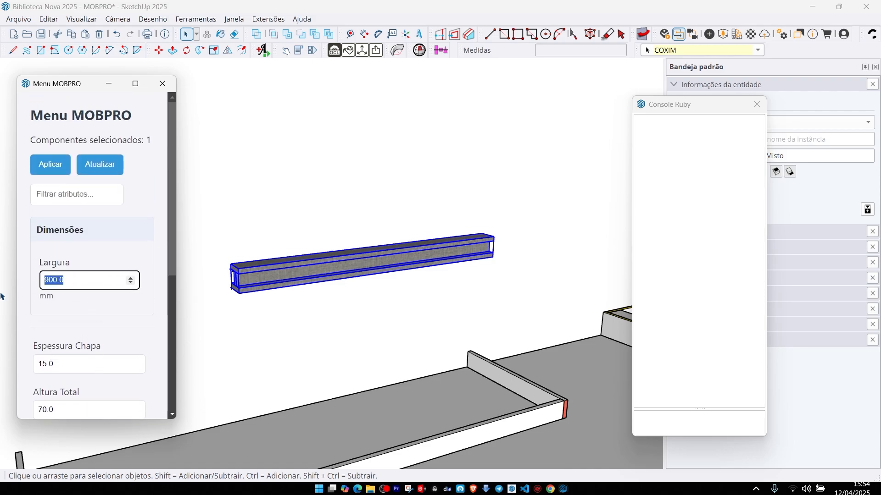
type("700")
key("Return")
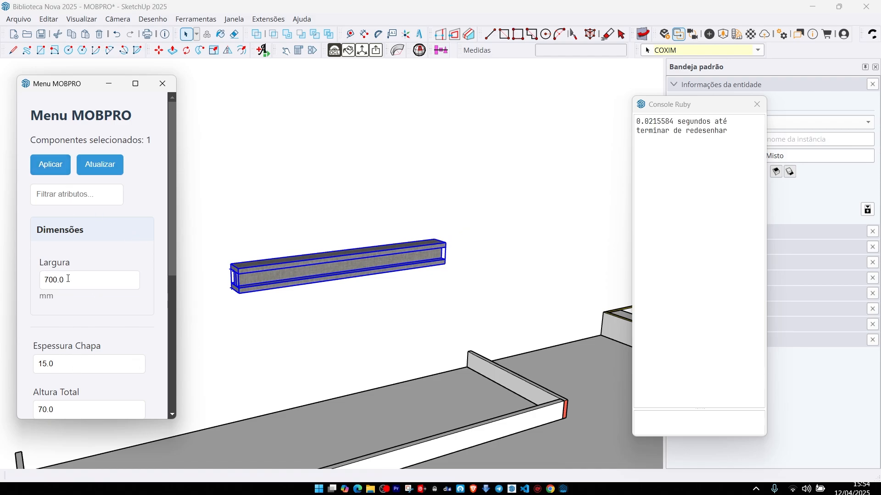
Step: Move the Ruby Console clear of the entity information and set the Coxim Misto's width to 900 mm
left_click_drag(666, 107, 556, 91)
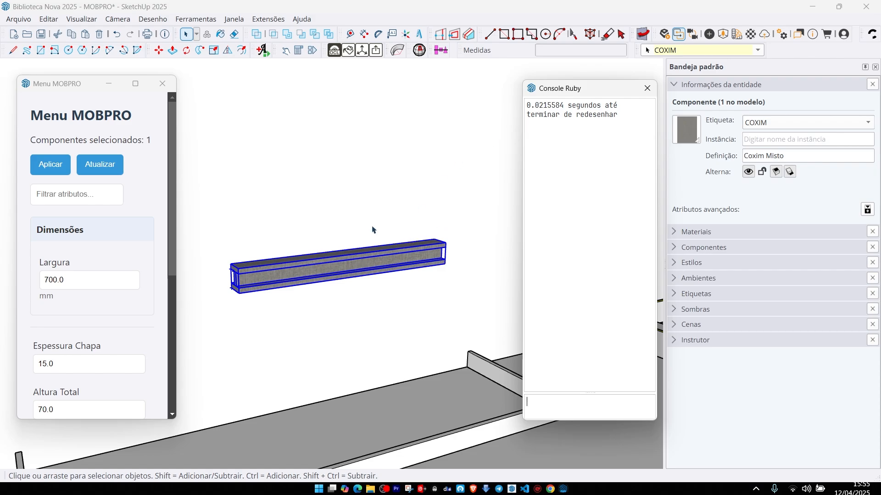
left_click(76, 280)
type("900.0")
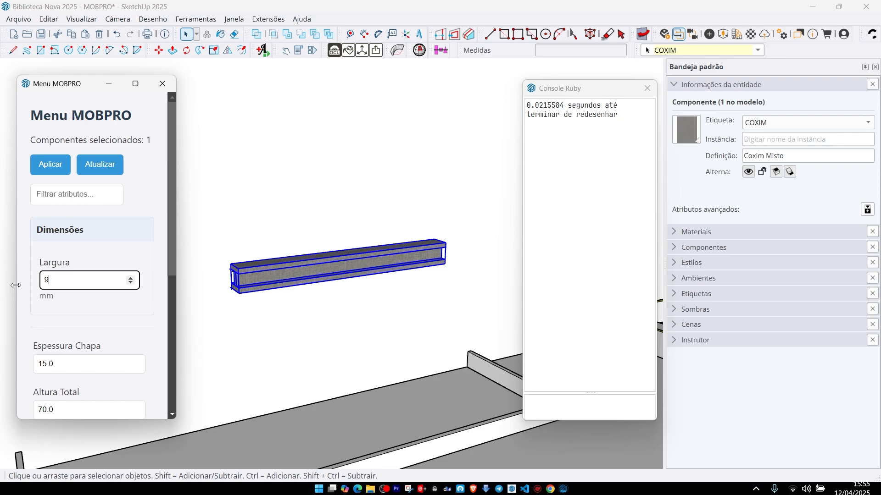
key("Return")
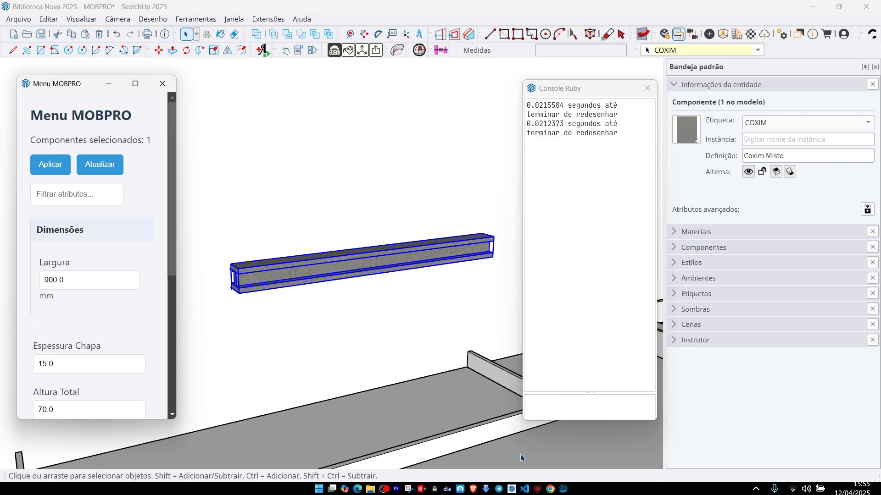
Step: Switch to the Biblioteca 2.0 2025 model and open the component options of its selected Coxim Misto
mouse_move(562, 488)
left_click(573, 428)
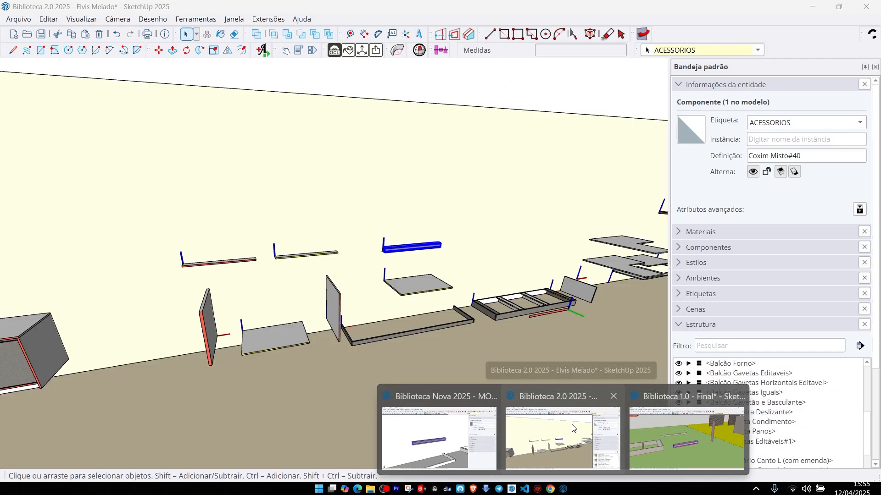
left_click(569, 420)
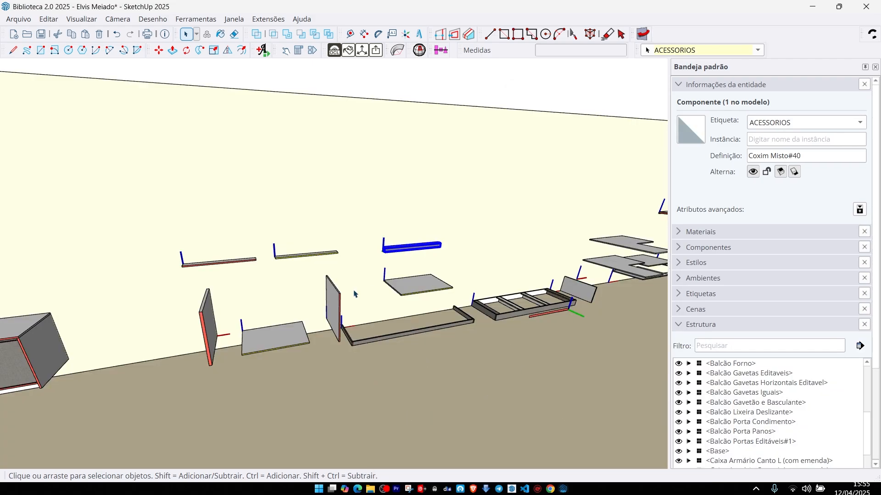
scroll(411, 256, "up", 5)
mouse_move(404, 255)
middle_mouse_down()
mouse_move(357, 243)
mouse_move(414, 245)
middle_mouse_up()
scroll(342, 229, "up", 3)
scroll(339, 237, "down", 2)
scroll(381, 244, "up", 2)
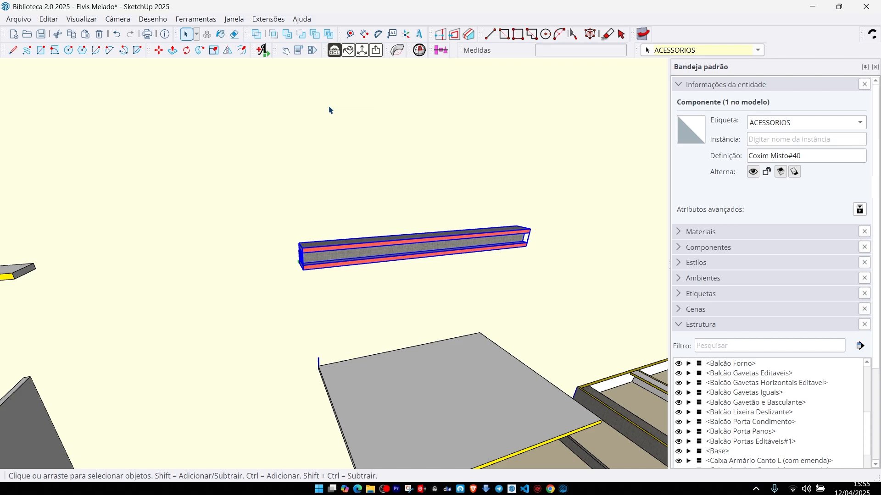
left_click(299, 50)
left_click_drag(122, 101, 137, 87)
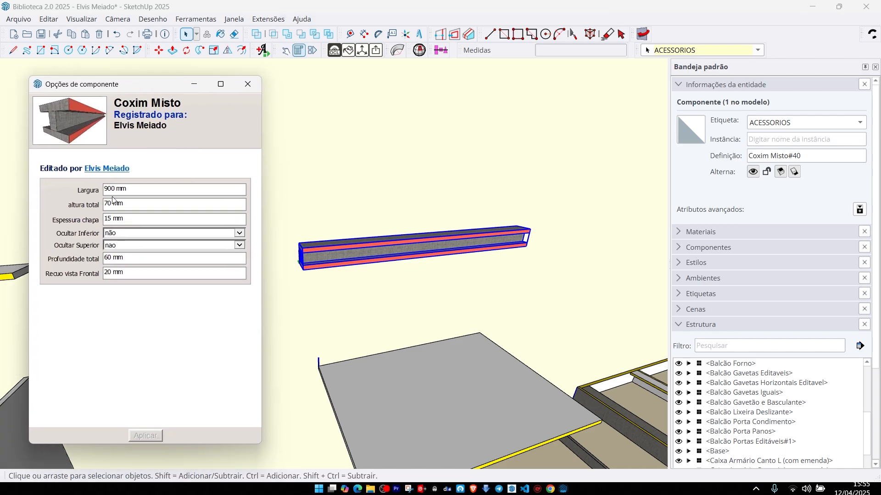
Step: Set the older Coxim Misto's width to 700 mm, opening the Ruby Console and clearing it with cls before applying the value
left_click(134, 191)
type("700")
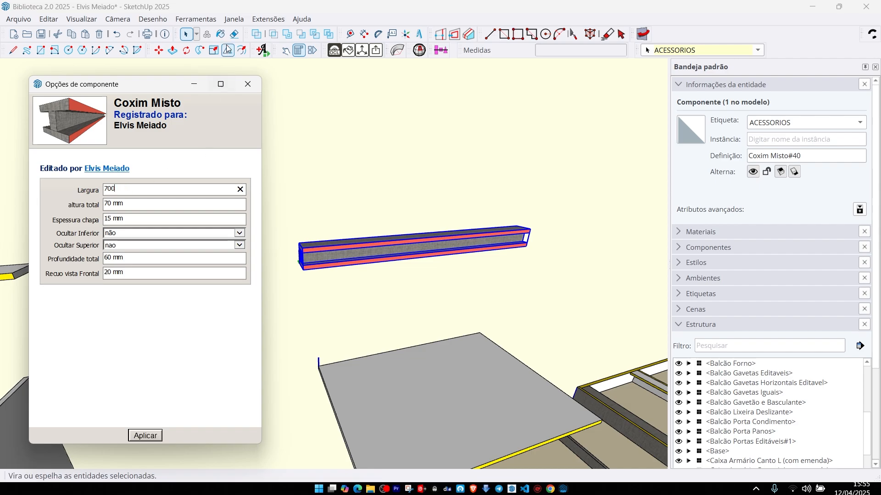
left_click(268, 19)
mouse_move(422, 71)
left_click(477, 87)
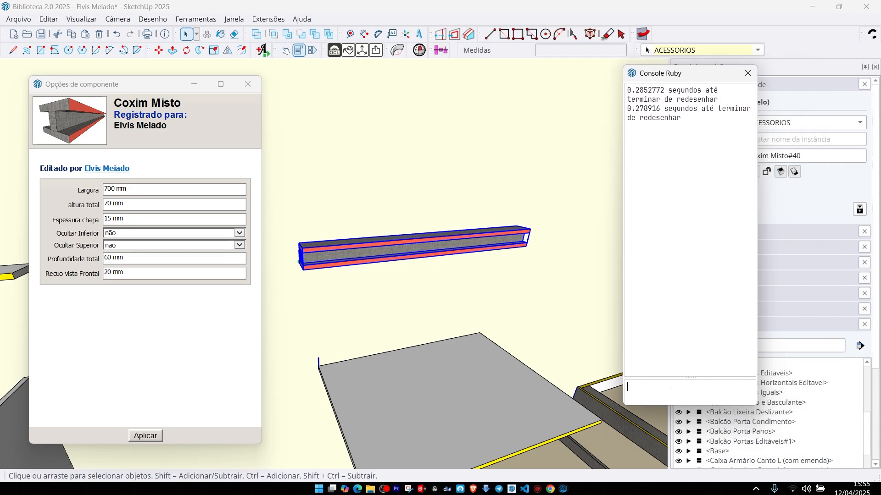
type("cls")
key("Return")
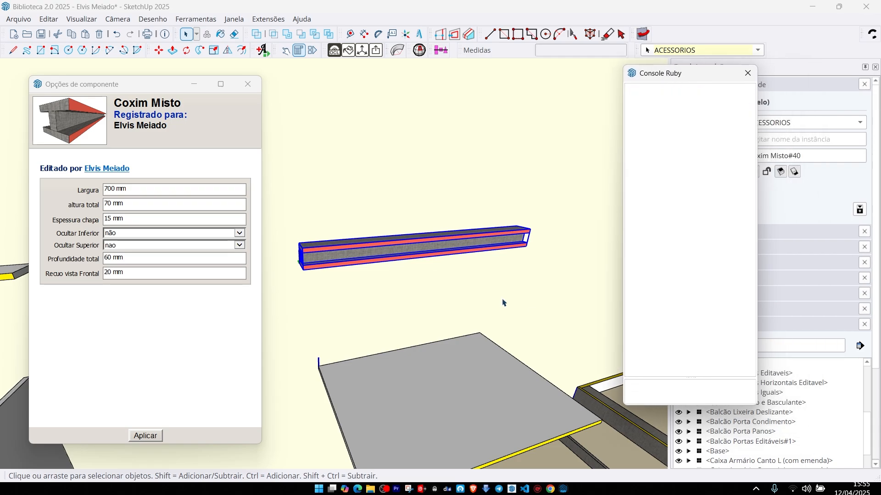
left_click(142, 188)
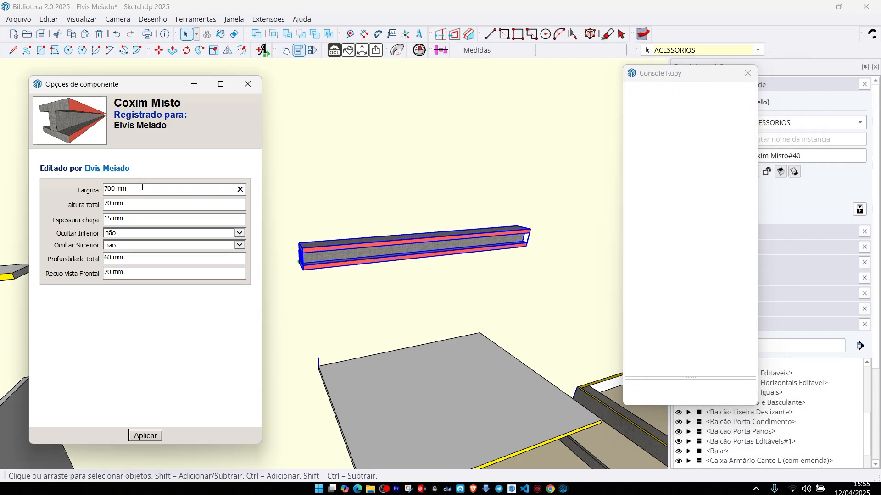
key("Return")
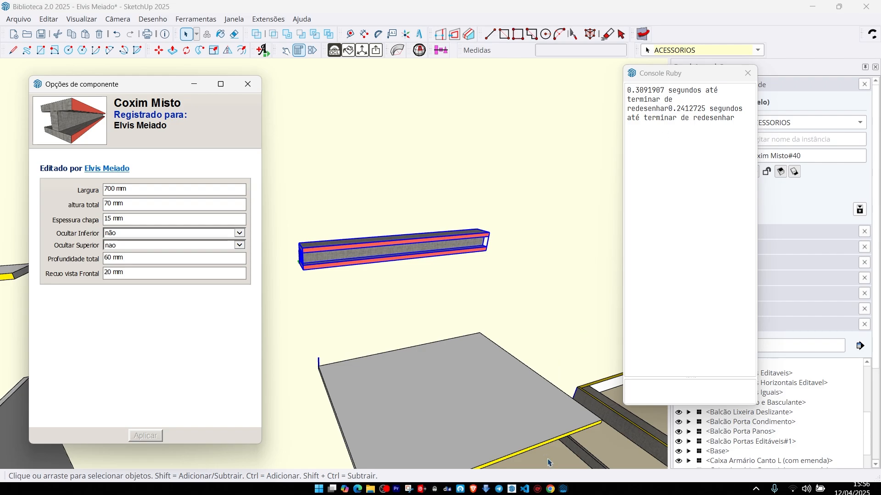
Step: Check the redraw log in Biblioteca Nova 2025, return to Biblioteca 2.0 2025 and set its Coxim Misto's width to 900 mm
mouse_move(563, 489)
left_click(468, 445)
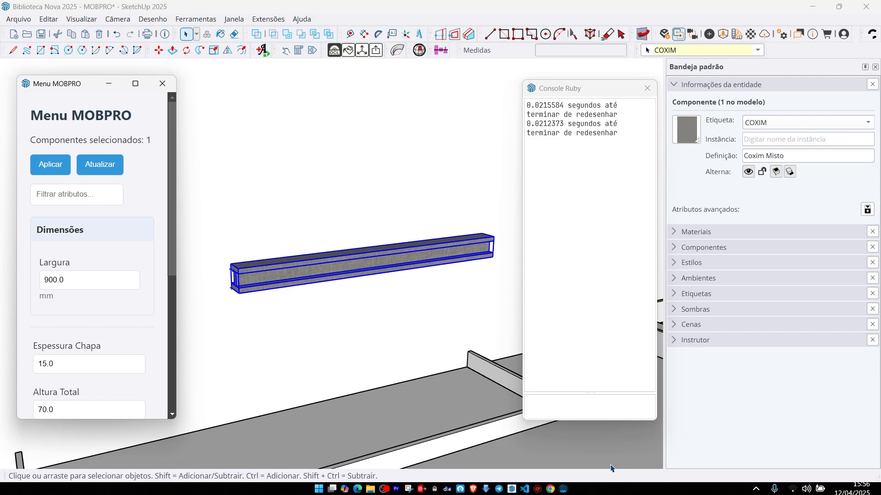
mouse_move(563, 489)
left_click(577, 445)
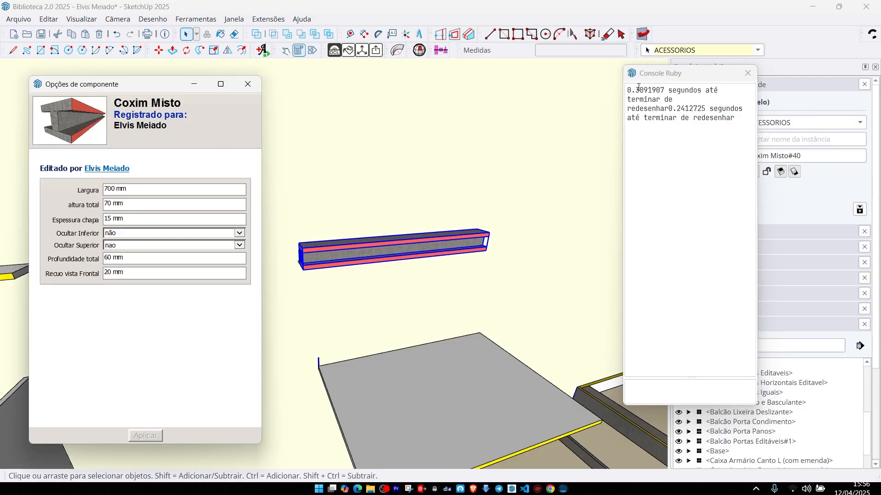
left_click(130, 188)
type("900")
key("Return")
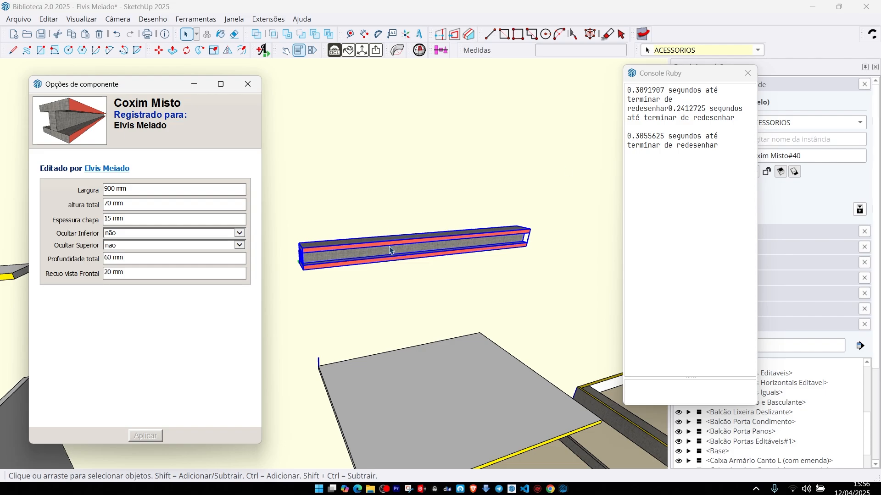
Step: Compare the redraw times logged in Biblioteca Nova 2025 and Biblioteca 2.0 2025, and move the latter's Ruby Console clear of the model structure
mouse_move(563, 489)
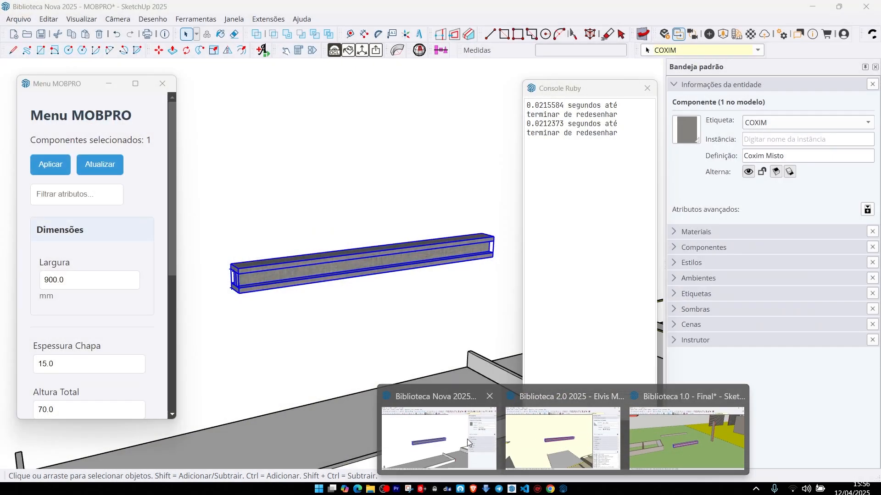
left_click(466, 439)
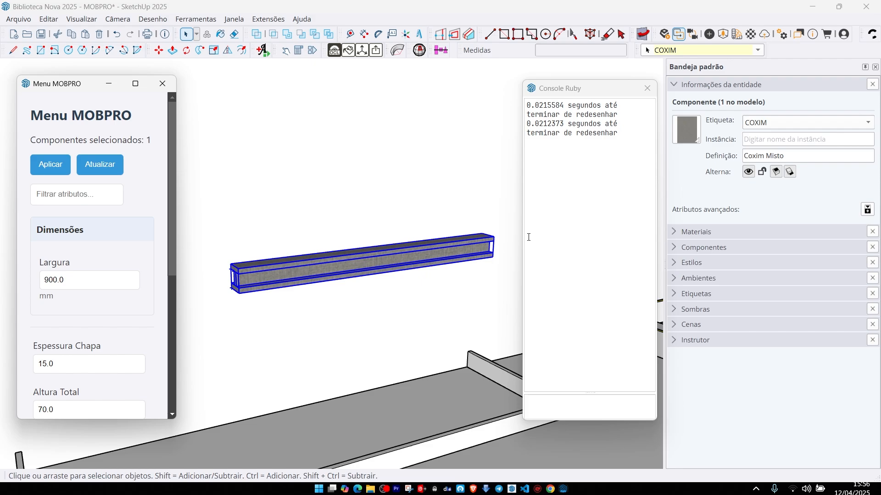
mouse_move(561, 490)
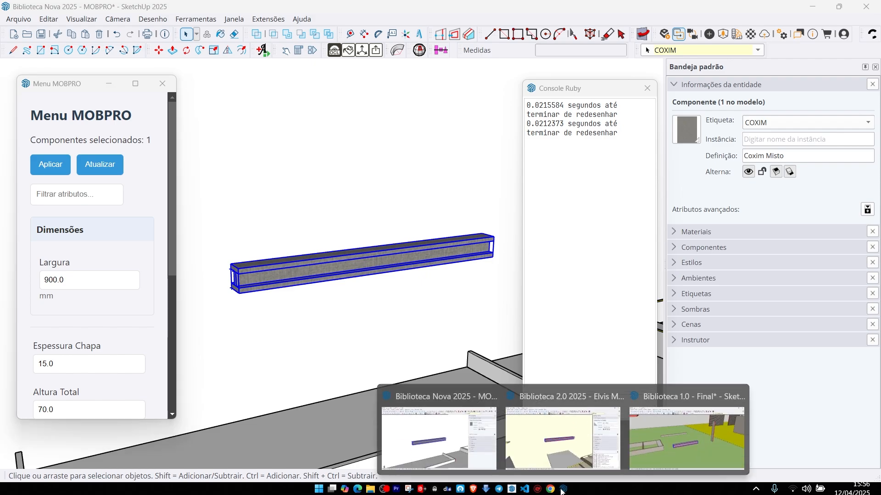
left_click(589, 439)
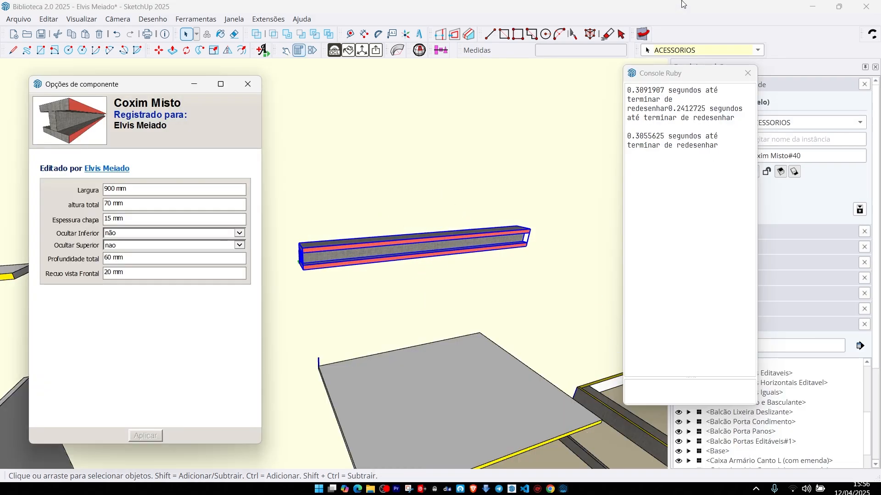
left_click(707, 77)
left_click_drag(706, 77, 495, 387)
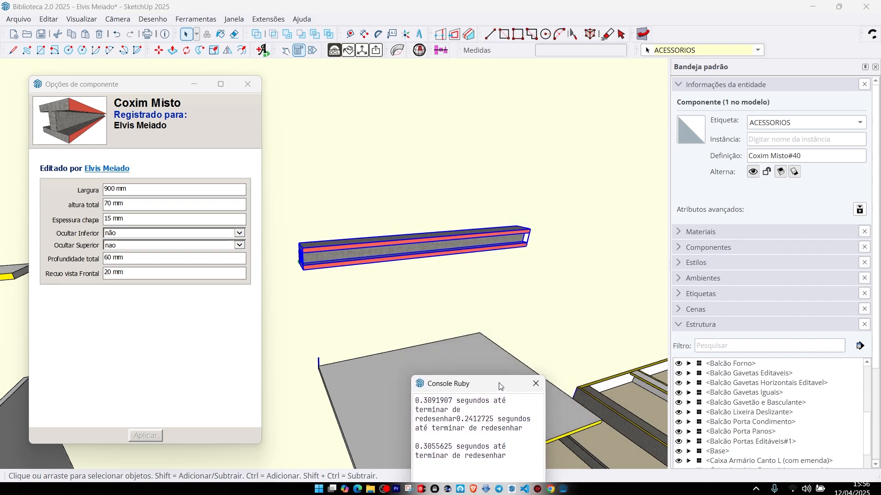
Step: Examine the nested parts of Coxim Misto#40 in the model structure down to the Chapa level, and collapse its hierarchy
scroll(766, 395, "down", 3)
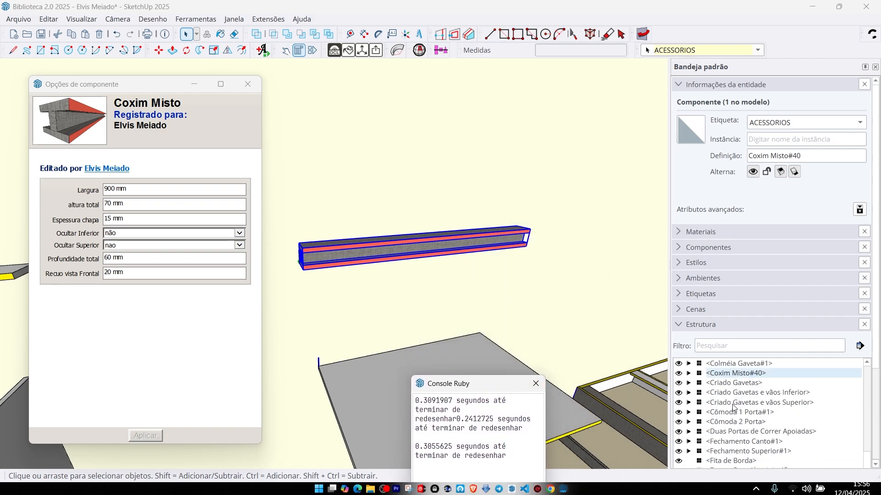
left_click(688, 374)
left_click(698, 383)
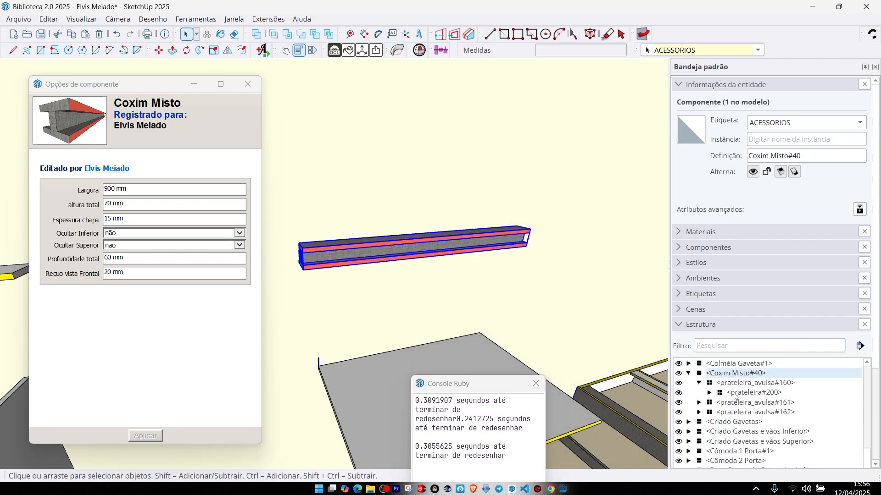
left_click(709, 393)
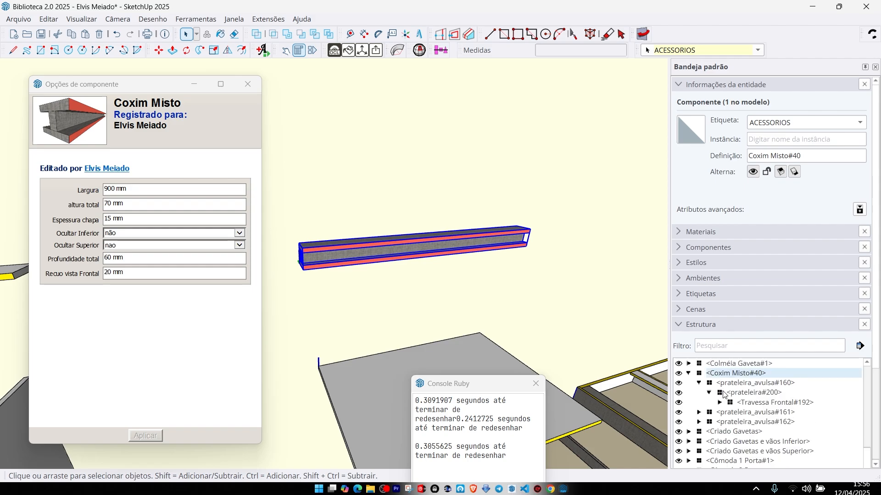
left_click(720, 403)
left_click(731, 412)
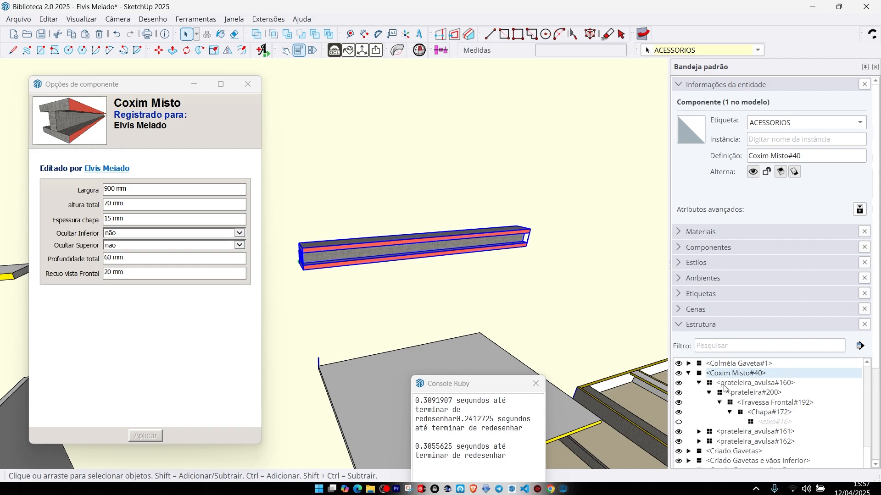
left_click(689, 374)
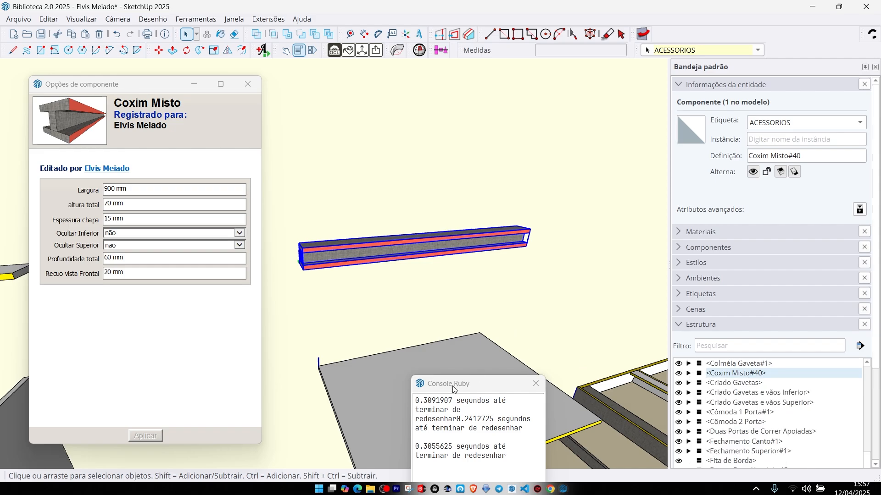
Step: Move the Ruby Console clear of the model structure and add the flat panel below the Coxim Misto to the selection to check their shared options
left_click_drag(463, 385, 577, 117)
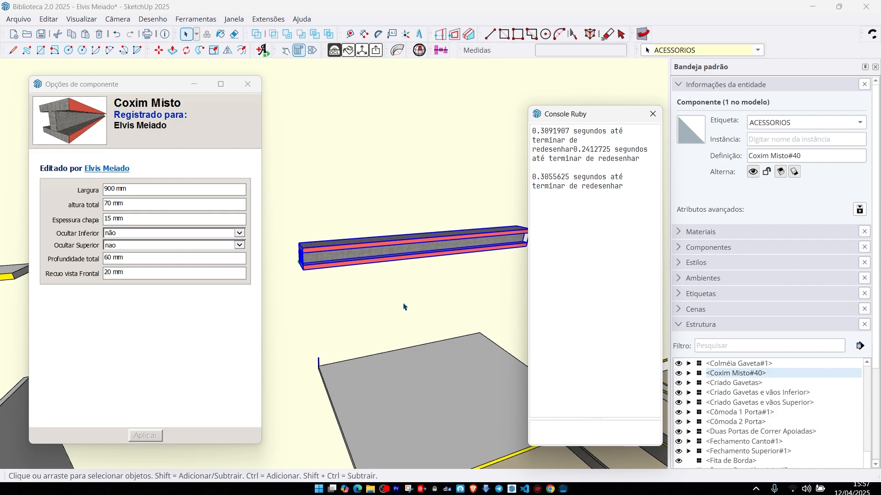
scroll(403, 307, "down", 5)
left_click(408, 320, "shift")
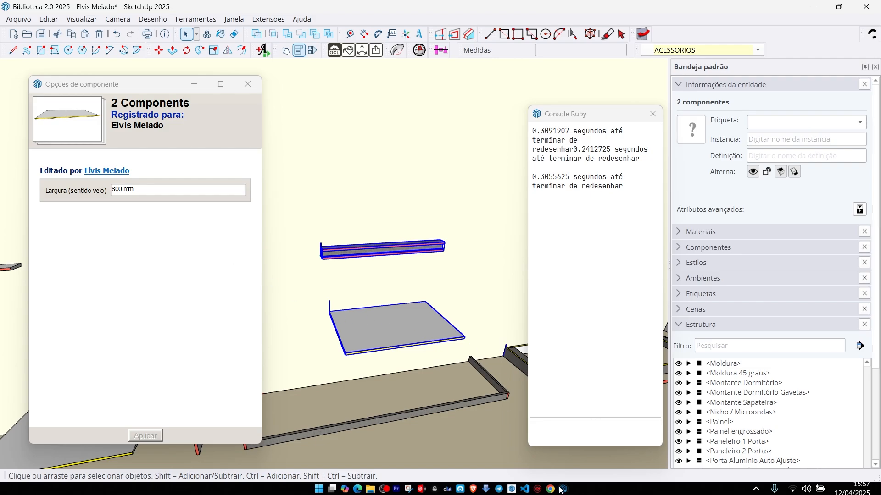
Step: Switch to Biblioteca Nova 2025, add the closure frame below the Coxim Misto to the selection, and widen and reposition the MOBPRO menu
mouse_move(563, 489)
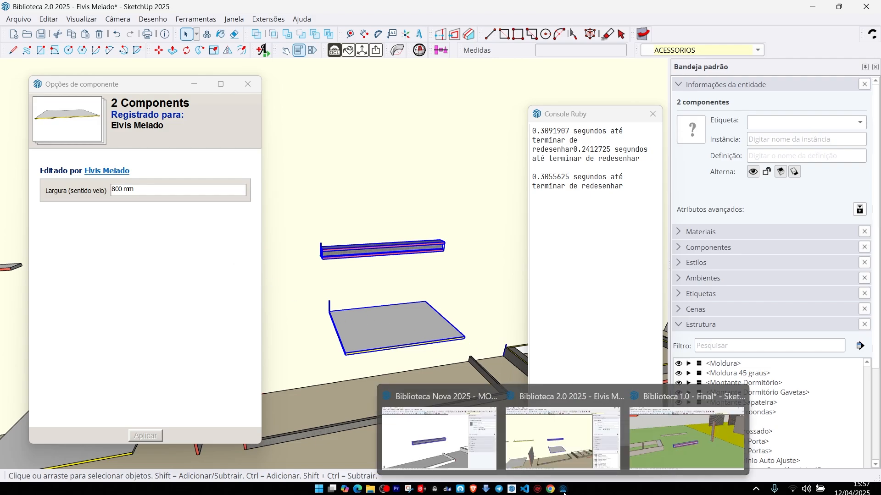
left_click(441, 429)
scroll(447, 347, "down", 3)
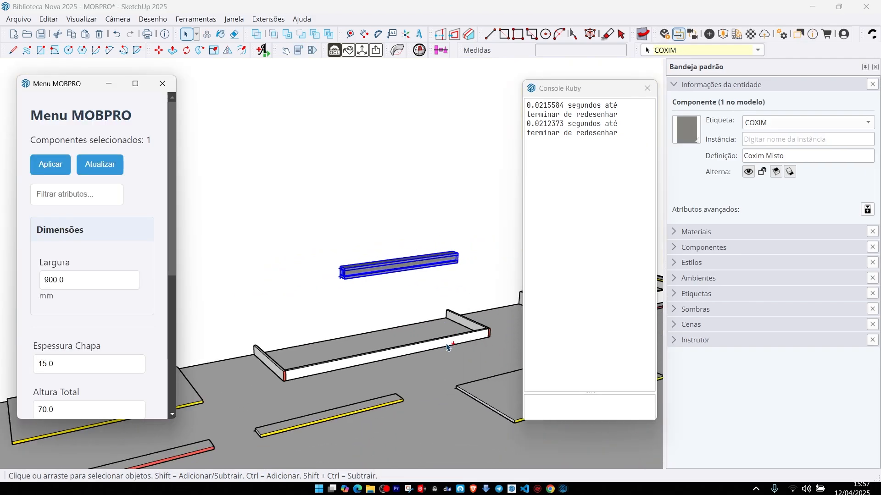
left_click(447, 347, "ctrl")
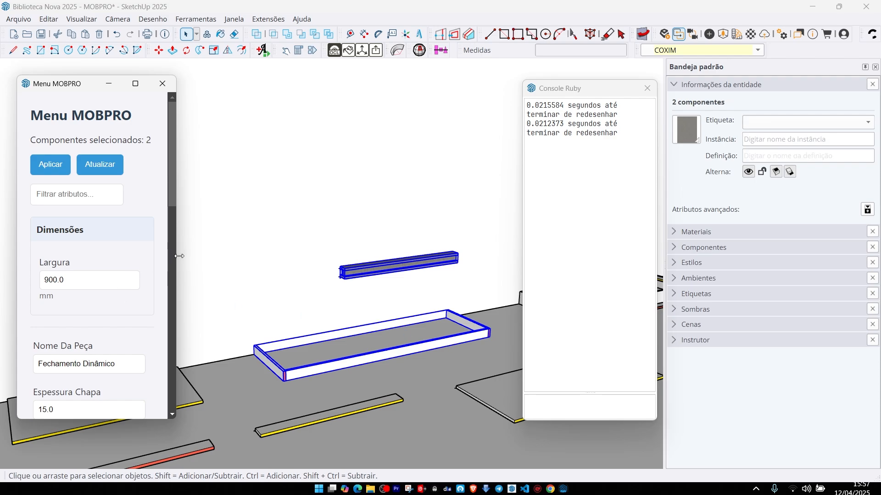
left_click_drag(179, 256, 320, 256)
left_click_drag(172, 85, 164, 38)
Step: Examine the attributes offered for the two selected components in the MOBPRO menu, then close it and deselect them
scroll(157, 234, "down", 4)
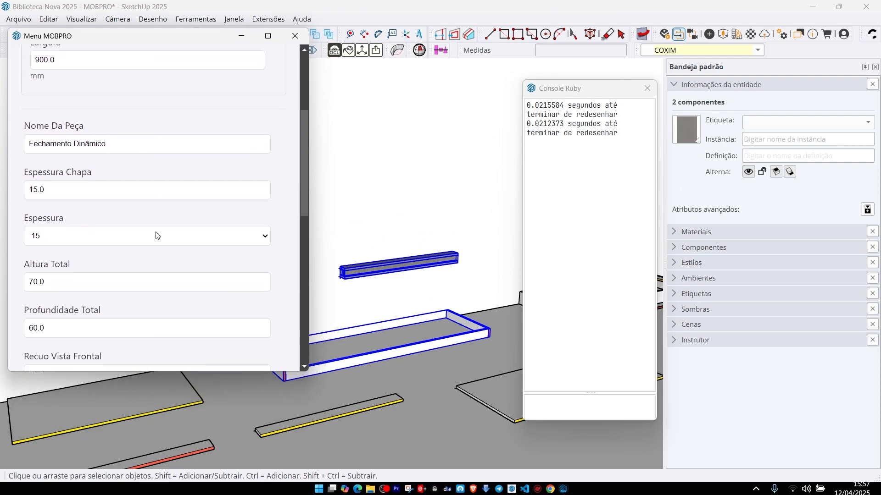
scroll(156, 236, "down", 8)
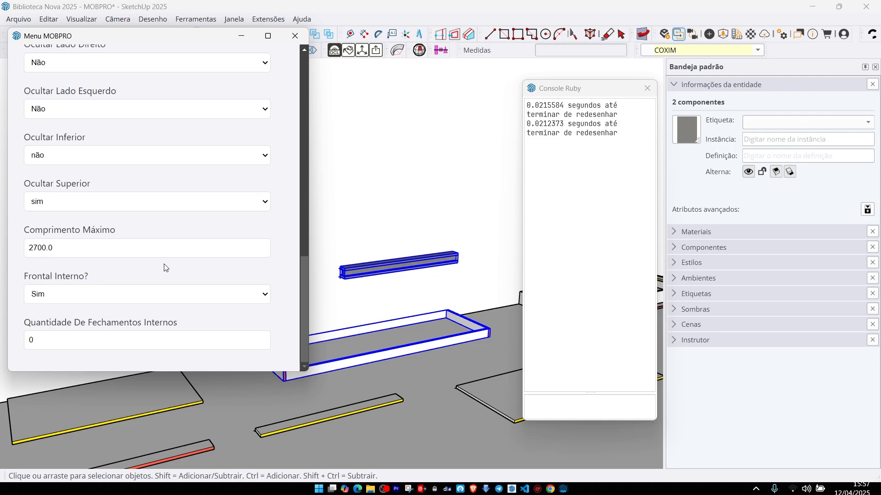
scroll(139, 263, "up", 12)
scroll(142, 276, "down", 4)
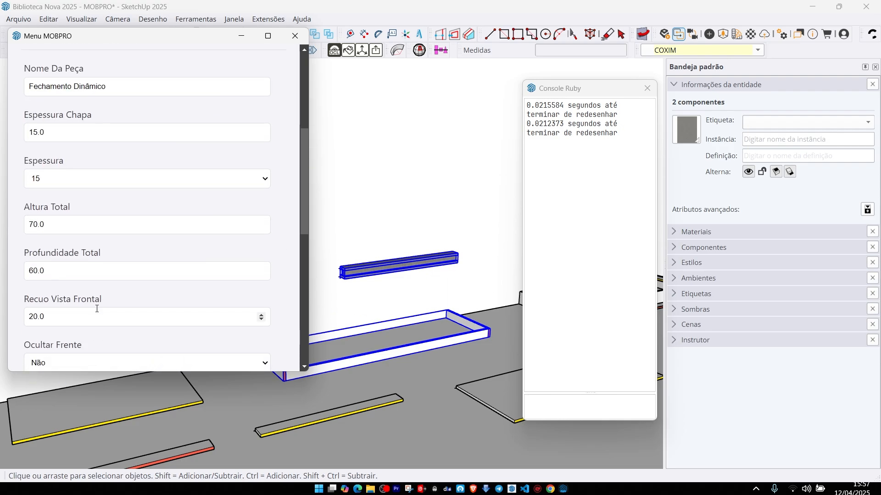
scroll(97, 309, "down", 8)
scroll(128, 308, "up", 12)
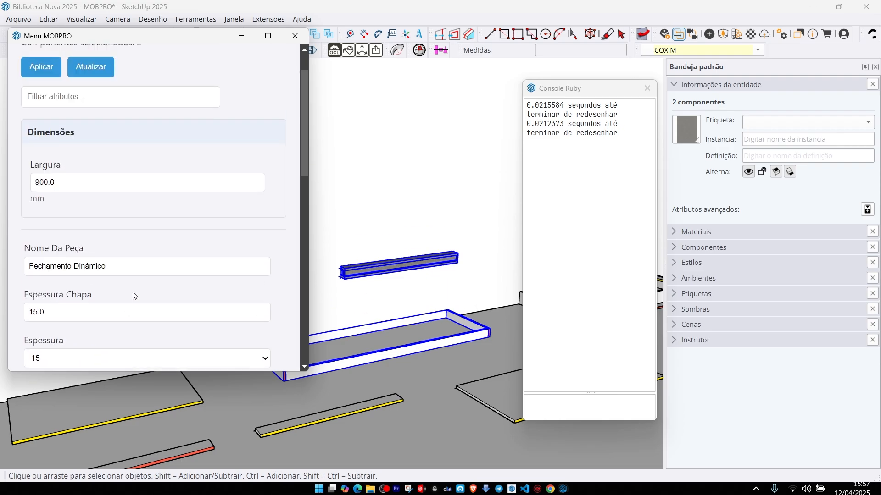
scroll(105, 274, "up", 1)
scroll(205, 282, "down", 4)
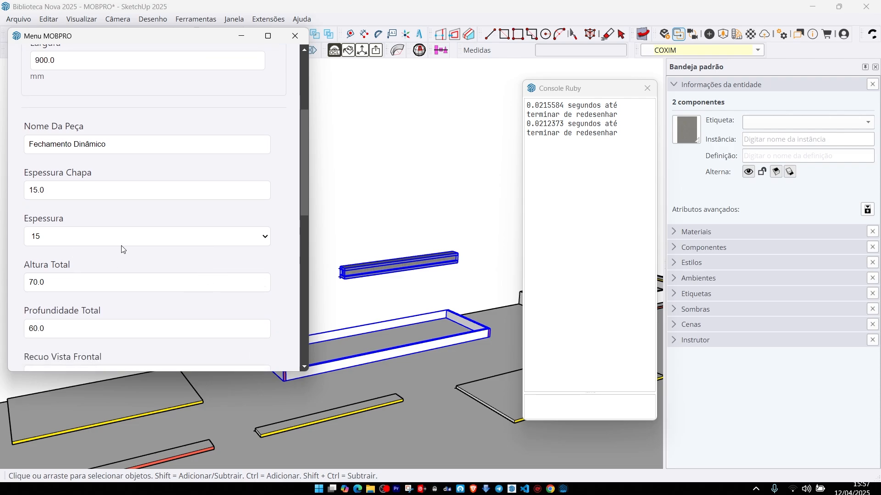
scroll(99, 216, "up", 4)
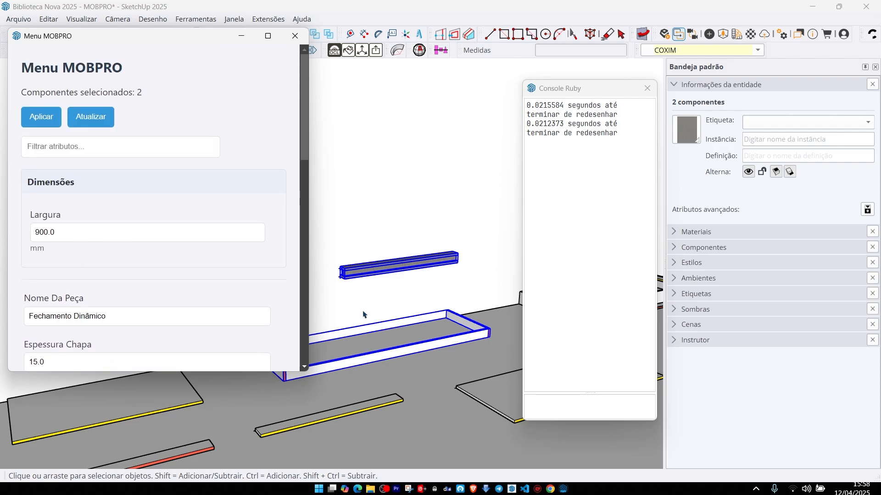
left_click(295, 37)
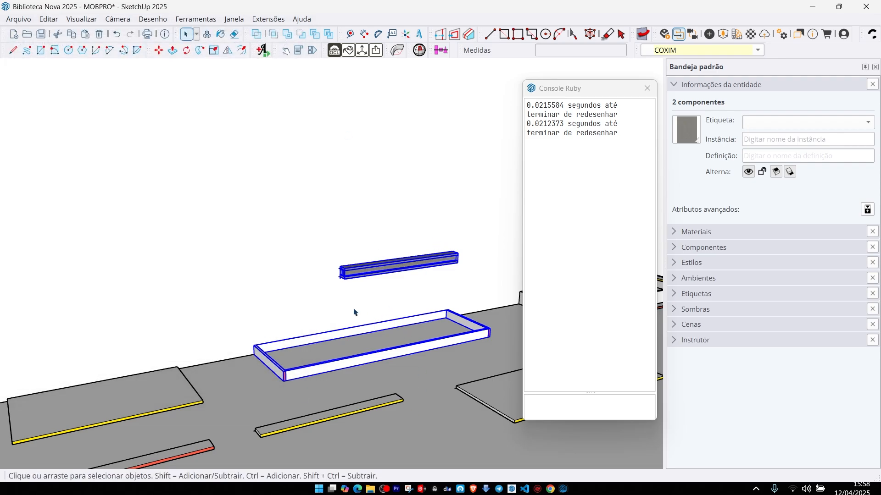
left_click(435, 310)
Step: Switch to Biblioteca 1.0, move its Ruby Console closer to the Coxim Misto and clear the log
mouse_move(564, 489)
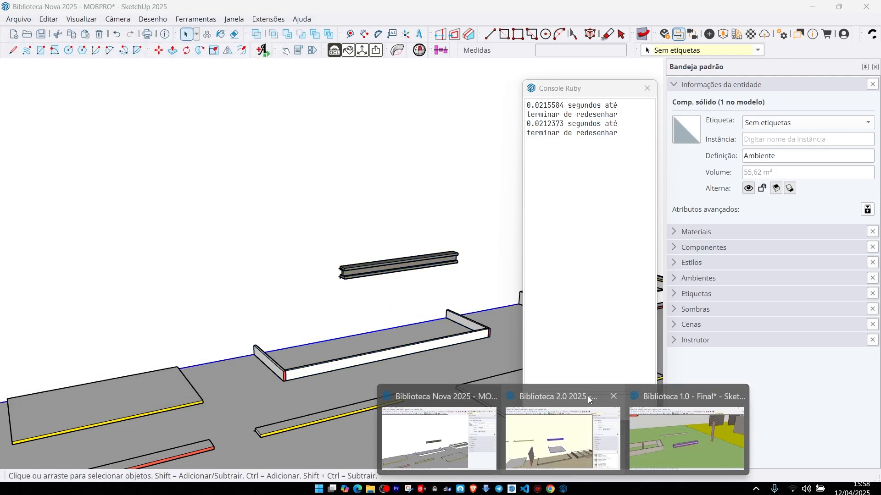
mouse_move(570, 433)
left_click(668, 436)
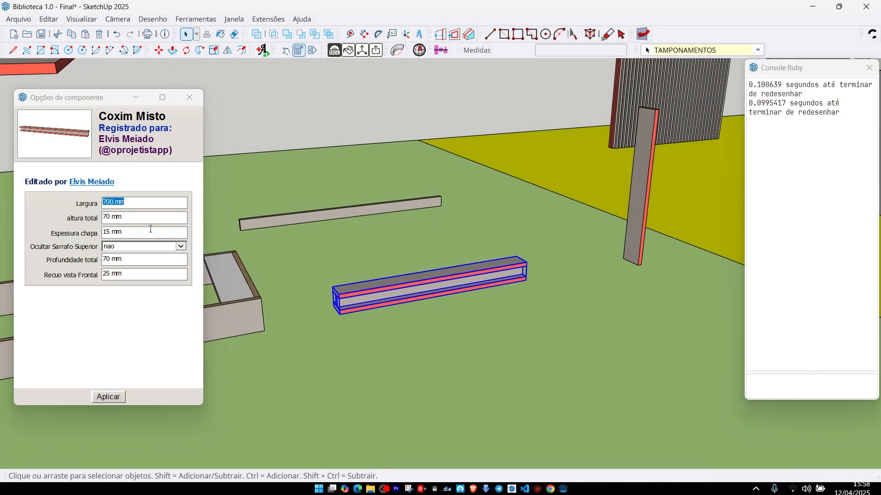
left_click_drag(779, 68, 637, 109)
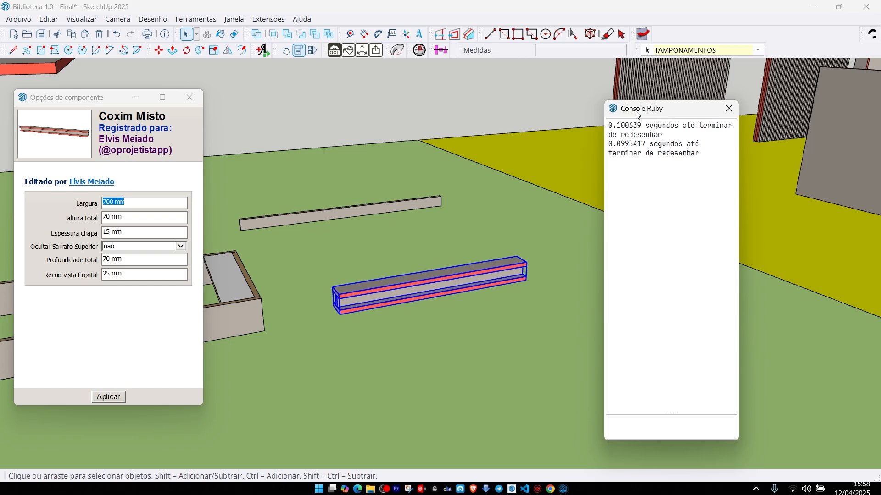
left_click(641, 422)
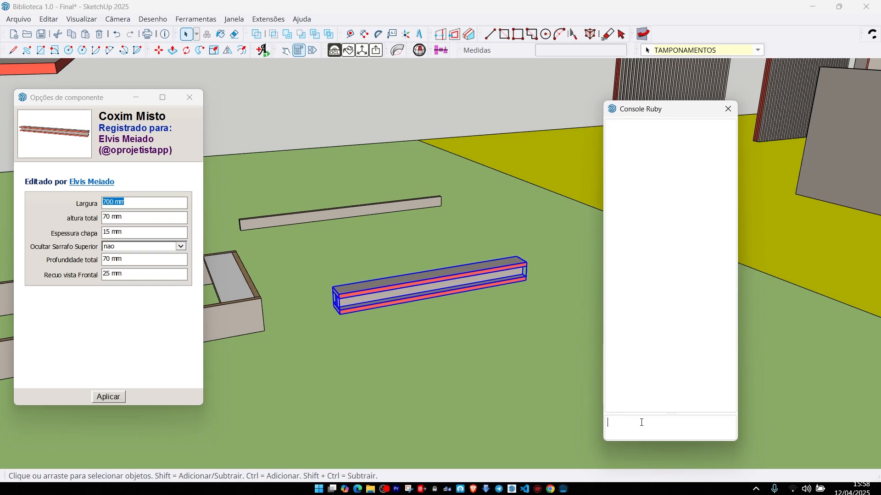
Step: Set the Coxim Misto's width to 900 mm in Biblioteca 1.0
left_click(139, 280)
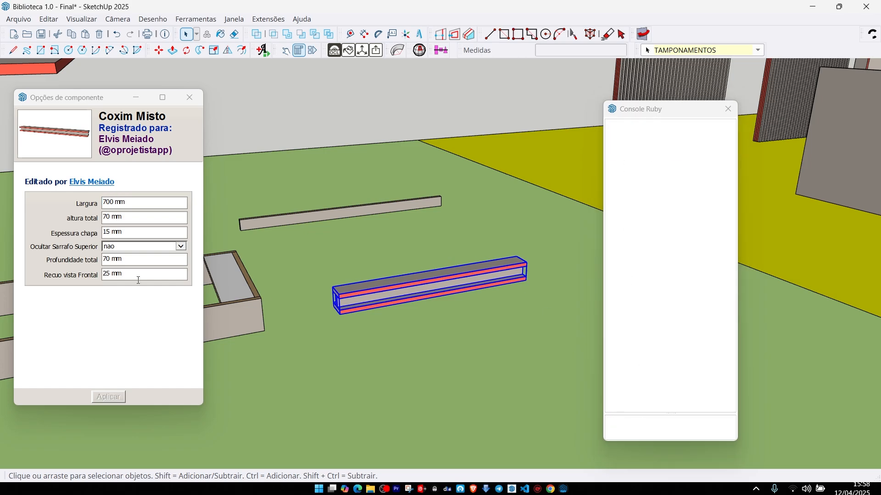
left_click(116, 202)
type("900")
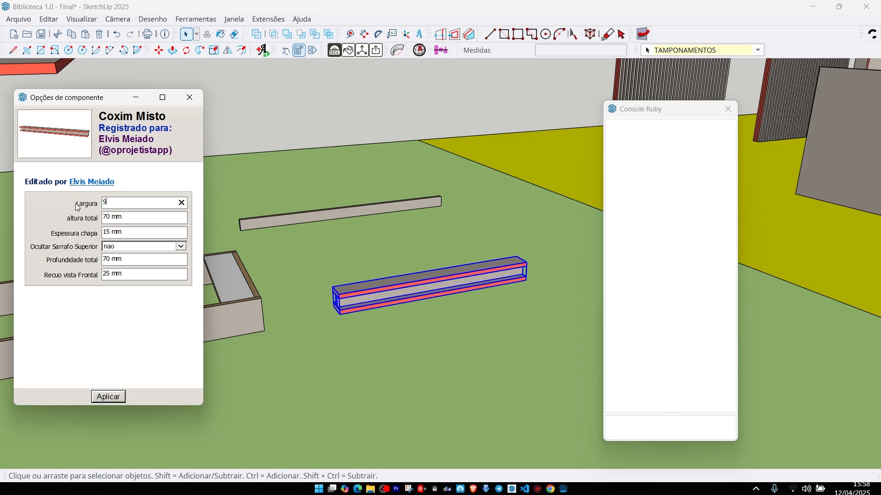
key("Return")
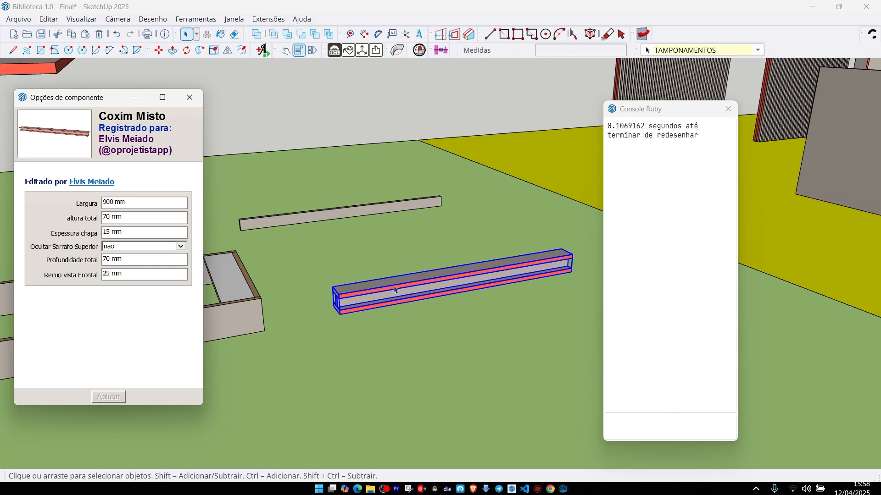
Step: Compare the redraw times logged in Biblioteca 1.0 and Biblioteca Nova 2025, and close the latter's Ruby Console
scroll(372, 296, "up", 2)
scroll(371, 296, "down", 2)
scroll(475, 274, "down", 3)
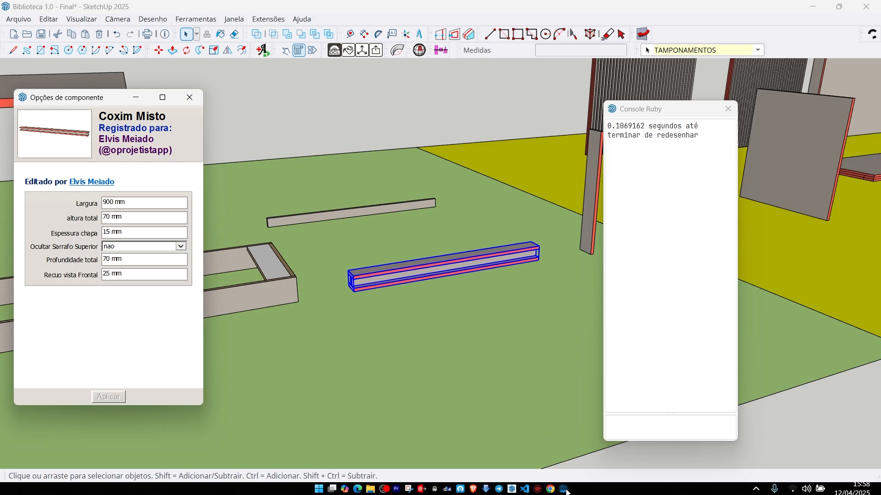
mouse_move(565, 490)
left_click(471, 458)
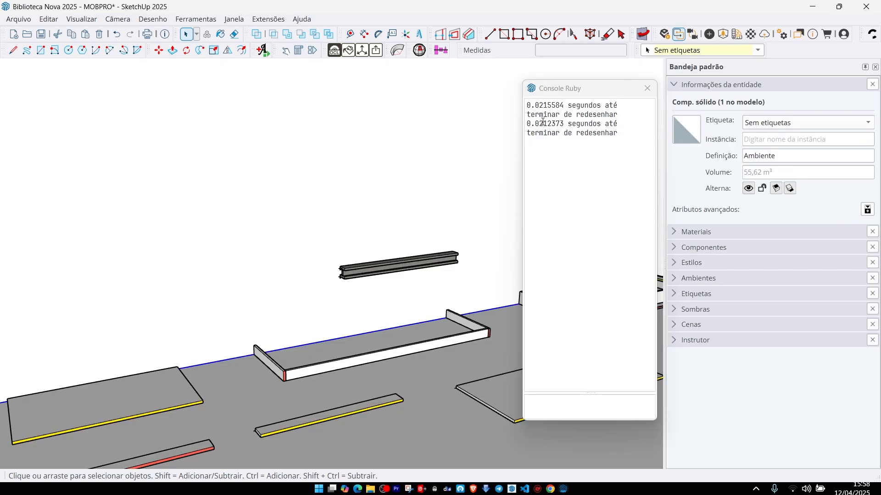
mouse_move(565, 490)
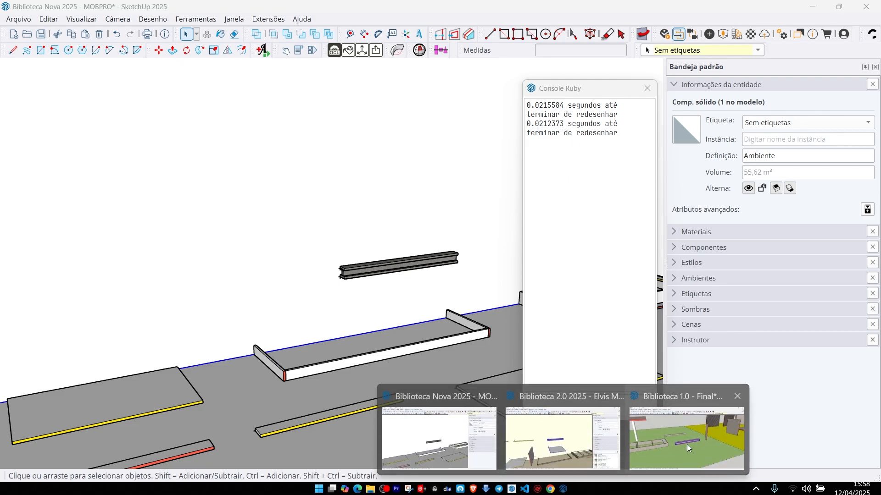
left_click(685, 440)
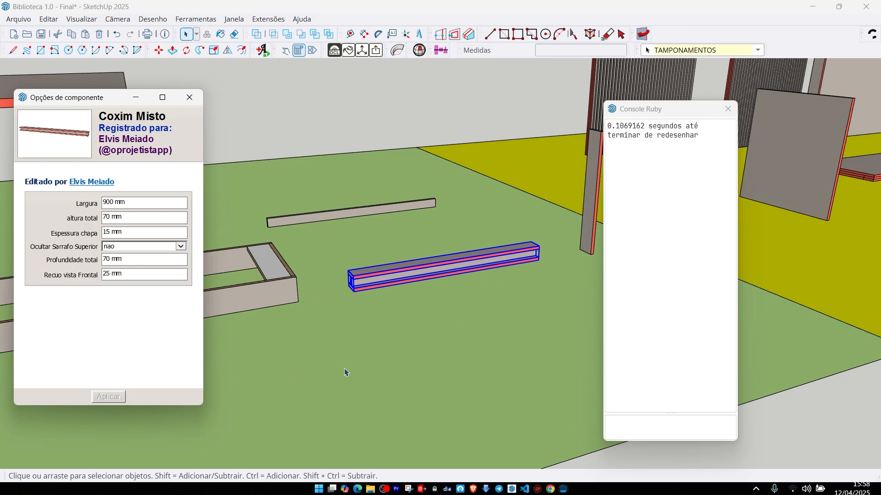
left_click(564, 490)
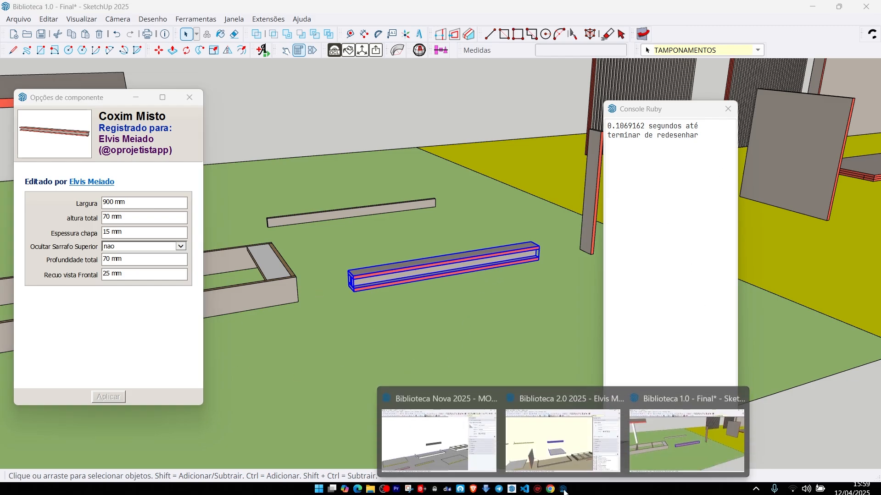
left_click(439, 440)
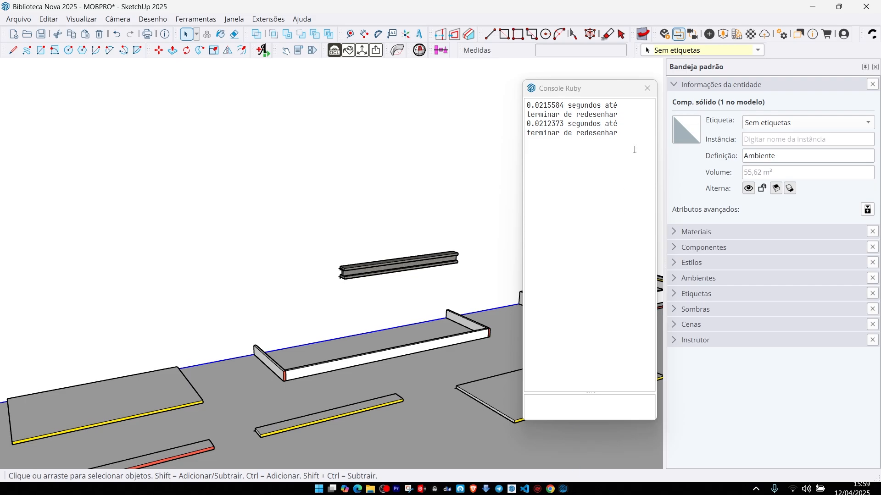
left_click(647, 88)
Step: Look over the component row in Biblioteca Nova 2025 and select the Kit Divisao Vertical beside the L-shaped panels
middle_click_drag(236, 294, 161, 347)
scroll(330, 321, "down", 4)
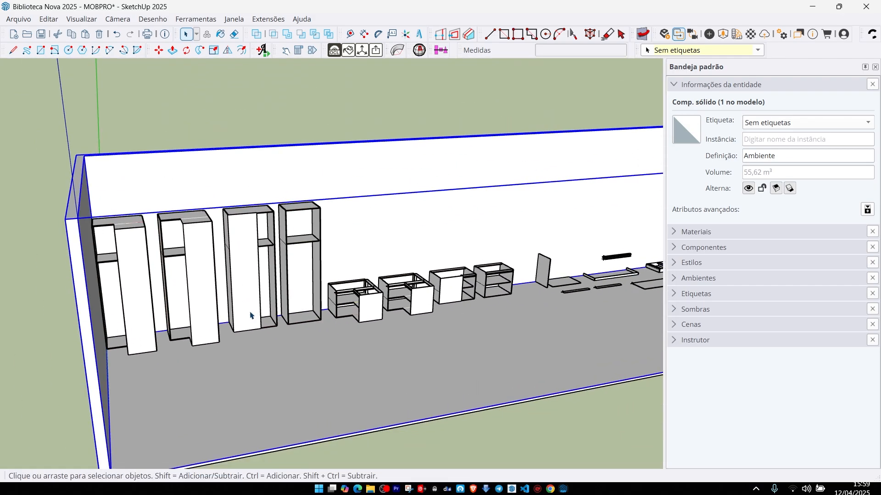
middle_click_drag(249, 314, 87, 346)
scroll(381, 282, "up", 5)
middle_click_drag(470, 326, 242, 392, "shift")
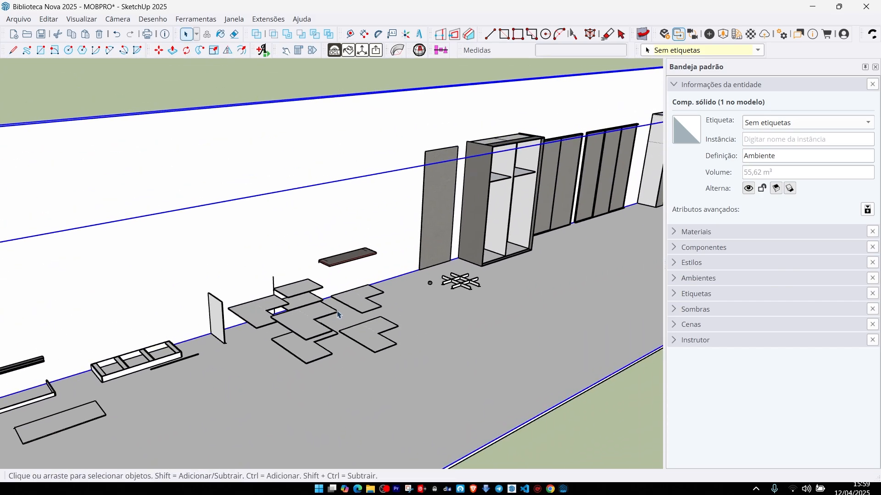
scroll(277, 318, "up", 3)
middle_click_drag(277, 319, 356, 305, "shift")
left_click(271, 299)
middle_click_drag(252, 341, 356, 283)
middle_click_drag(351, 329, 368, 331)
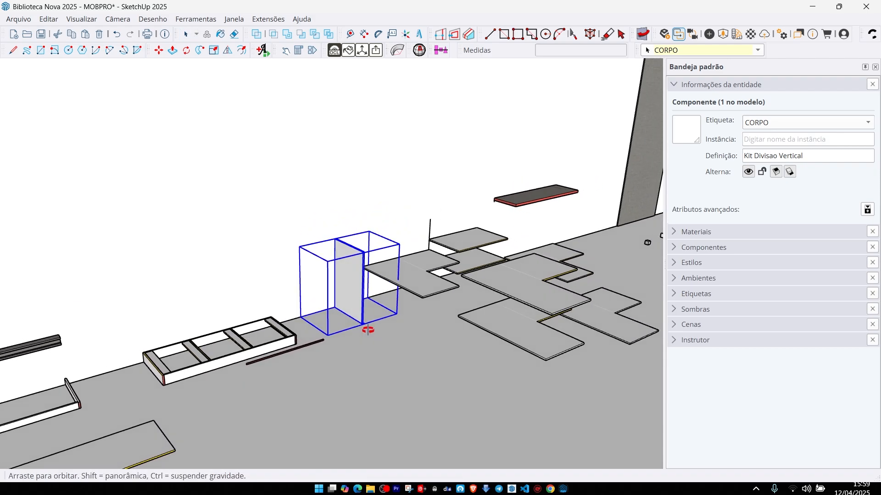
Step: Look along the row past the L-shaped panels and select the drawer honeycomb divider, Colméia Gaveta#2
middle_click_drag(527, 314, 425, 324, "shift")
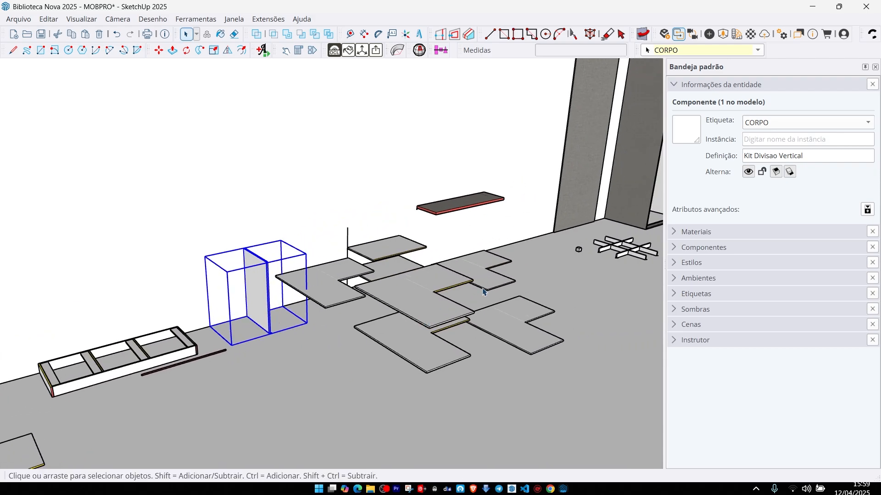
middle_click_drag(482, 289, 399, 318, "shift")
scroll(402, 319, "up", 2)
middle_click_drag(532, 310, 397, 324)
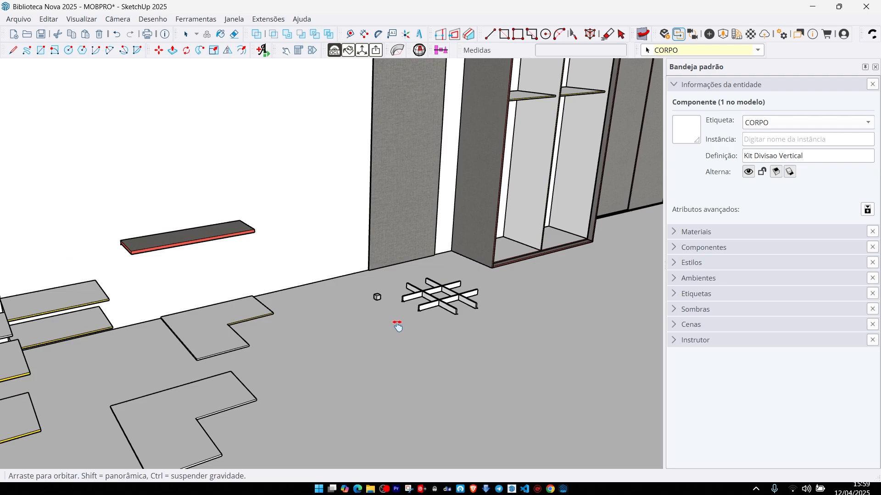
scroll(449, 287, "up", 2)
left_click(479, 308)
middle_click_drag(479, 309, 369, 359)
scroll(424, 314, "down", 2)
Step: Select the tall Fundo5 back panel beside the open wardrobe and examine its dimensions and attributes in the MOBPRO menu
middle_click_drag(453, 243, 416, 254, "shift")
left_click(407, 215)
left_click(323, 197)
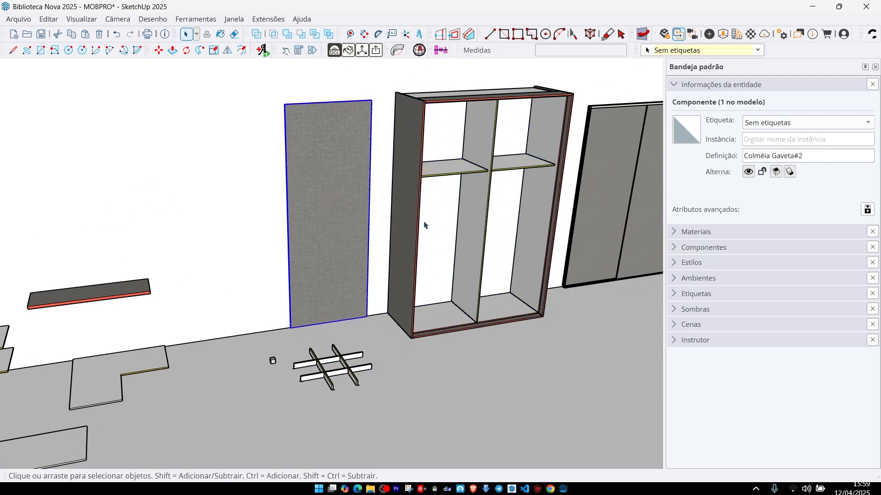
middle_click_drag(424, 222, 430, 200)
middle_click_drag(320, 244, 368, 249, "shift")
key("m")
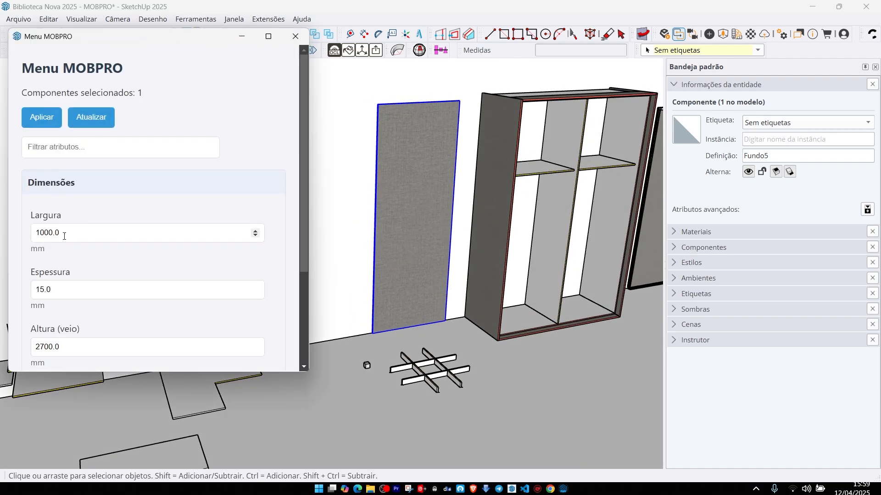
scroll(80, 339, "down", 1)
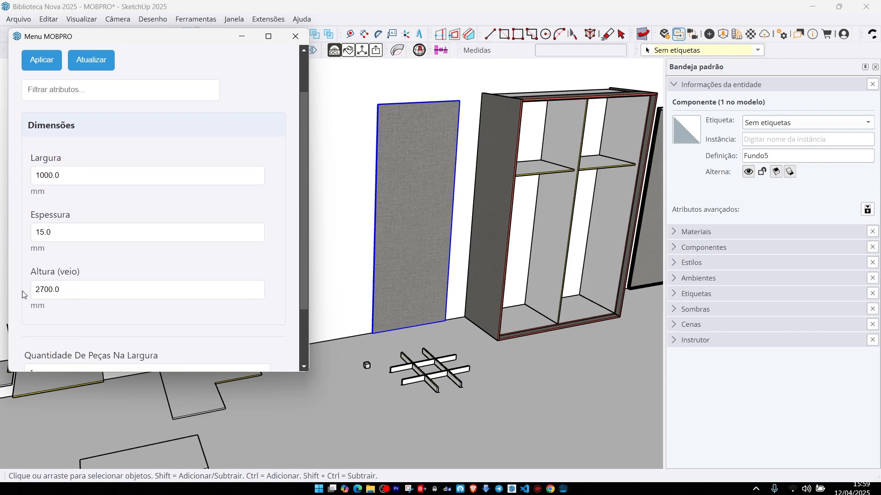
scroll(82, 325, "down", 1)
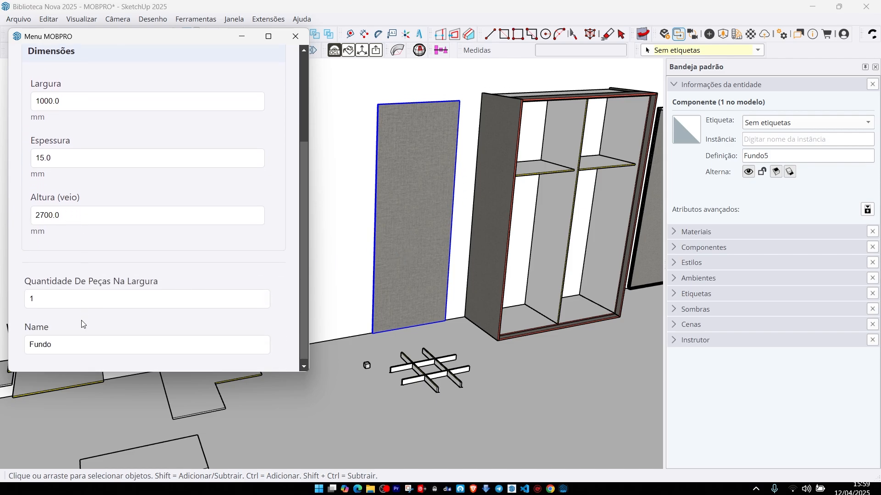
scroll(56, 338, "up", 2)
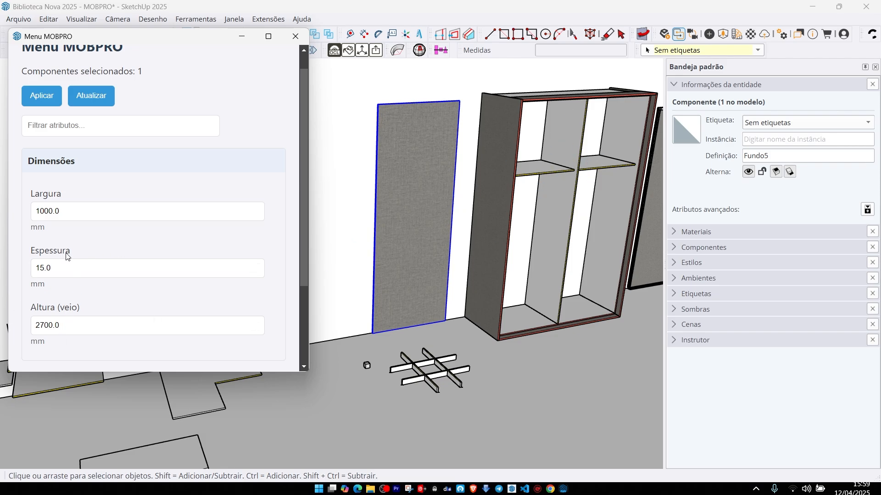
Step: Set the width (Largura) of the Fundo5 back panel to 2000 mm
left_click_drag(80, 212, 2, 213)
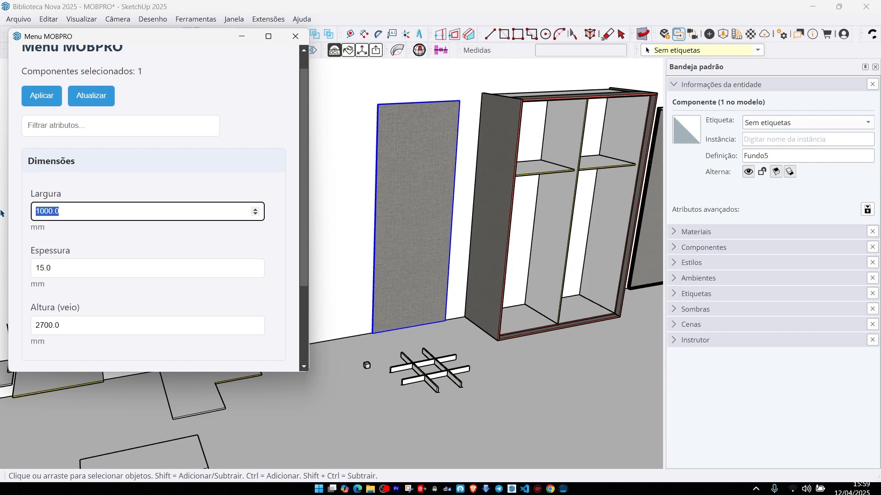
type("2")
key("Return")
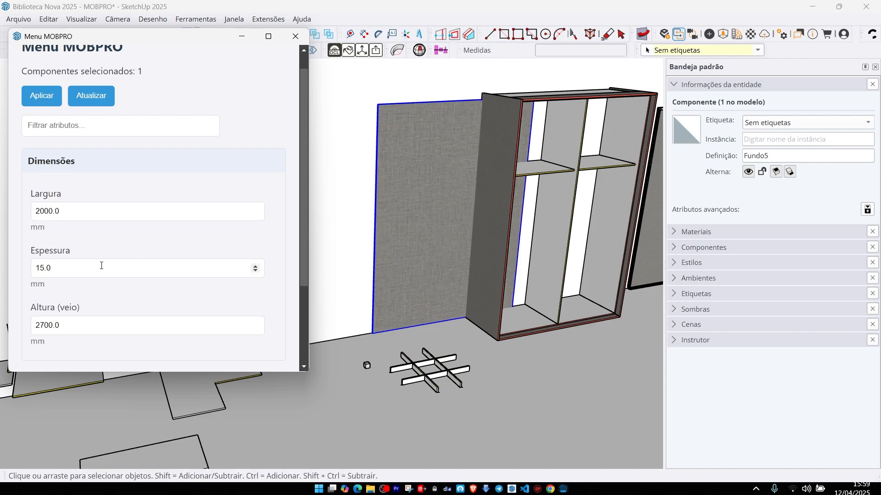
Step: Divide the back panel into 2 pieces across its width with Quantidade De Peças Na Largura and inspect the division
scroll(111, 314, "down", 1)
scroll(111, 314, "down", 1)
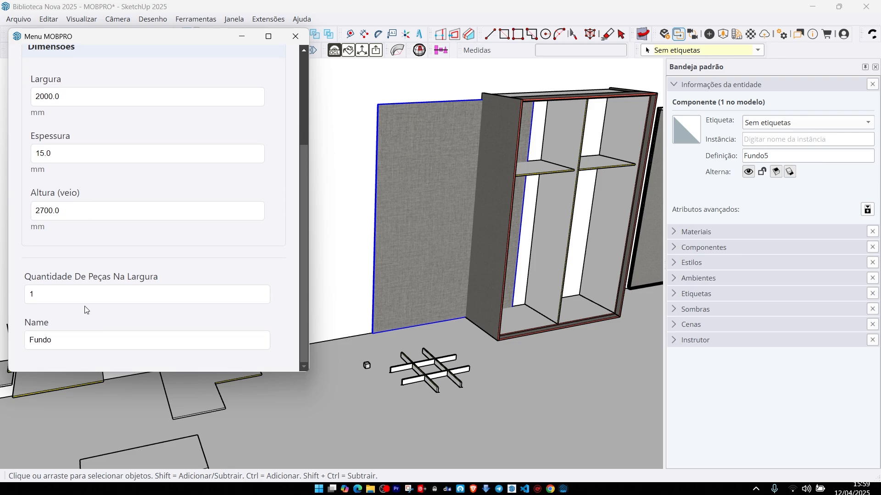
left_click_drag(74, 296, 0, 309)
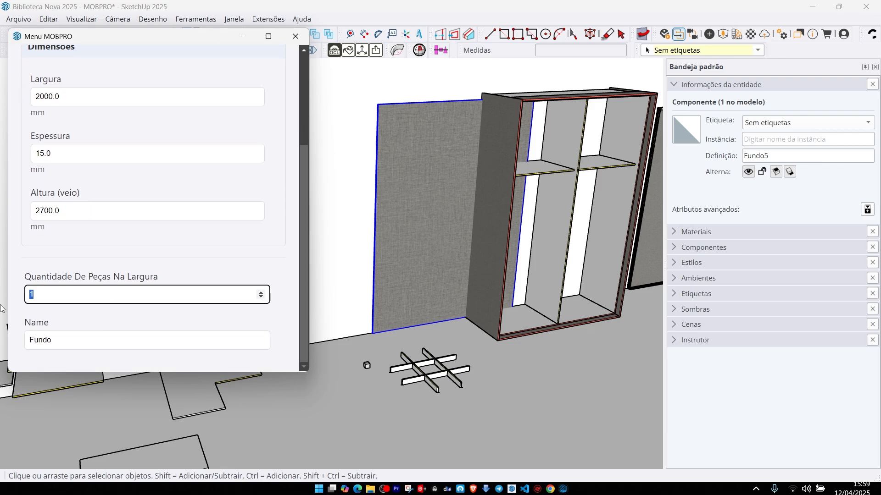
left_click(113, 264)
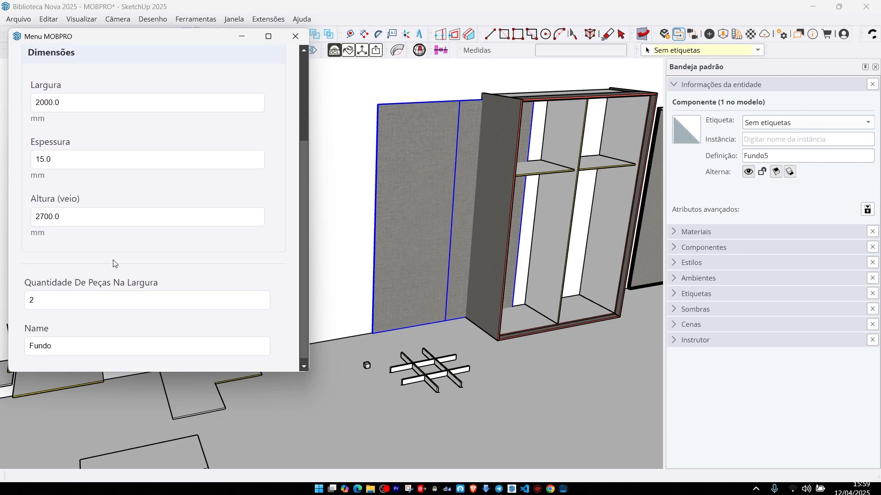
scroll(438, 161, "up", 3)
scroll(413, 167, "down", 2)
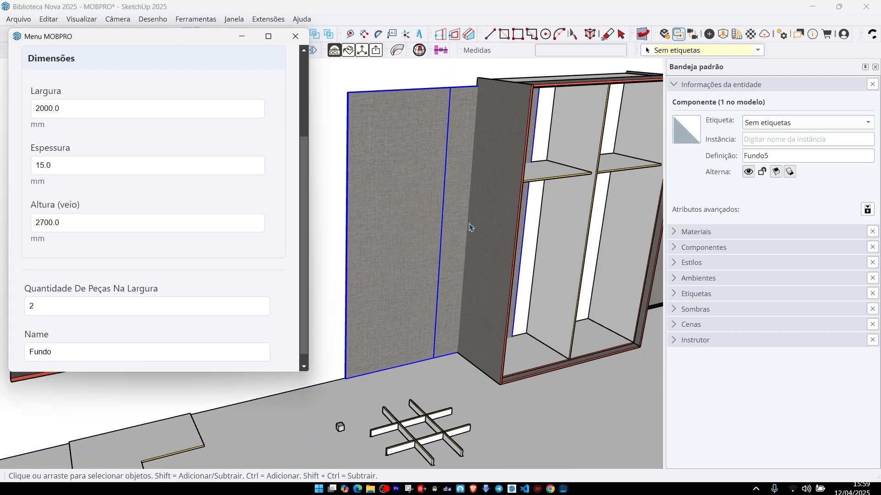
scroll(447, 215, "down", 2)
mouse_move(447, 215)
middle_mouse_down()
mouse_move(420, 215)
mouse_move(453, 217)
middle_mouse_up()
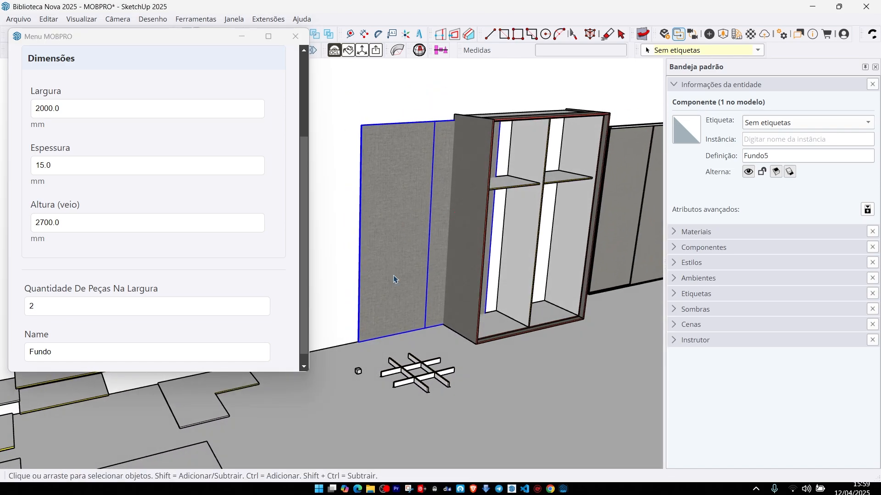
Step: Set the back panel to 1 piece across the width and its Largura to 1000 mm
left_click(26, 306)
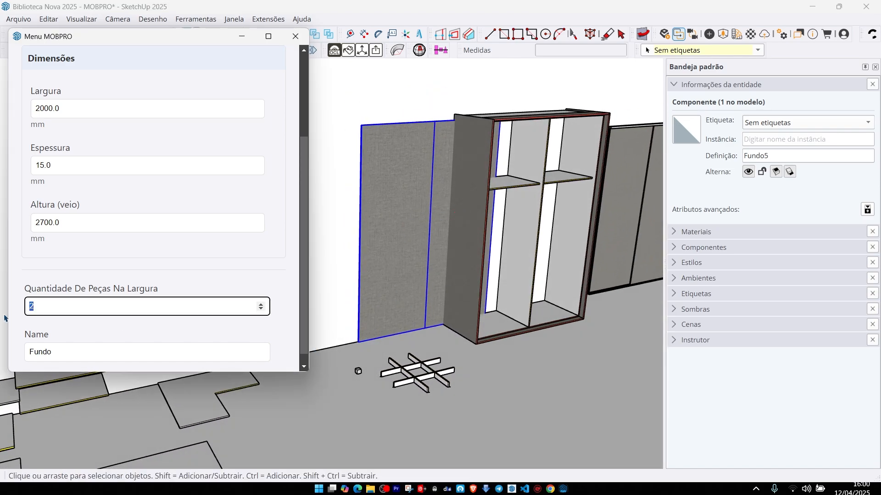
key("Return")
mouse_move(393, 243)
middle_mouse_down()
mouse_move(373, 250)
mouse_move(401, 249)
middle_mouse_up()
scroll(401, 249, "down", 1)
middle_click_drag(603, 197, 413, 200, "shift")
middle_click_drag(452, 232, 477, 222)
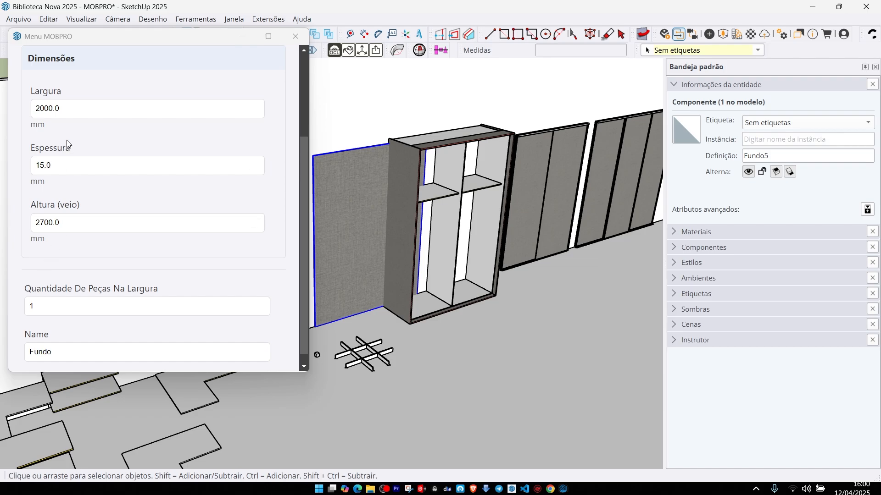
left_click_drag(69, 109, 1, 112)
type("100")
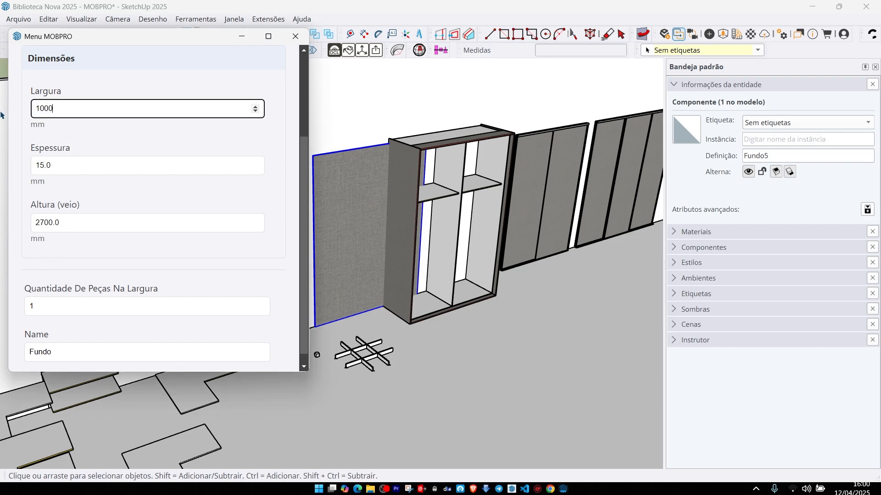
key("Return")
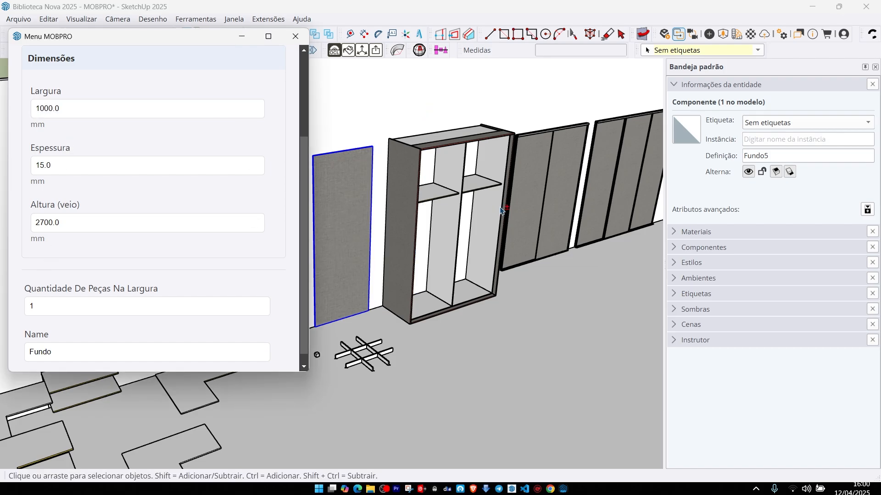
Step: Open the two-door set beyond the wardrobe for editing and select its right-hand door
scroll(484, 200, "up", 3)
middle_click_drag(484, 200, 555, 157, "shift")
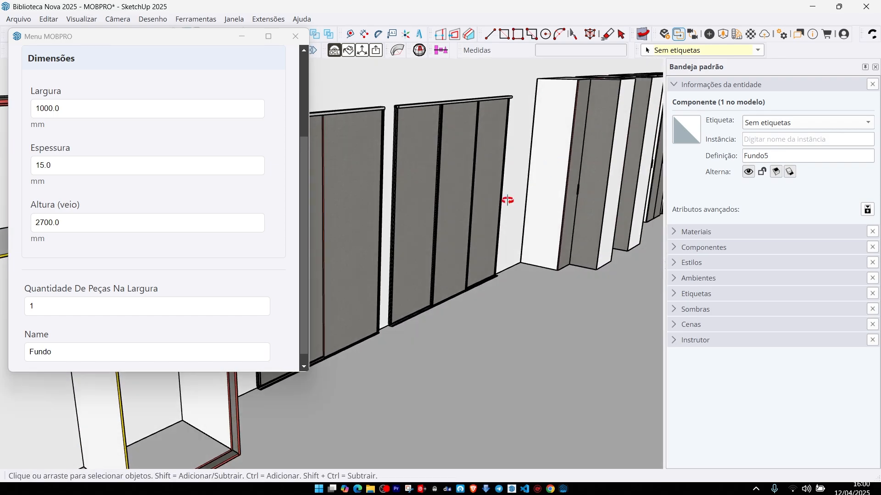
middle_click_drag(508, 201, 412, 209)
middle_click_drag(413, 209, 547, 223, "shift")
middle_click_drag(400, 258, 515, 252, "shift")
scroll(515, 252, "up", 2)
double_click(472, 255)
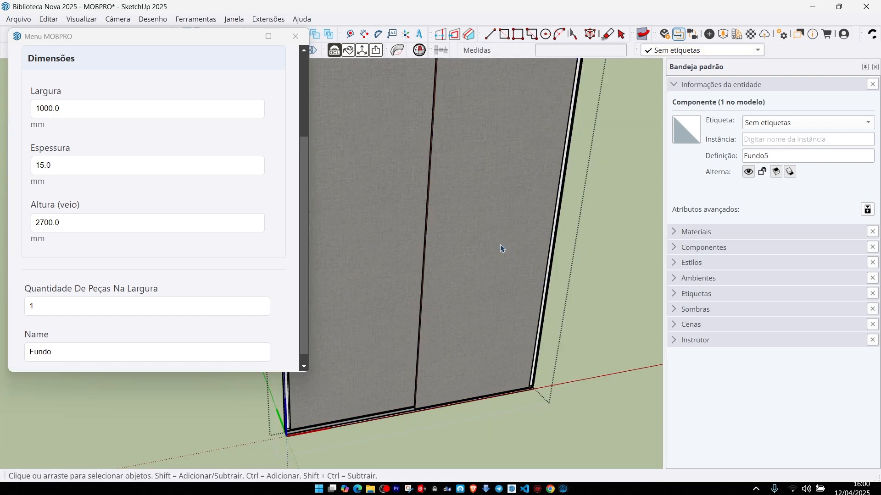
left_click(501, 248)
scroll(449, 286, "down", 2)
middle_click_drag(449, 286, 497, 232)
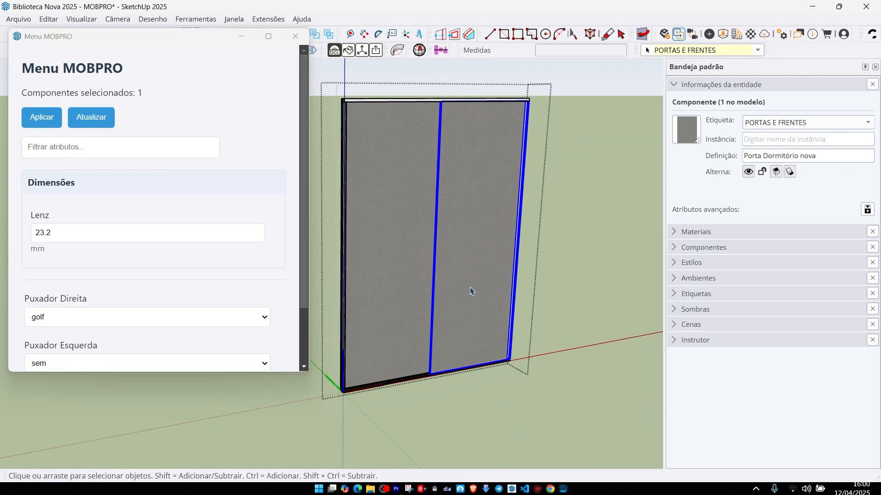
Step: Review the door's Puxador Direita options, leaving golf selected, and apply vidro as its Tipo De Porta
scroll(128, 318, "down", 2)
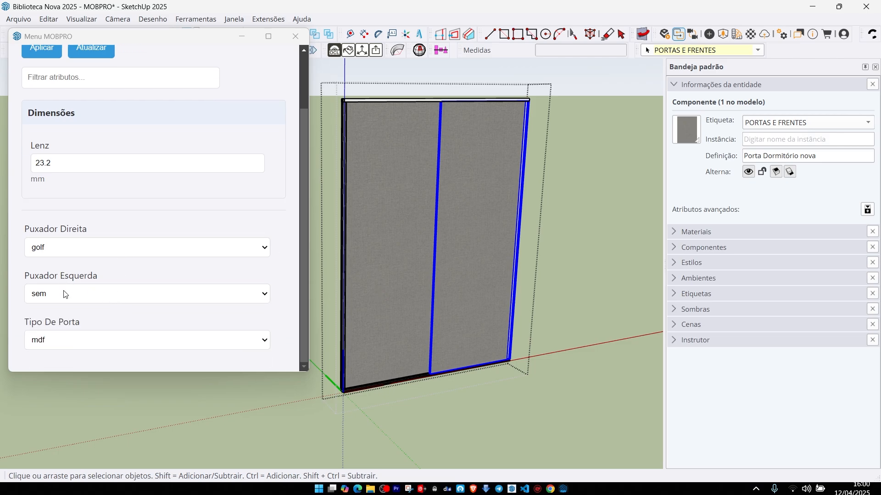
left_click(74, 248)
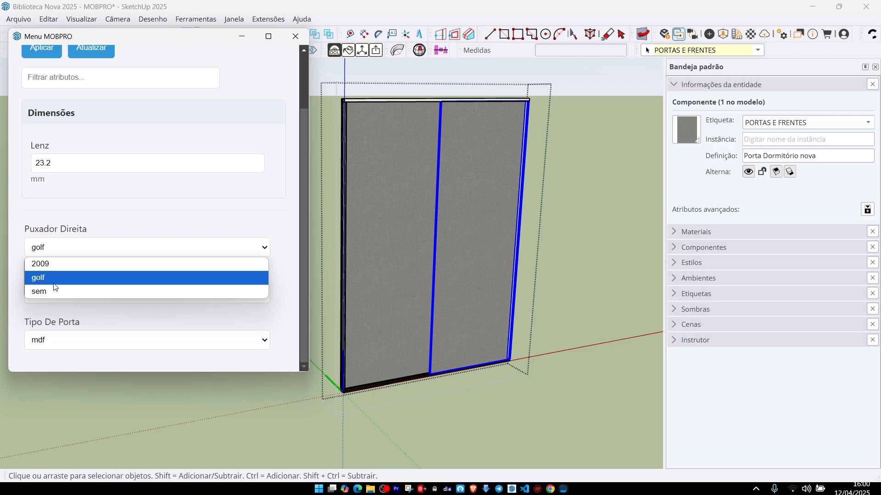
left_click(145, 205)
left_click(73, 342)
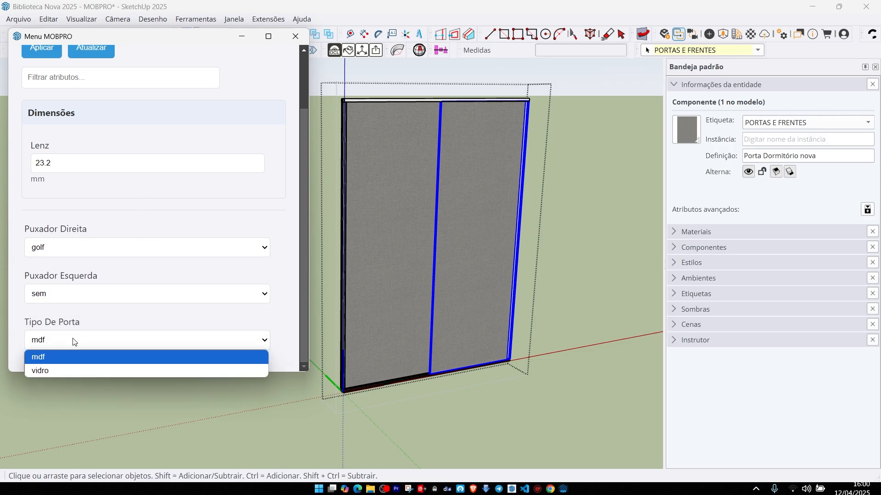
left_click(55, 371)
left_click(95, 163)
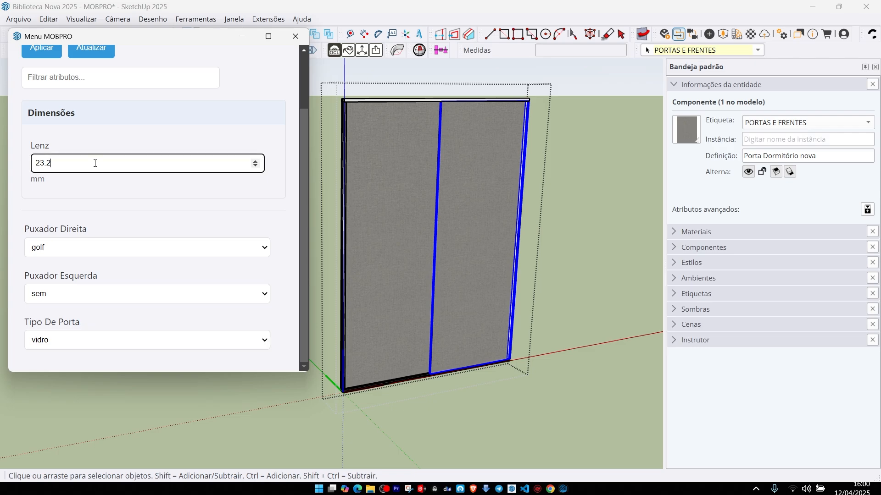
key("Return")
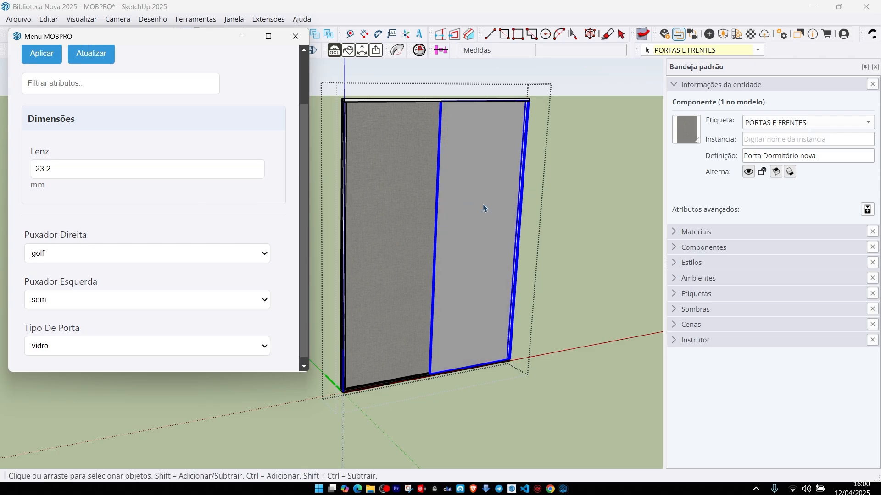
Step: Apply mdf as the right-hand door's Tipo De Porta and leave the door set's editing context
left_click(62, 346)
left_click(56, 358)
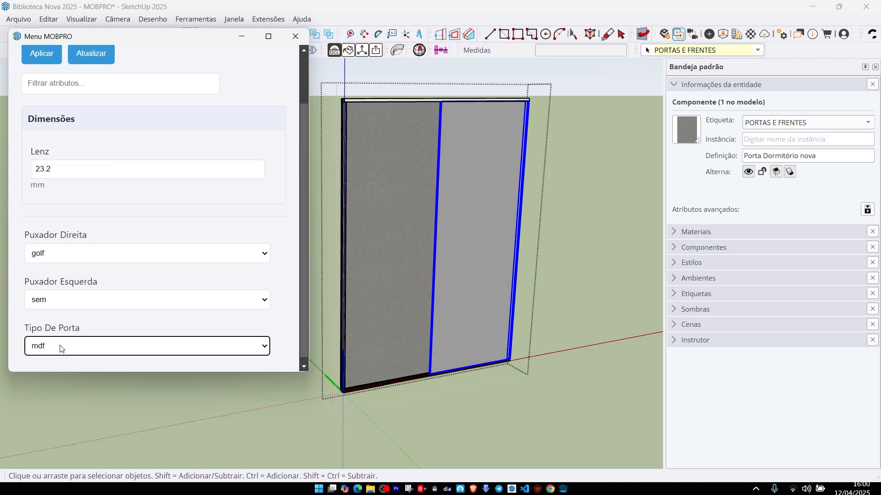
left_click(61, 162)
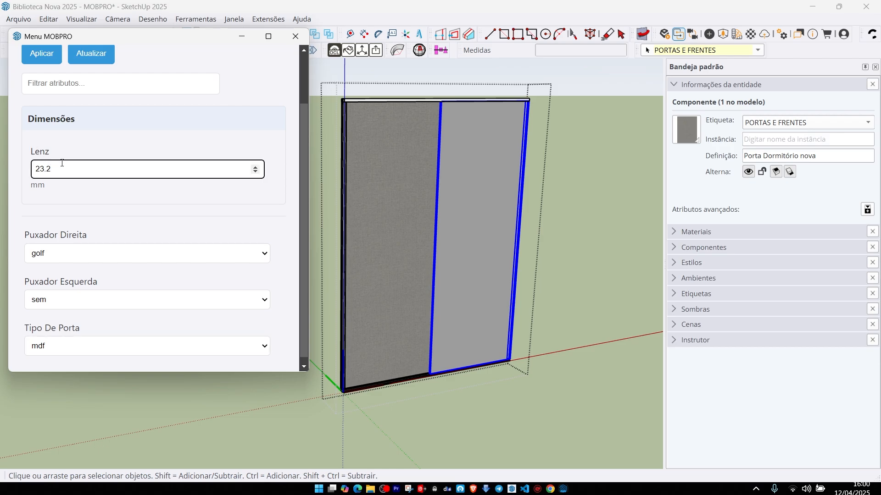
key("Return")
left_click(582, 281)
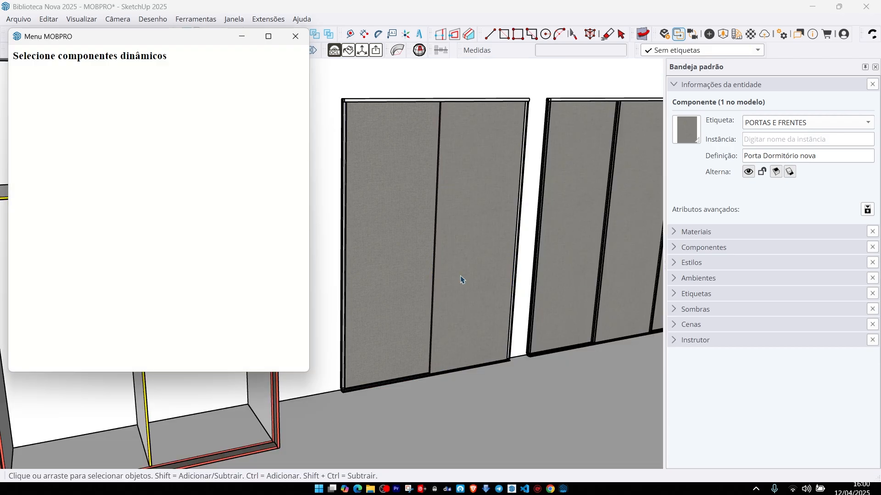
Step: Look along the row to the tall corner closets and select Armário Canto L (com emenda)
scroll(462, 279, "down", 2)
middle_click_drag(461, 280, 535, 263)
scroll(460, 280, "up", 3)
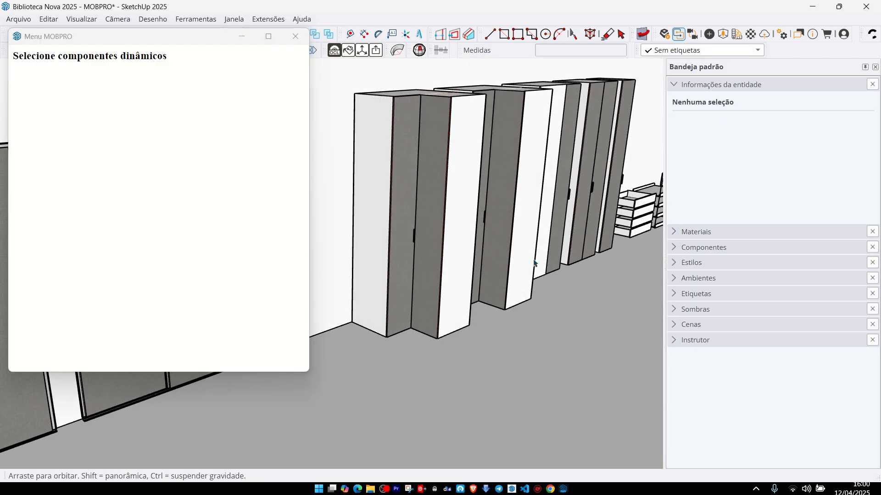
left_click(472, 188)
Step: Select the narrow Armário Reto at the end of the closet row and review its attributes and Tipo De Base options
scroll(471, 189, "down", 1)
middle_click_drag(472, 188, 435, 259, "shift")
scroll(450, 224, "up", 1)
scroll(547, 223, "up", 1)
scroll(548, 227, "down", 2)
scroll(523, 258, "up", 1)
left_click(398, 246)
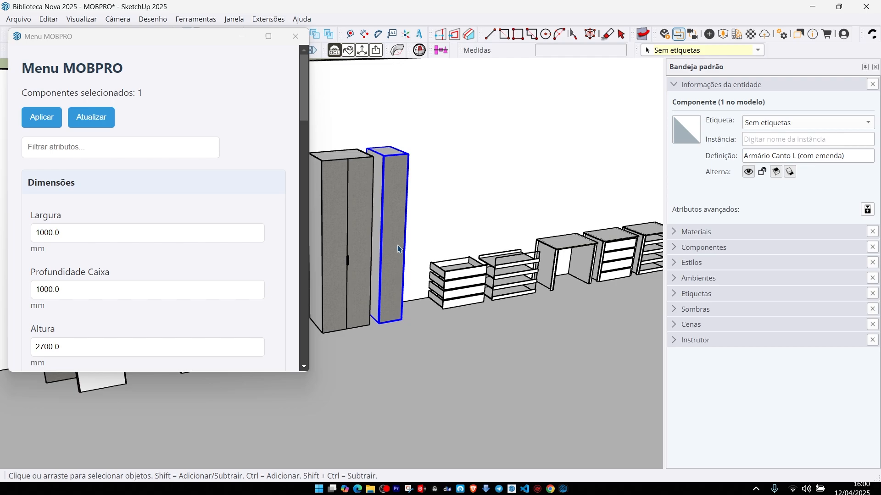
scroll(141, 281, "down", 3)
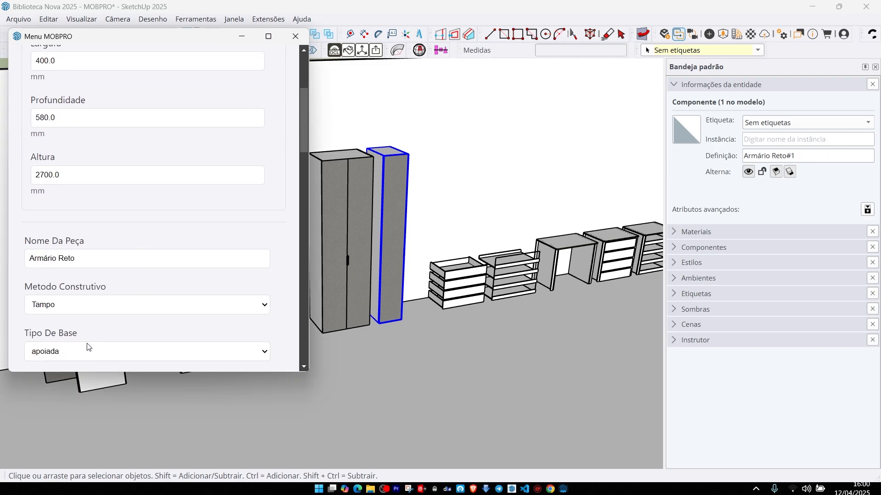
left_click(77, 351)
left_click(123, 324)
Step: Select the loose four-drawer stack beyond the closets and view its Gaveta Avulsa attributes
scroll(477, 241, "up", 3)
left_click(454, 266)
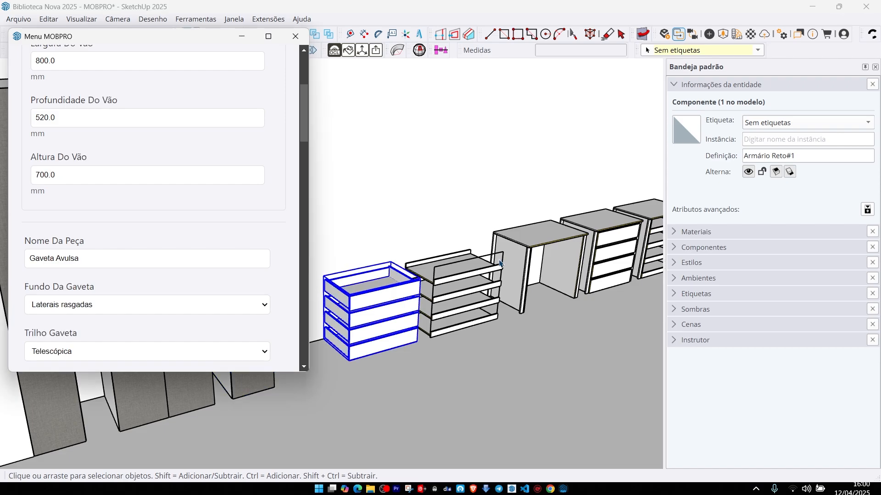
middle_click_drag(454, 266, 471, 252)
Step: Select the Balcão 1 porta base cabinet at the start of the kitchen row and close the MOBPRO menu
middle_click_drag(580, 246, 462, 291)
middle_click_drag(542, 271, 409, 257)
middle_click_drag(527, 252, 428, 247)
left_click(366, 310)
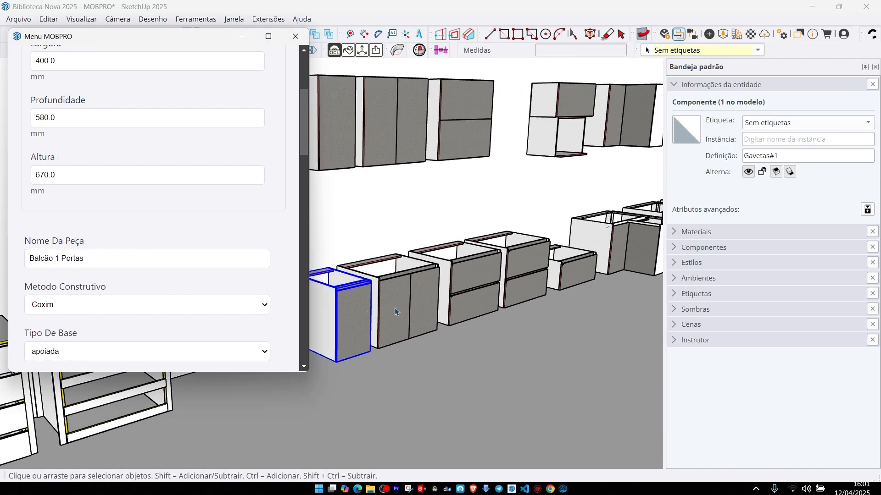
middle_click_drag(365, 310, 481, 299)
scroll(480, 300, "up", 3)
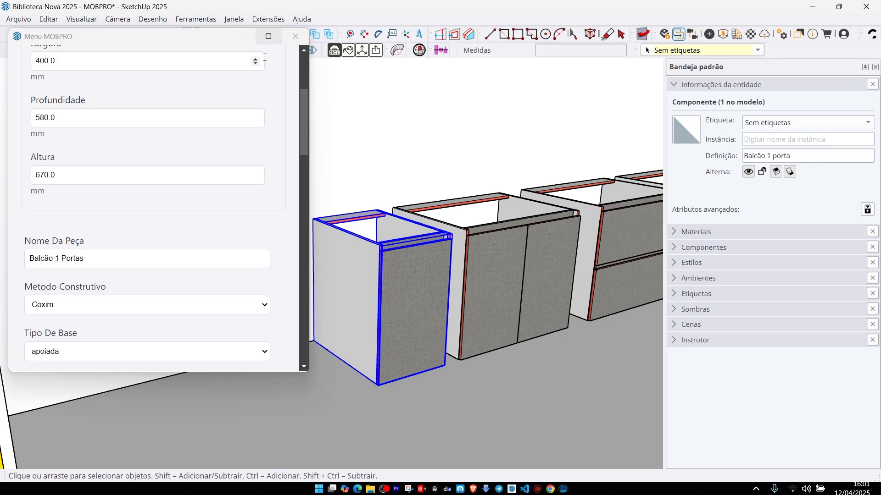
left_click(295, 36)
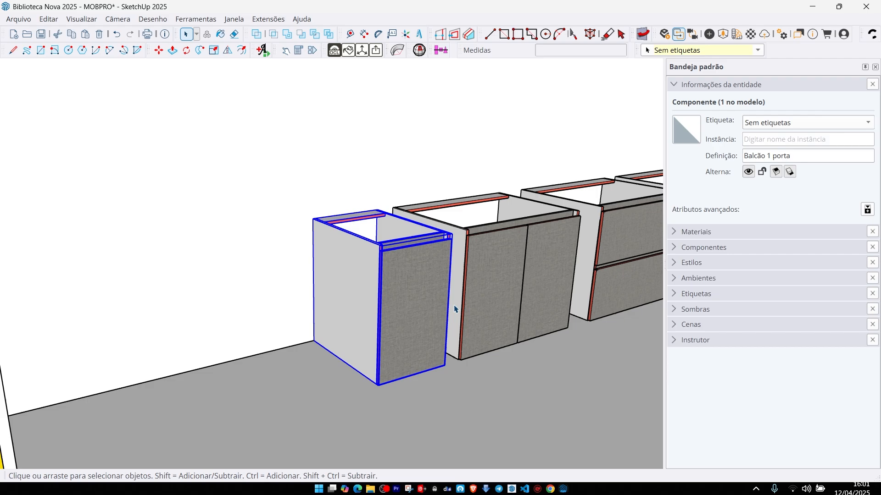
Step: Examine the one-door base cabinet and the neighbouring base and wall cabinets from different angles
scroll(454, 307, "down", 3)
middle_click_drag(454, 310, 385, 346)
scroll(468, 310, "up", 3)
scroll(422, 326, "up", 2)
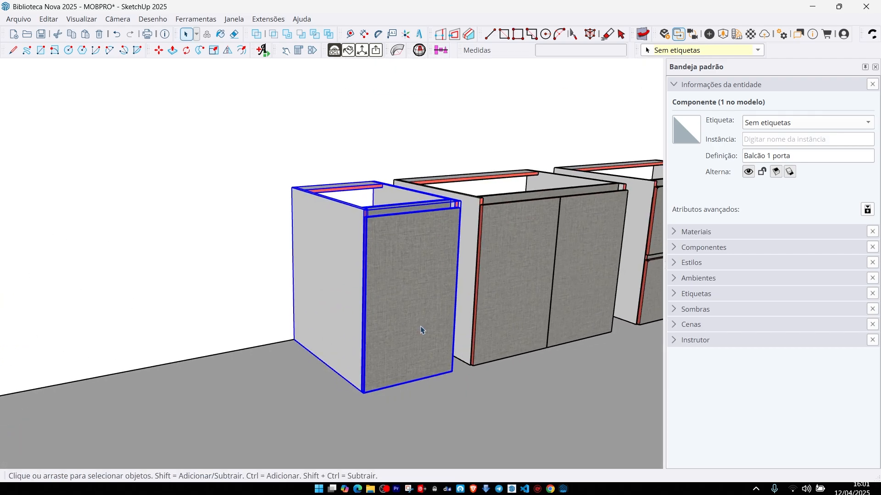
scroll(423, 322, "down", 1)
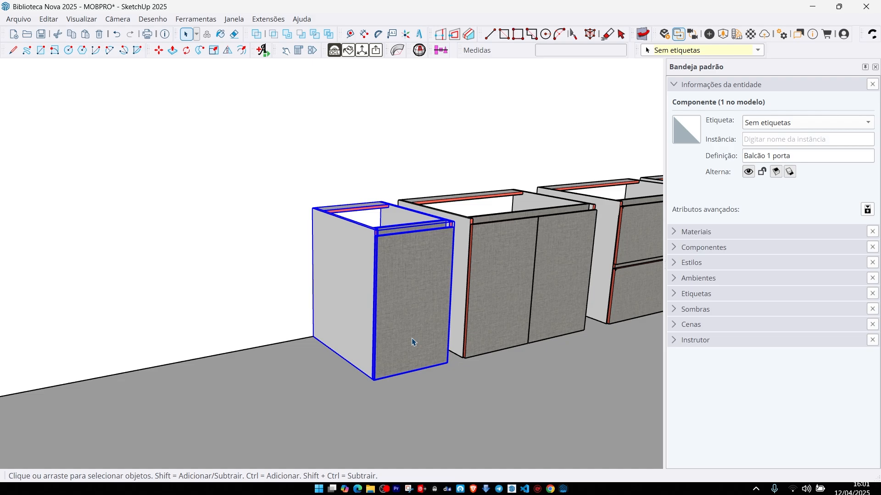
mouse_move(423, 296)
middle_mouse_down()
mouse_move(407, 305)
mouse_move(419, 298)
middle_mouse_up()
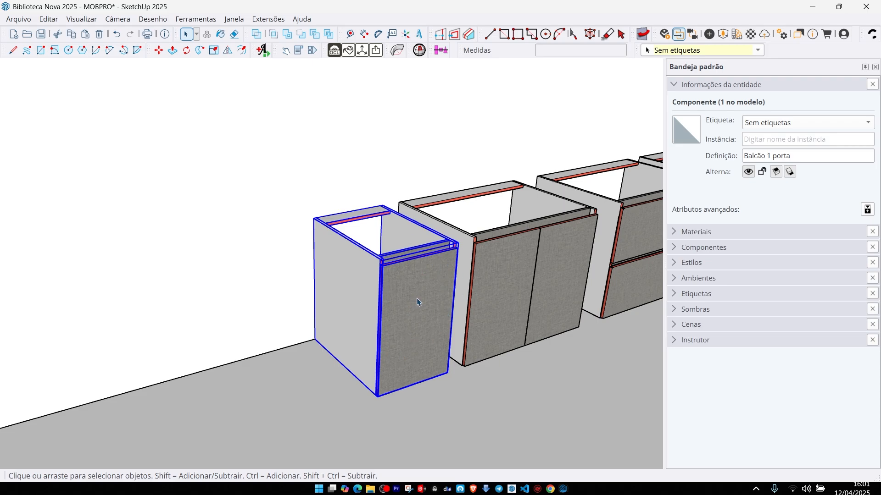
middle_click_drag(417, 301, 328, 353)
scroll(338, 331, "down", 3)
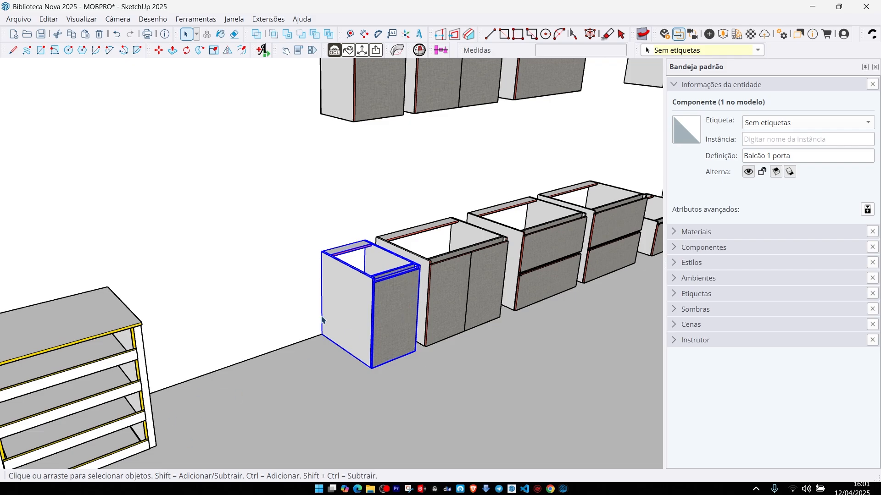
Step: Open the Balcão 1 porta cabinet for editing and select its front door
scroll(424, 320, "up", 2)
double_click(392, 294)
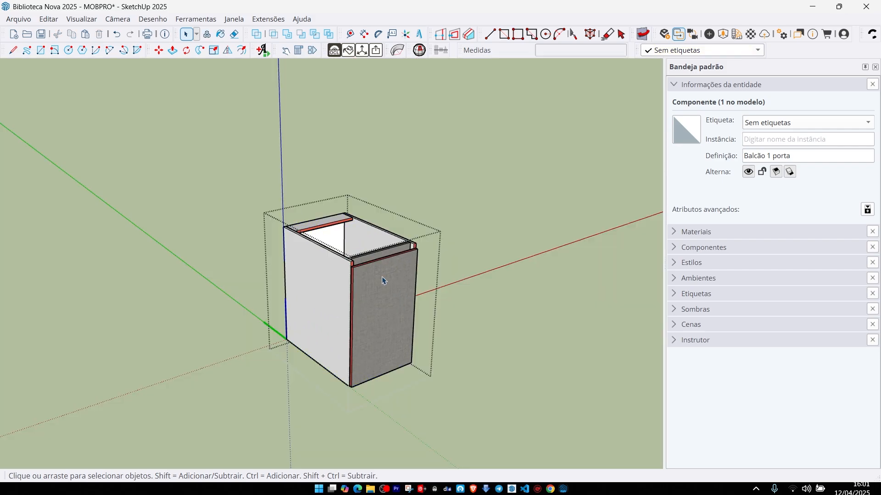
left_click(384, 281)
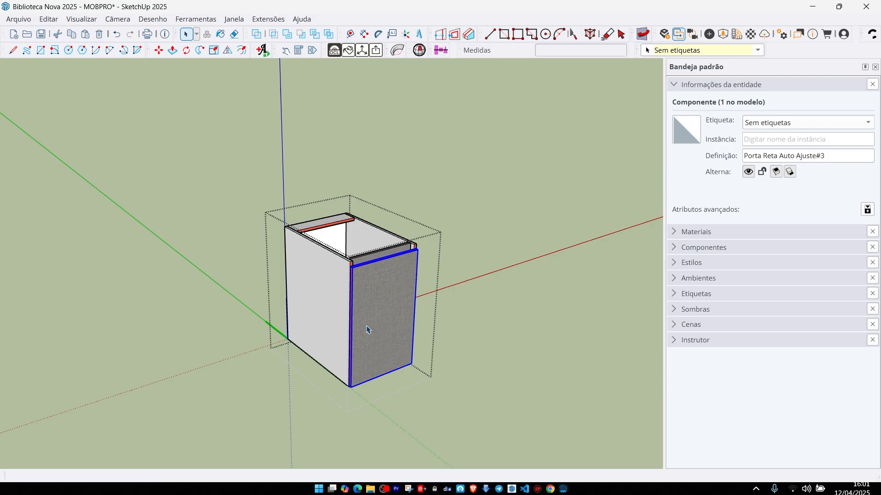
Step: Review the Balcão 1 Portas cabinet's attributes, from dimensions and construction method to rails, coxim, plinth and dividers
scroll(135, 250, "down", 3)
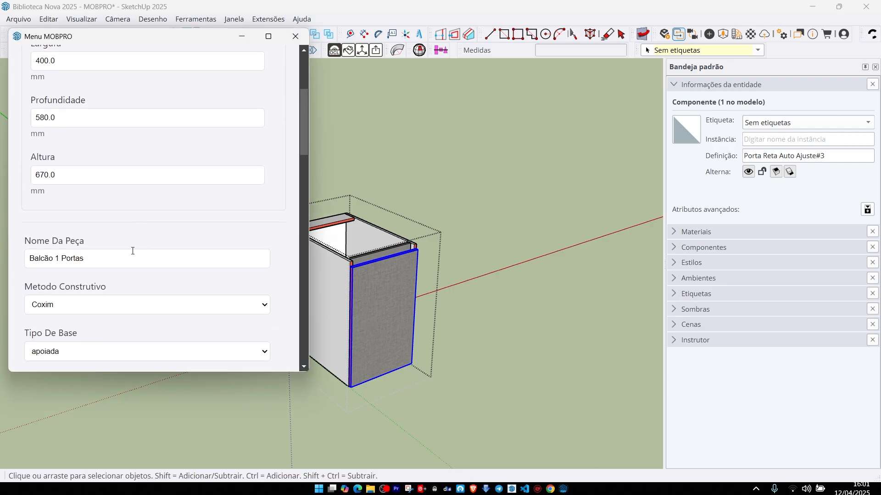
scroll(132, 251, "down", 3)
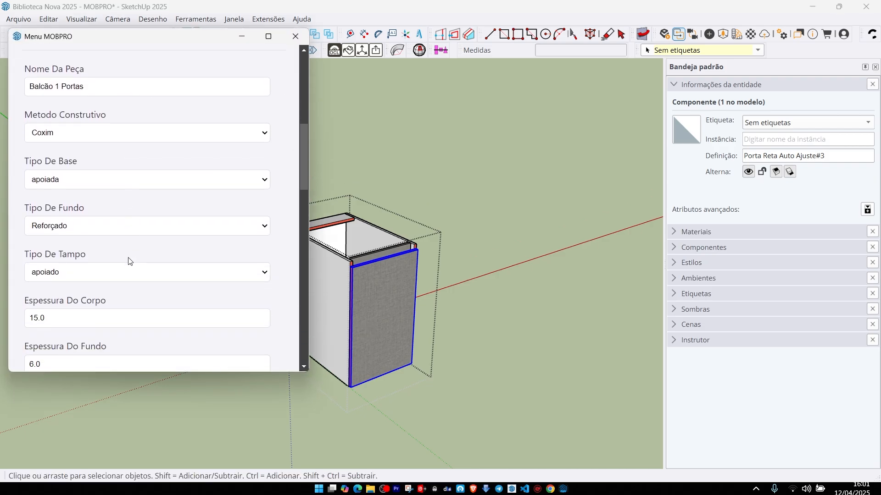
scroll(130, 262, "down", 1)
scroll(81, 267, "down", 5)
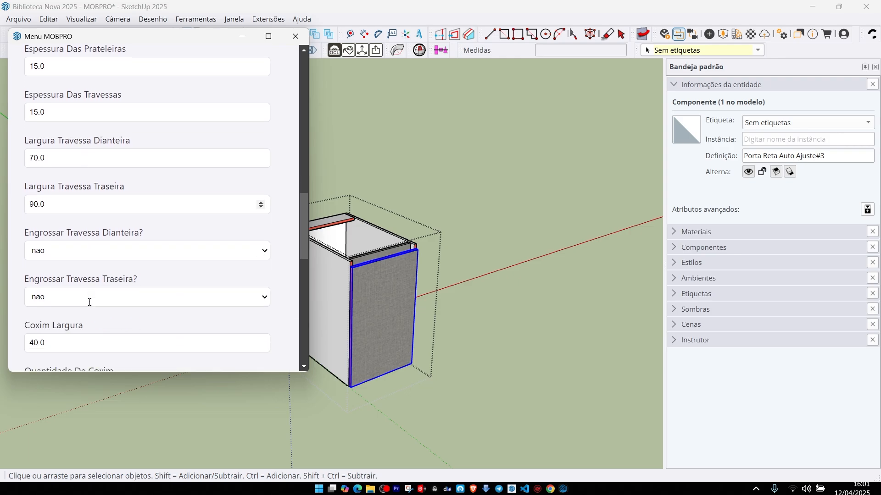
scroll(89, 305, "down", 5)
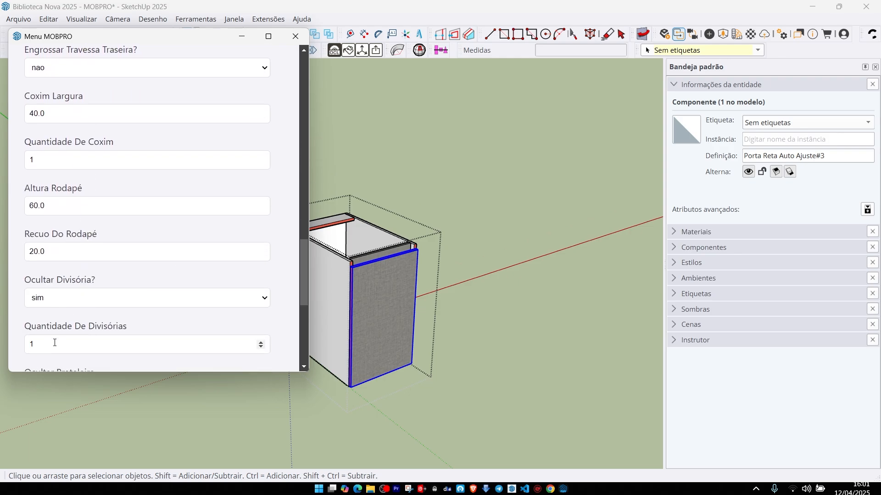
scroll(54, 343, "down", 4)
key("Page_Down")
key("Page_Down")
Step: Review the selected door's Porta Reta Auto Ajuste attributes, covering handle, door type, overlaps and hinge settings
scroll(173, 262, "up", 3)
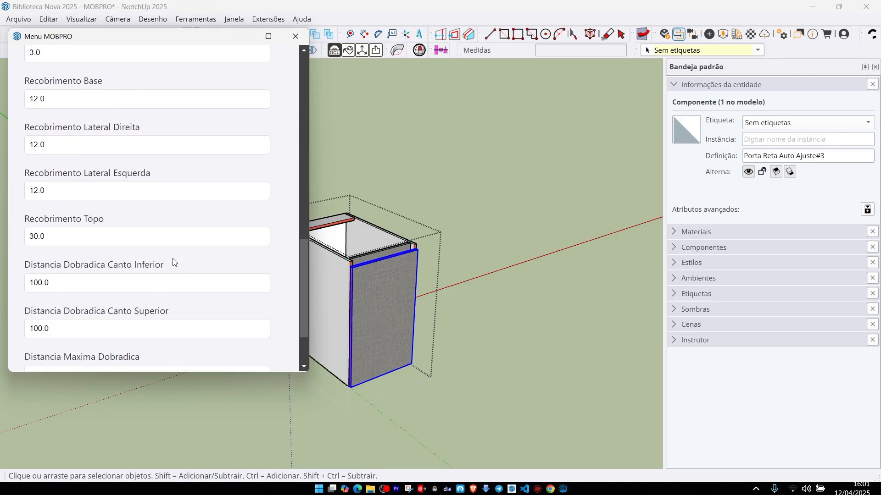
scroll(174, 262, "up", 15)
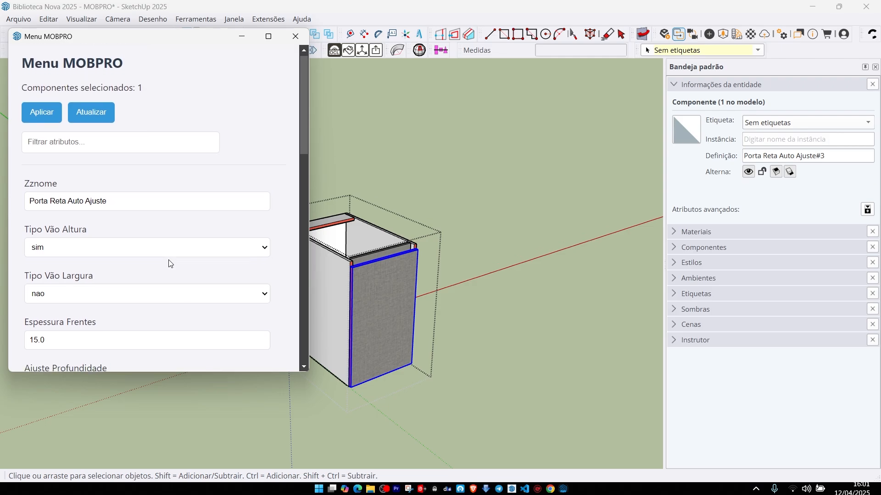
scroll(171, 263, "down", 1)
scroll(72, 220, "down", 5)
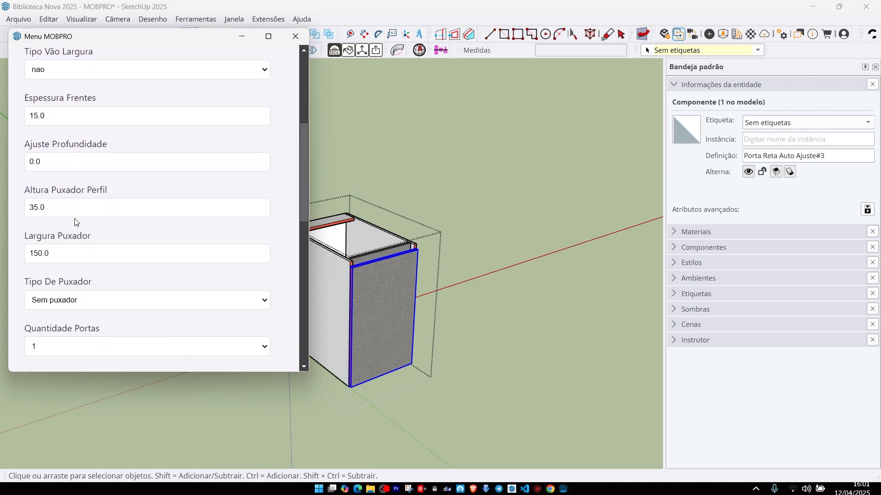
scroll(76, 222, "down", 2)
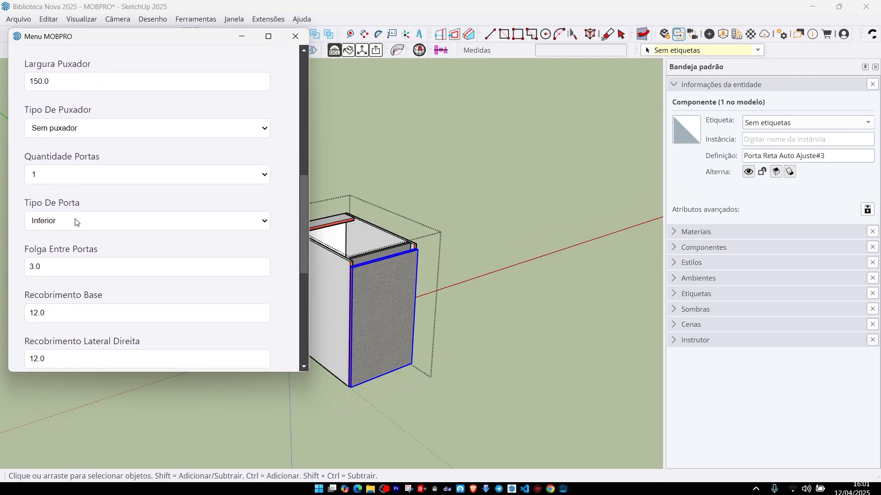
scroll(64, 224, "down", 2)
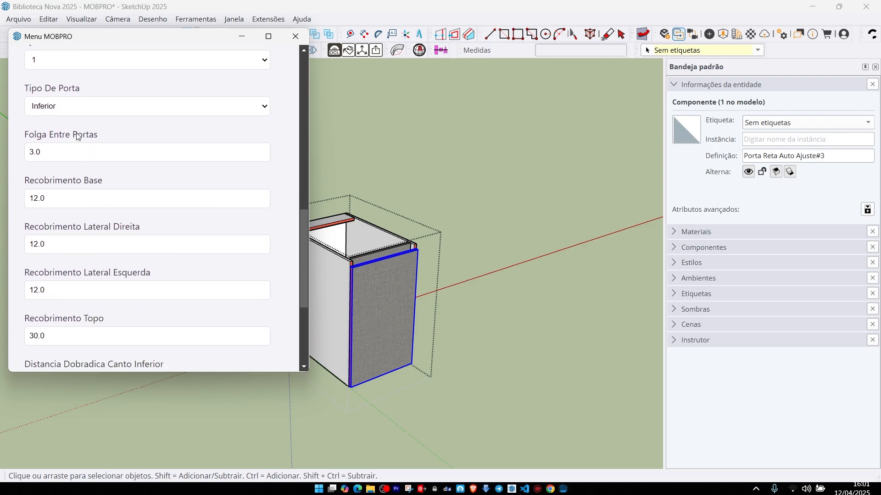
scroll(71, 112, "up", 2)
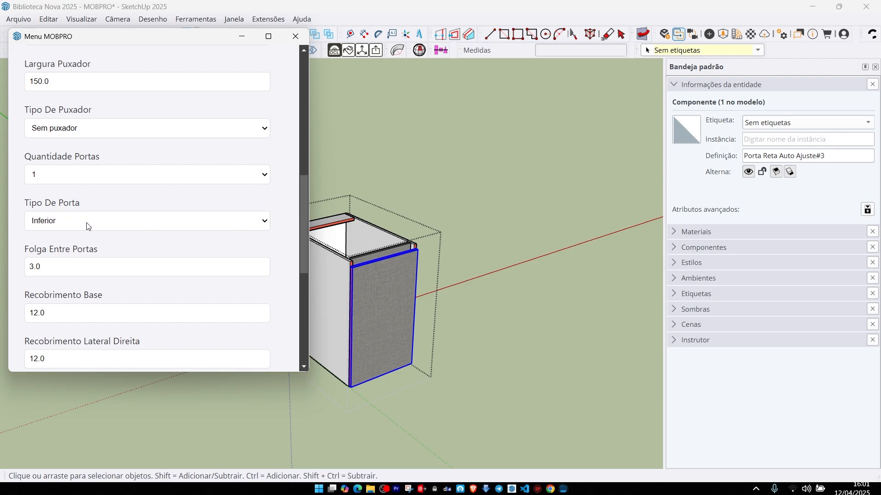
scroll(89, 226, "down", 4)
scroll(106, 235, "down", 1)
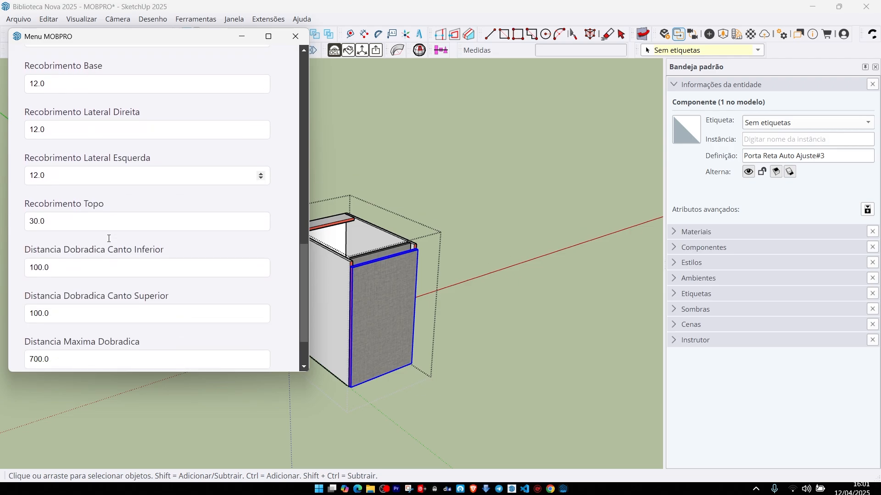
scroll(104, 250, "down", 2)
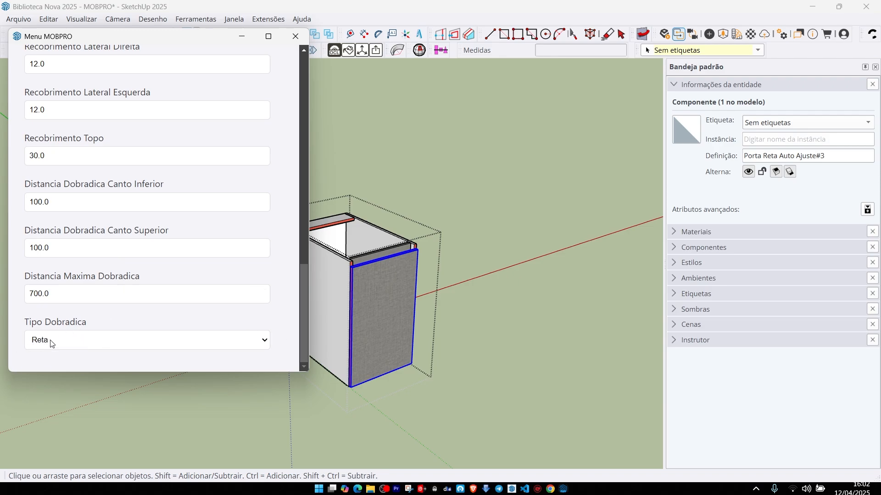
Step: Generate an OpenCutList production list for the selected door, check its hinge accessory and close the list
middle_click_drag(378, 308, 393, 321)
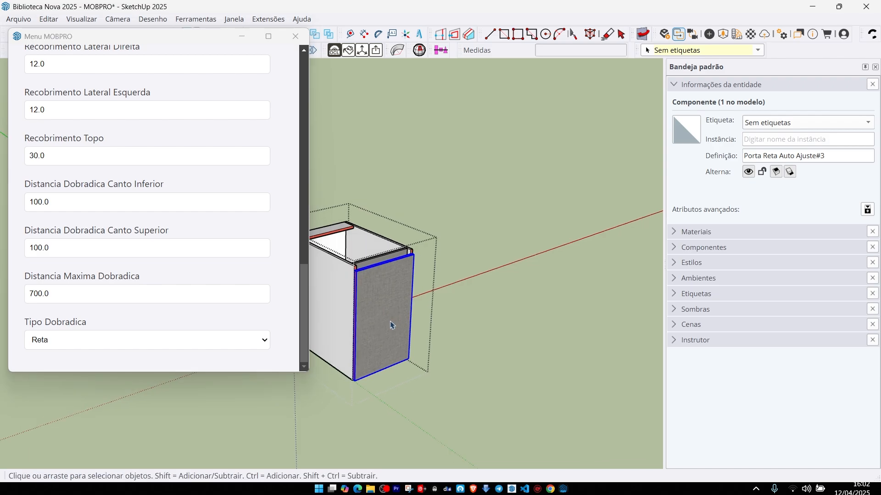
key("g")
left_click(418, 277)
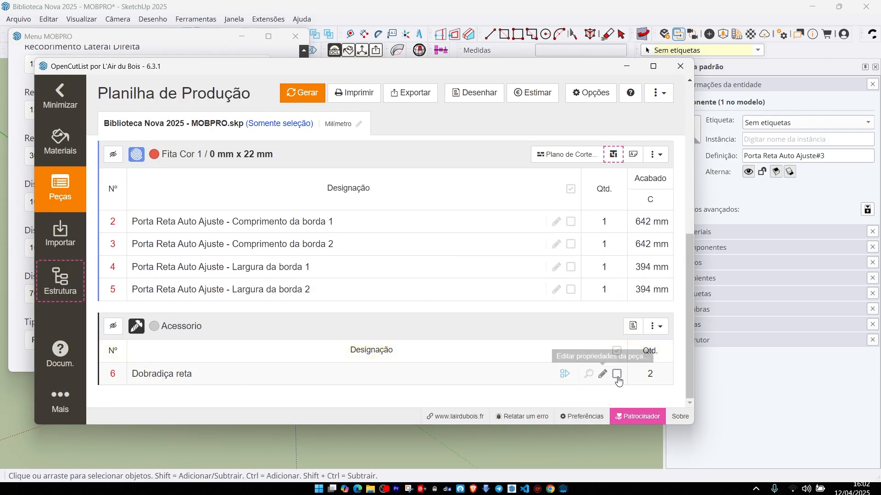
left_click(681, 66)
Step: Set the door's Tipo Dobradica to Curva and check the hinge accessory in a newly generated OpenCutList production list
left_click(59, 340)
left_click(57, 369)
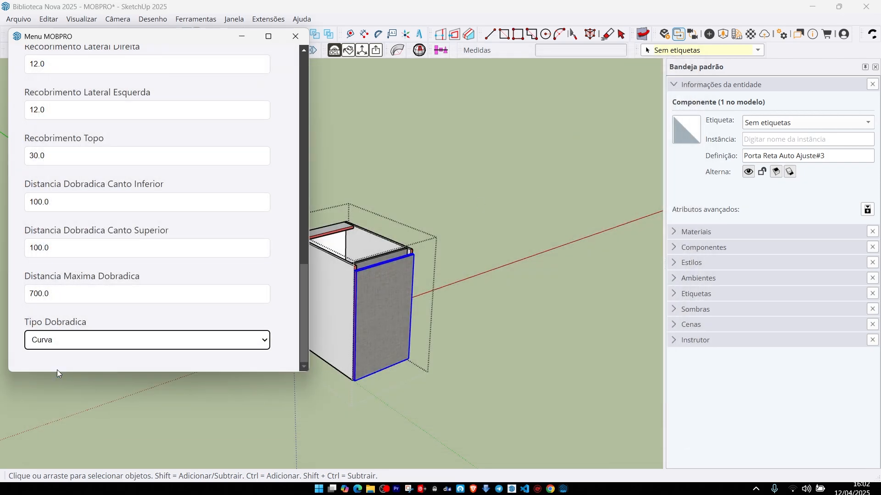
left_click(87, 294)
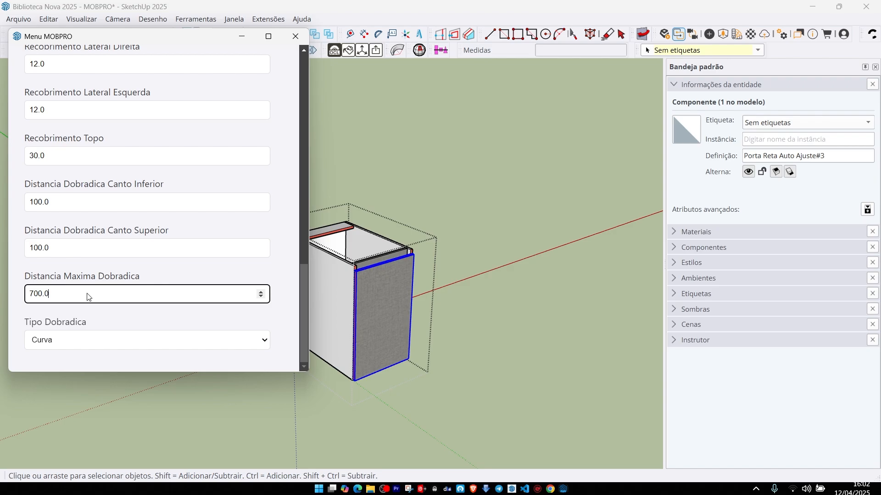
left_click(30, 361)
middle_click_drag(380, 324, 376, 324)
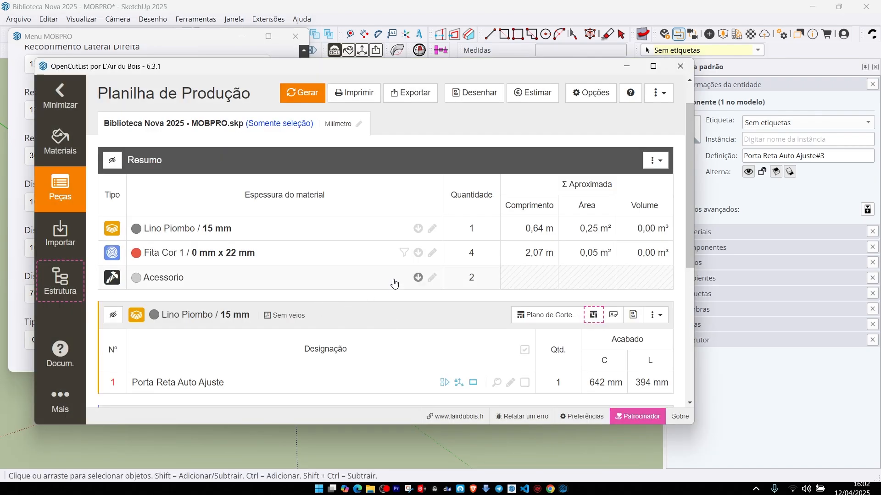
scroll(415, 285, "down", 5)
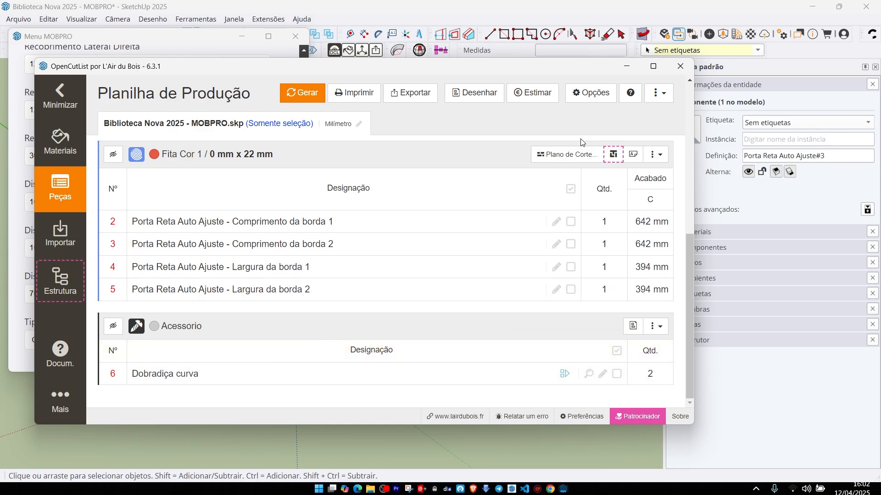
left_click(681, 67)
Step: Set the door's Tipo Dobradica back to Reta and close the MOBPRO menu
left_click(107, 346)
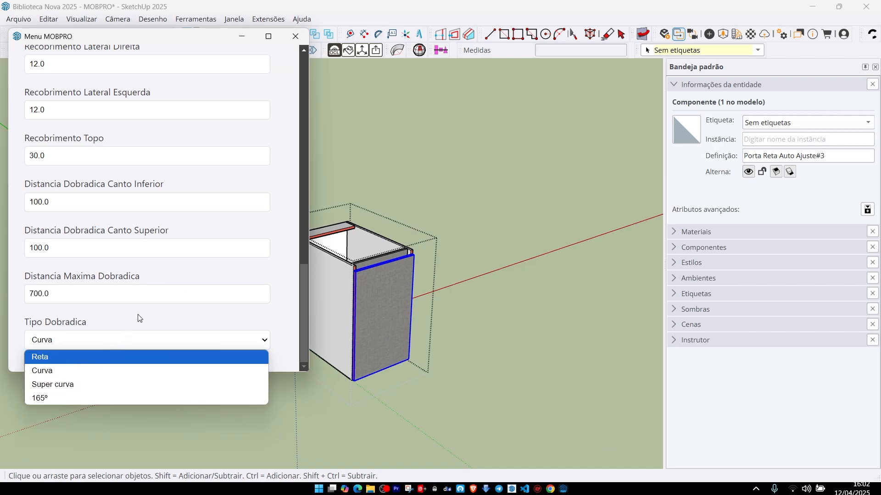
left_click(34, 362)
left_click(90, 291)
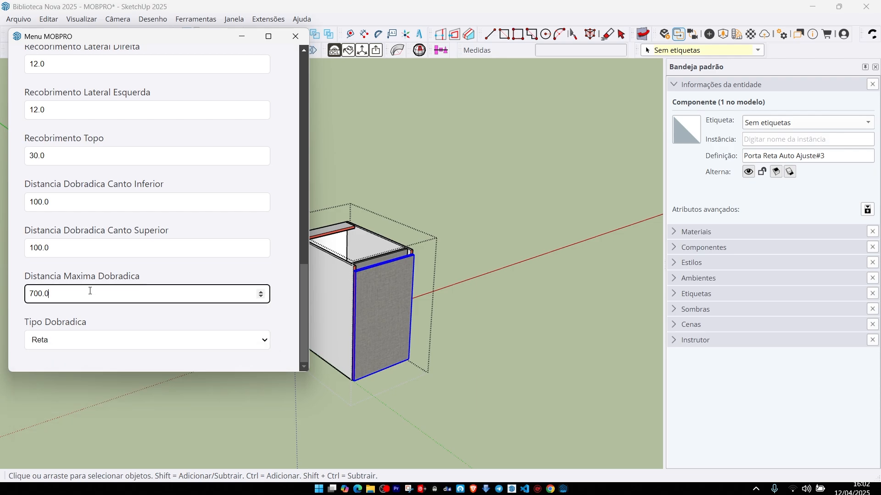
left_click(70, 352)
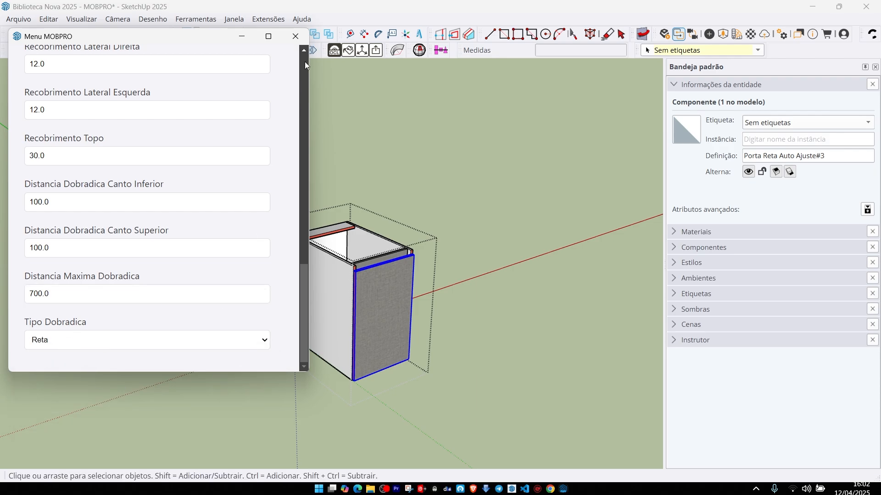
left_click(295, 37)
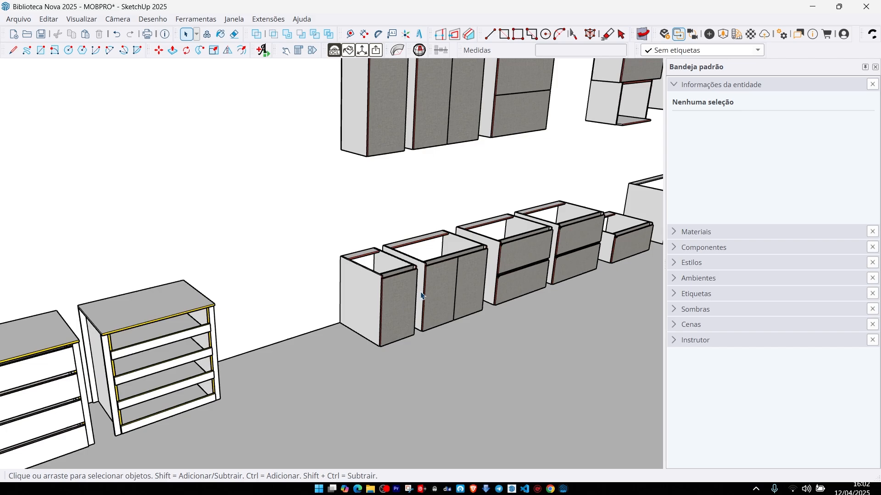
Step: Select the Balcão 2 Basculantes base cabinet and review its MOBPRO attributes, including construction method, base, back and top types
scroll(383, 297, "up", 5)
left_click(351, 283)
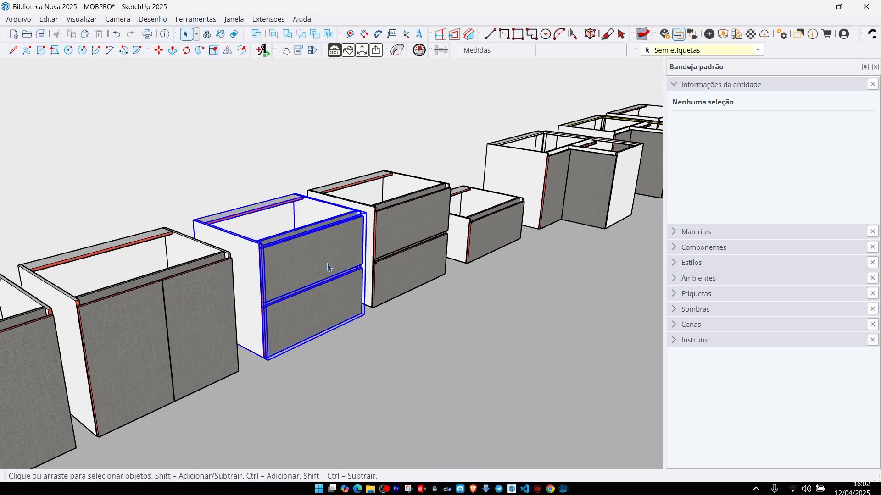
scroll(351, 283, "up", 2)
middle_click_drag(350, 279, 341, 280)
key("m")
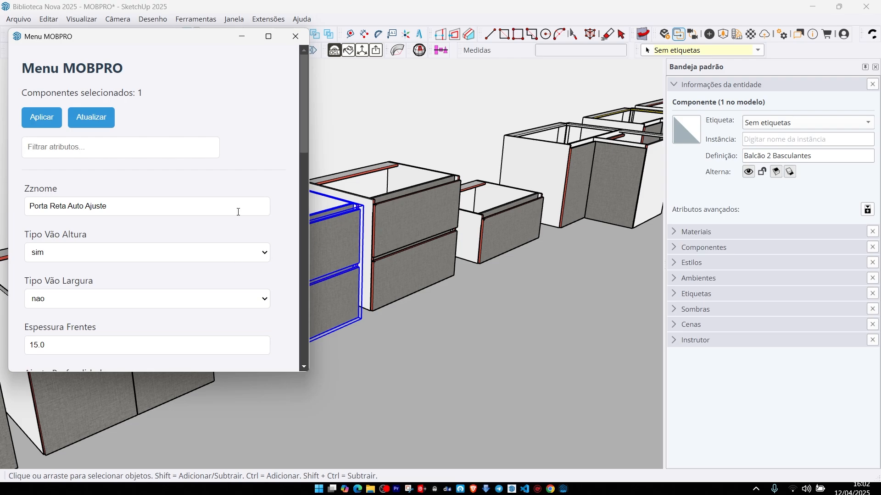
scroll(172, 223, "down", 6)
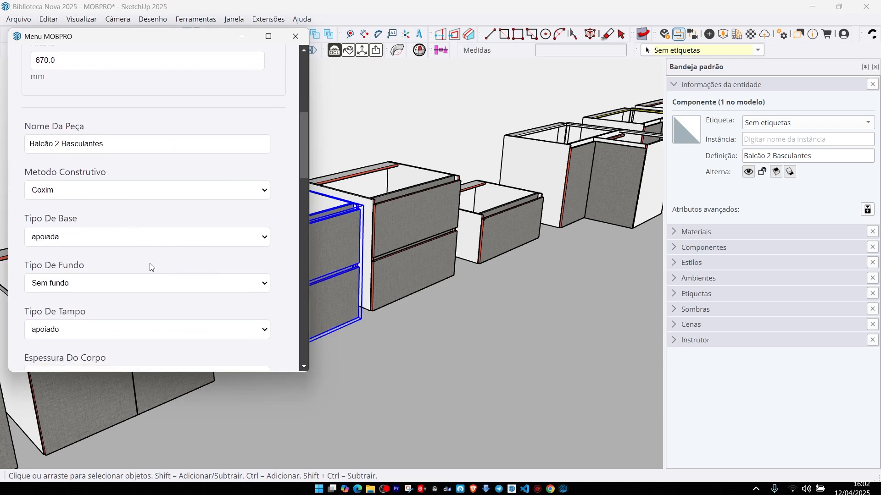
scroll(452, 244, "down", 3)
scroll(371, 253, "up", 4)
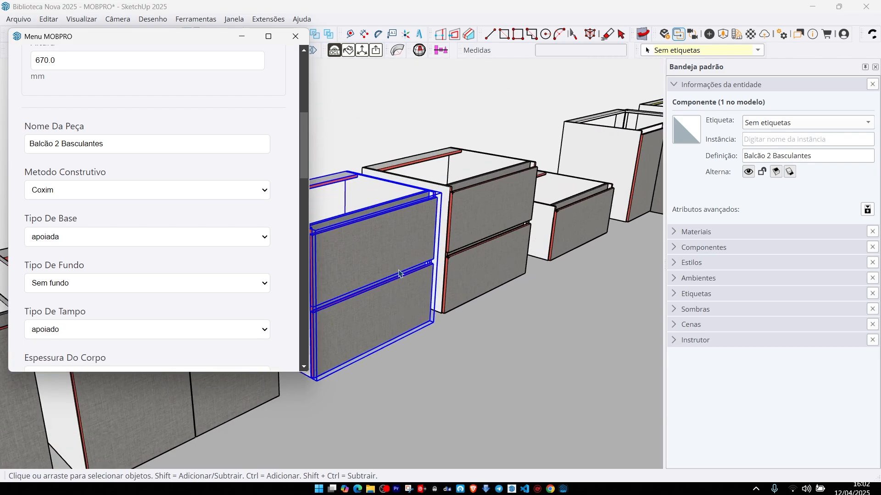
Step: Generate an OpenCutList production list for the Balcão 2 Basculantes cabinet and go to its Acessorio group
middle_click_drag(417, 287, 407, 281)
key("ctrl+shift+p")
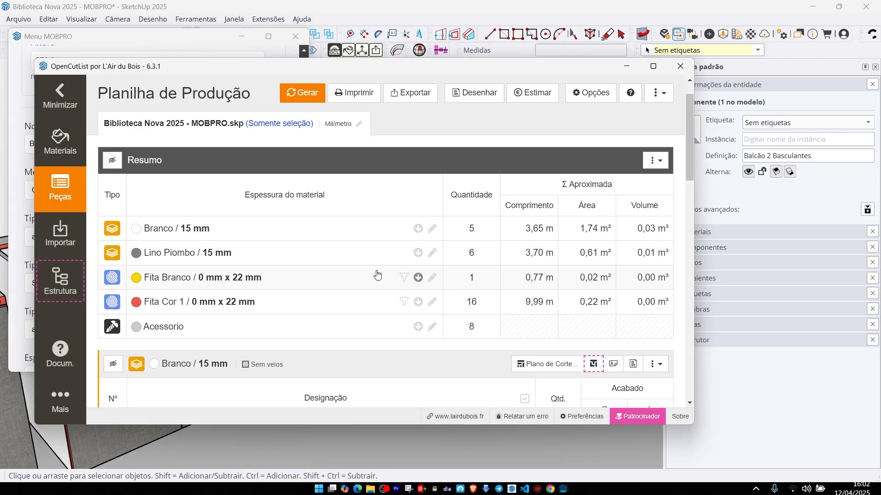
left_click(417, 326)
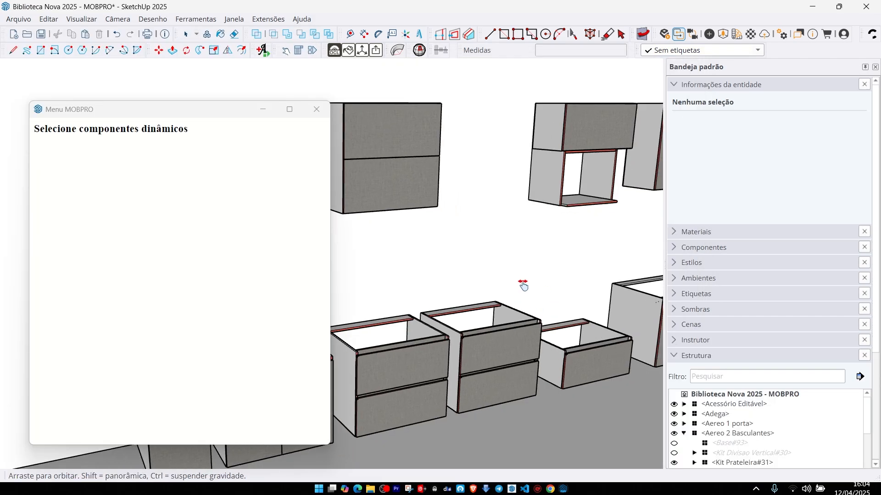
Step: Close the empty MOBPRO menu and select the base cabinets along the row in turn, ending with Balcão Basculante Inferior
middle_click_drag(523, 285, 504, 281, "shift")
left_click(316, 109)
middle_click_drag(429, 316, 403, 356)
left_click(402, 356)
middle_click_drag(466, 334, 483, 354)
left_click(484, 337)
middle_click_drag(498, 322, 354, 232)
scroll(393, 354, "up", 2)
left_click(397, 353)
scroll(431, 353, "down", 3)
scroll(355, 231, "up", 2)
Step: Select the open Nicho / Microondas unit below the wall cabinet and review its MOBPRO dimensions, construction and thickness attributes
left_click(355, 231)
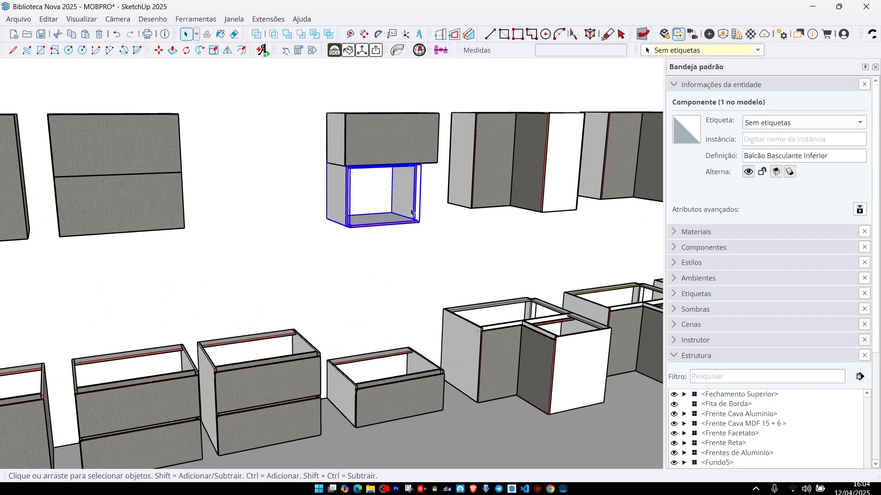
scroll(433, 260, "up", 4)
key("m")
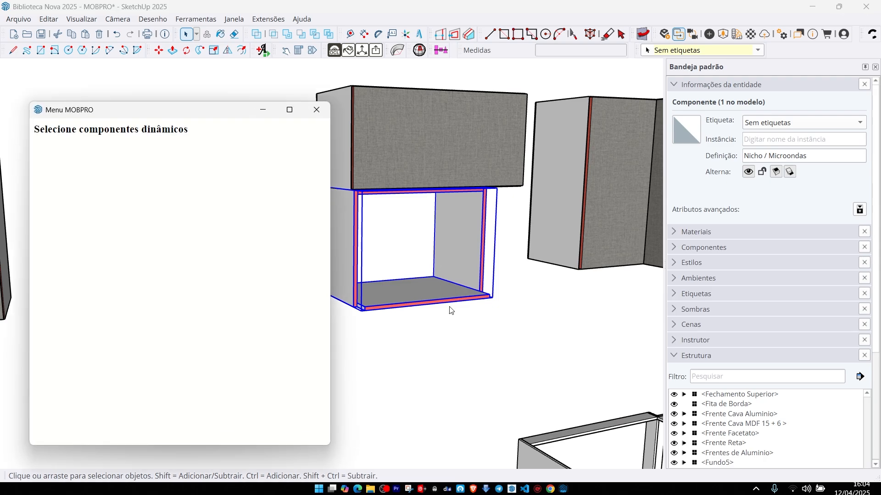
scroll(128, 384, "down", 6)
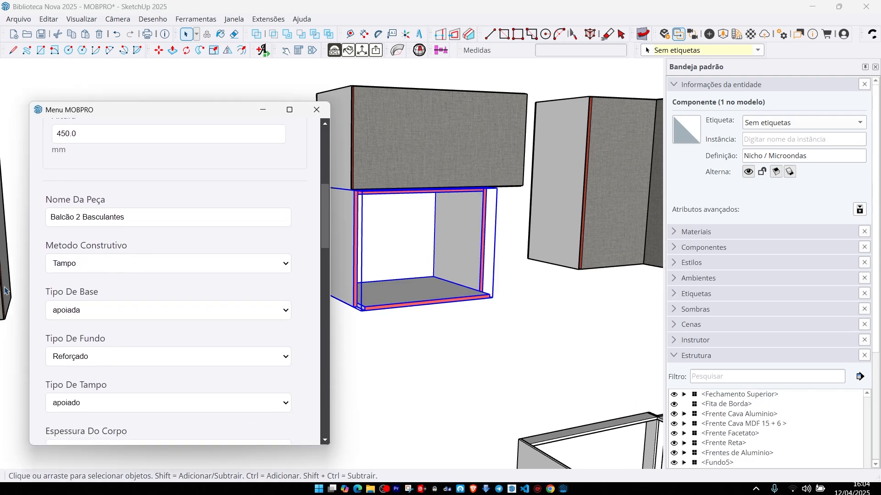
scroll(118, 367, "down", 3)
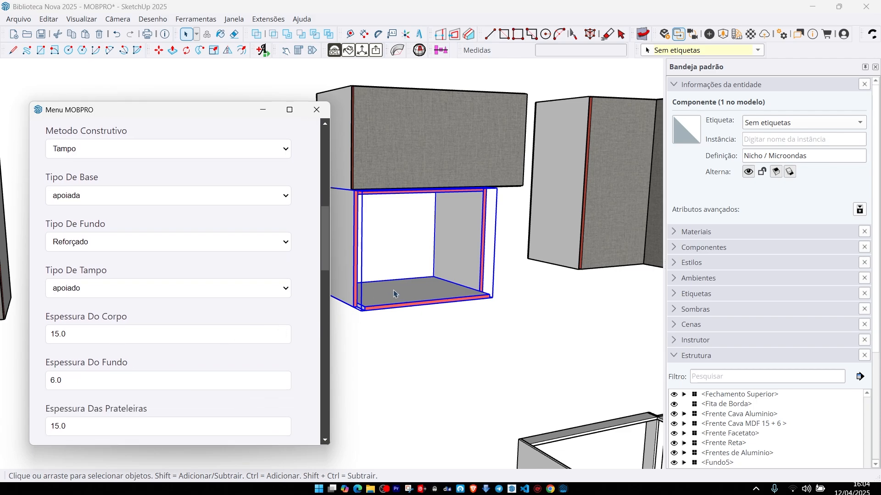
scroll(179, 295, "down", 4)
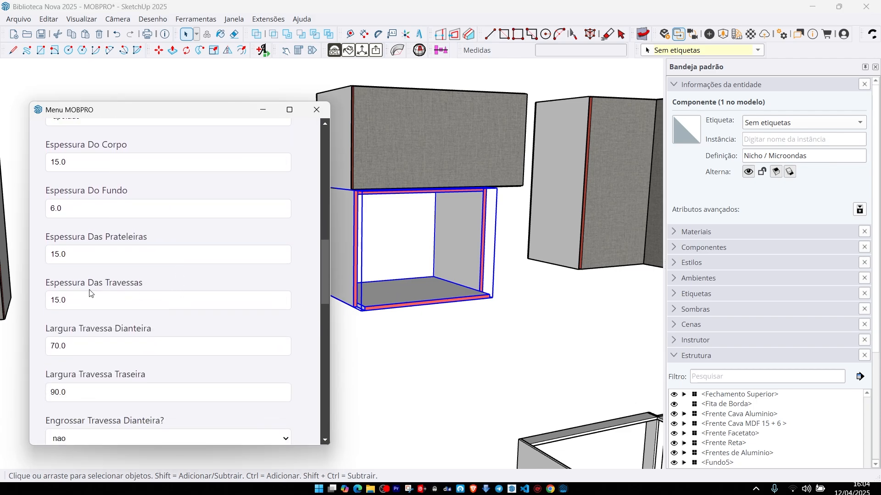
scroll(110, 289, "up", 8)
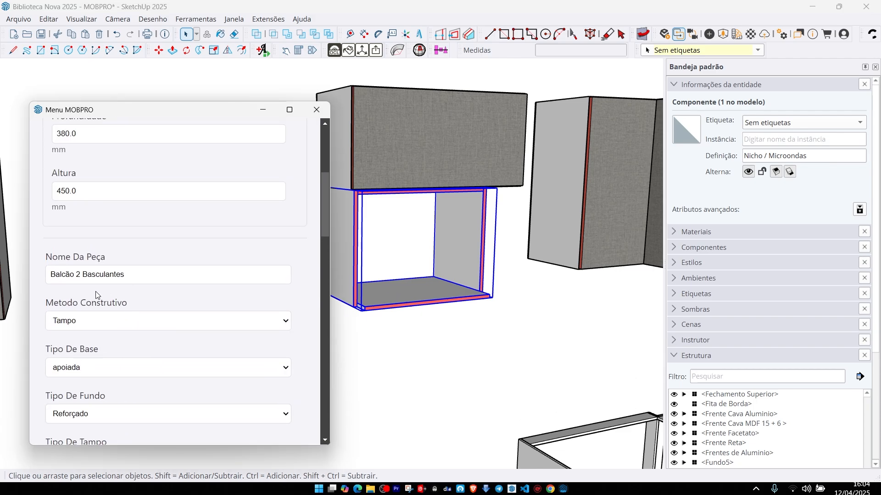
scroll(96, 295, "down", 9)
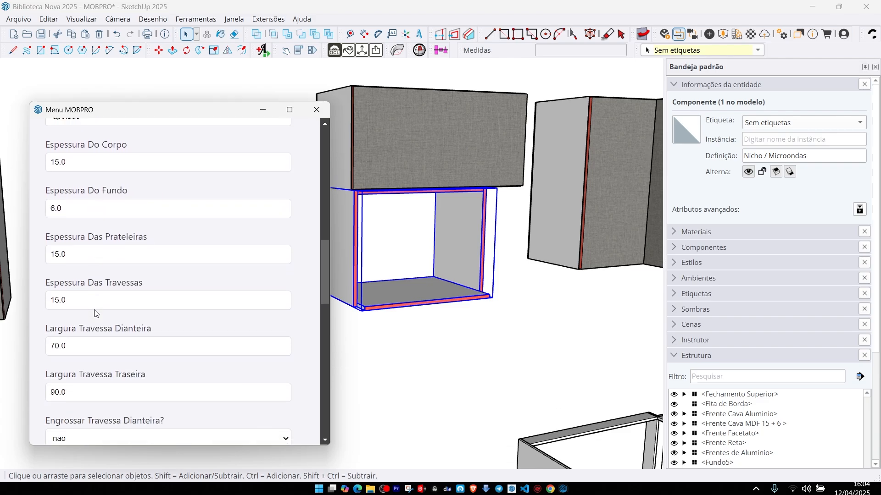
Step: Review the remaining MOBPRO attributes of the Nicho / Microondas unit and set its Avanço Da Base to 0
scroll(96, 313, "down", 5)
scroll(78, 350, "down", 3)
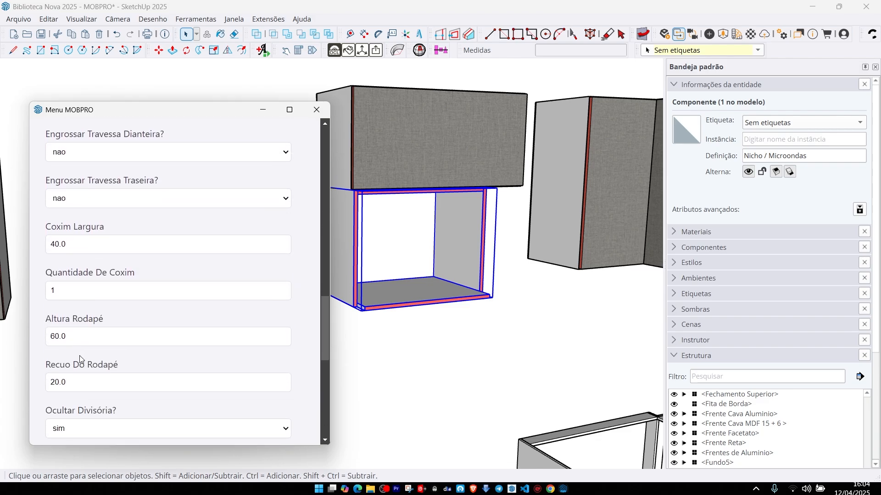
scroll(84, 315, "down", 4)
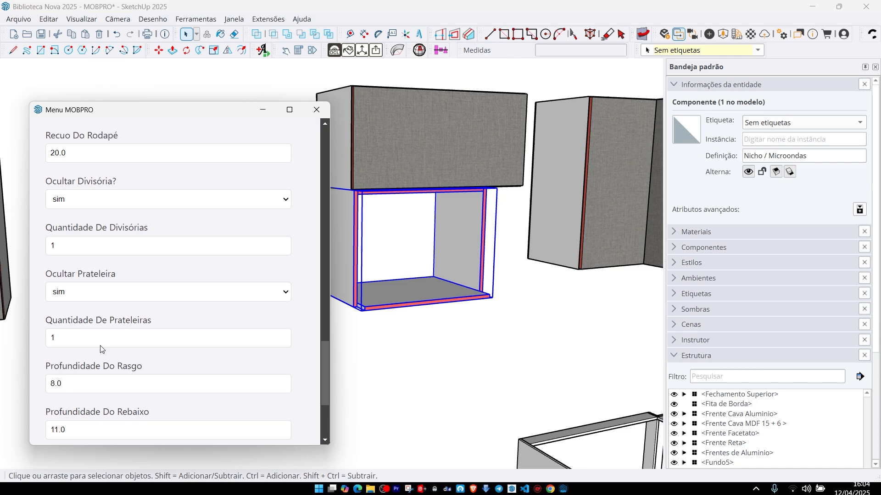
scroll(115, 315, "down", 3)
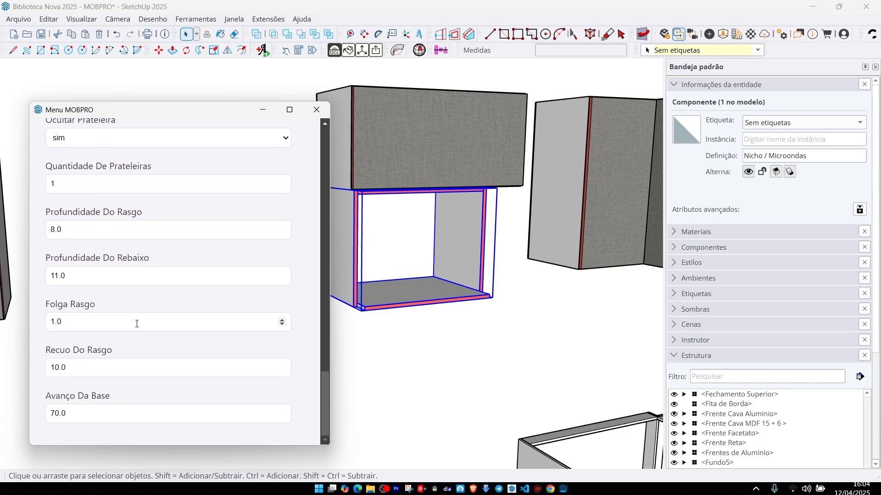
scroll(138, 318, "up", 8)
scroll(141, 318, "down", 9)
left_click(44, 413)
key("ctrl+a")
type("0")
key("Return")
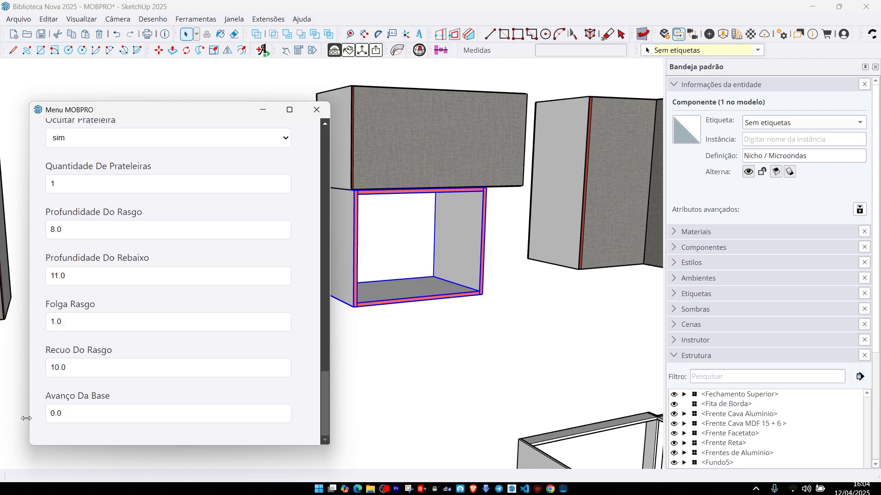
left_click_drag(62, 413, 53, 414)
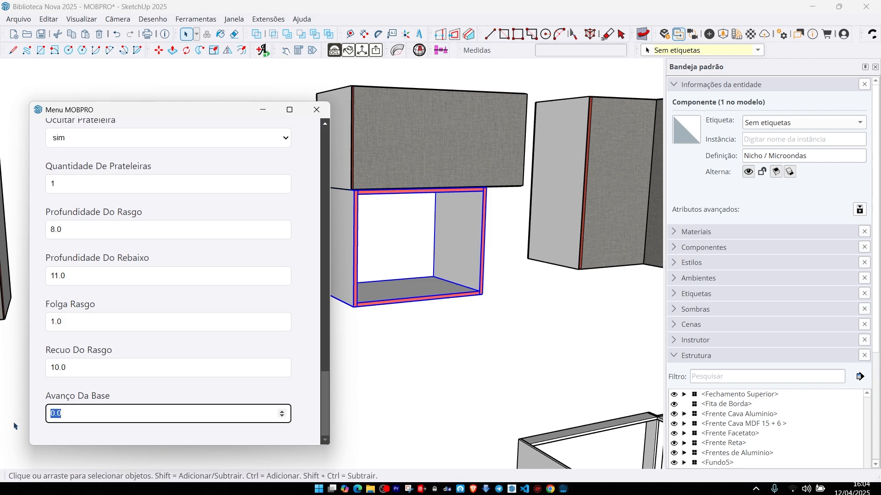
key("Return")
Step: Generate an OpenCutList production list for the Balcão Canto L (sem emenda) cabinet, check its Acessorio group and close the list
middle_click_drag(460, 352, 482, 329)
left_click(482, 329)
scroll(469, 286, "down", 2)
middle_click_drag(469, 261, 399, 261, "shift")
middle_click_drag(499, 250, 493, 230)
left_click(564, 230)
scroll(493, 229, "down", 2)
left_click(493, 398)
key("ctrl+l")
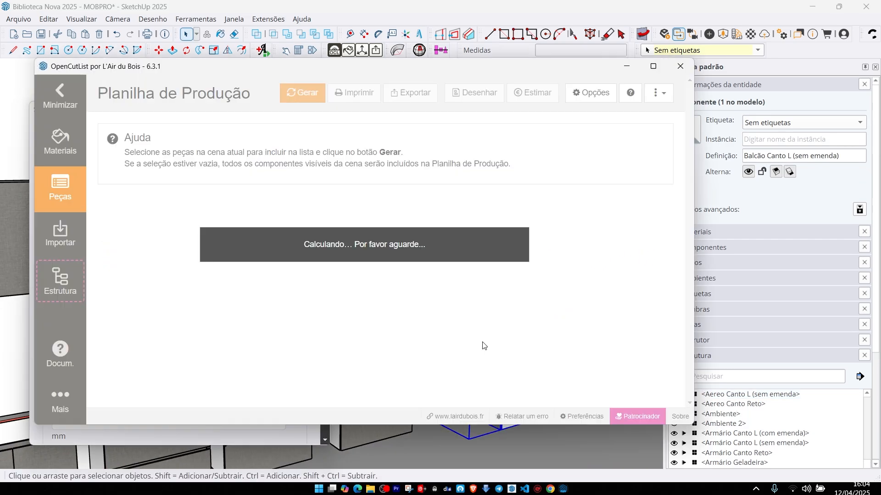
left_click(418, 334)
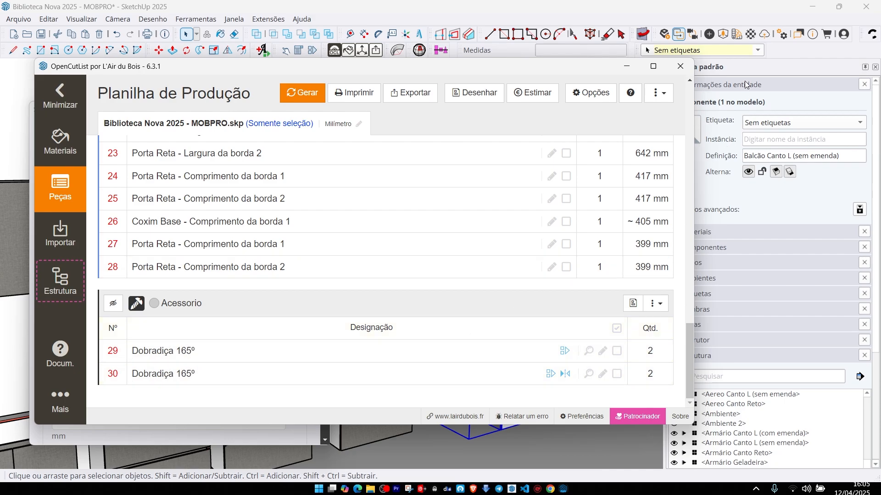
left_click(680, 66)
Step: Select the four-door Balcão Portas editáveis cabinet and examine its front and interior up close
middle_click_drag(429, 345, 481, 316)
scroll(479, 318, "up", 2)
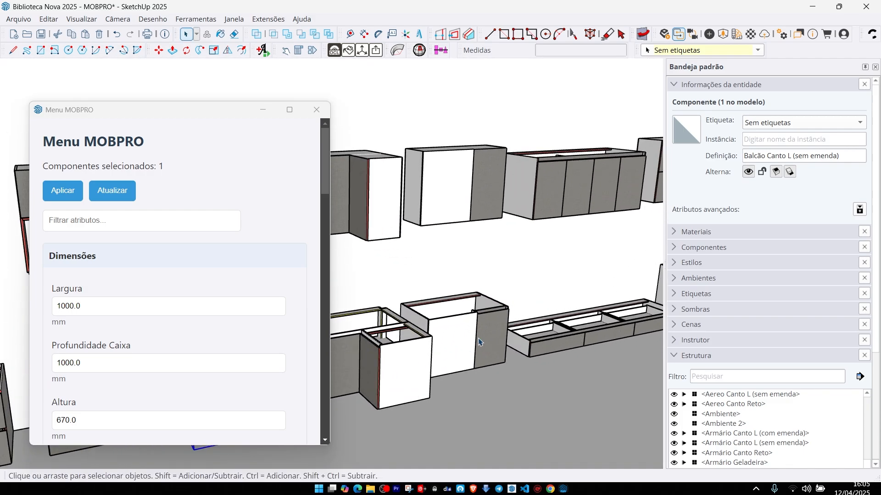
middle_click_drag(442, 278, 418, 196)
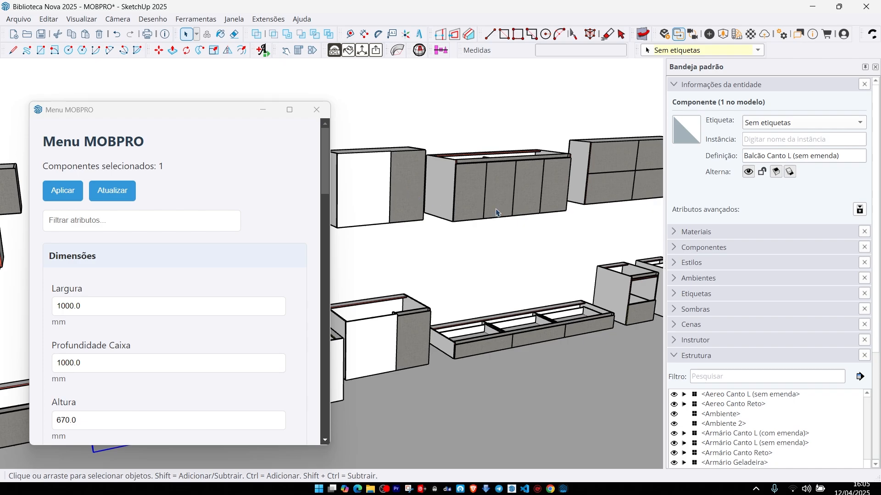
scroll(565, 202, "up", 2)
left_click(457, 193)
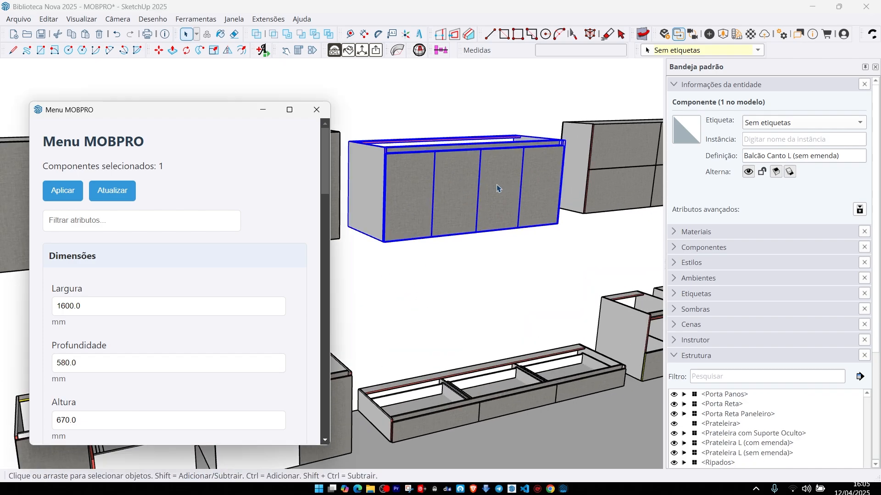
middle_click_drag(497, 188, 497, 198)
scroll(482, 201, "up", 3)
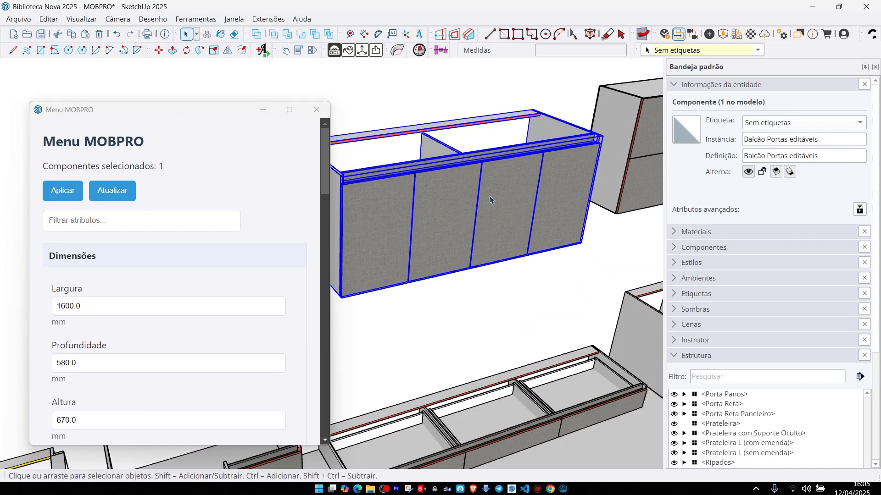
middle_click_drag(461, 235, 390, 262)
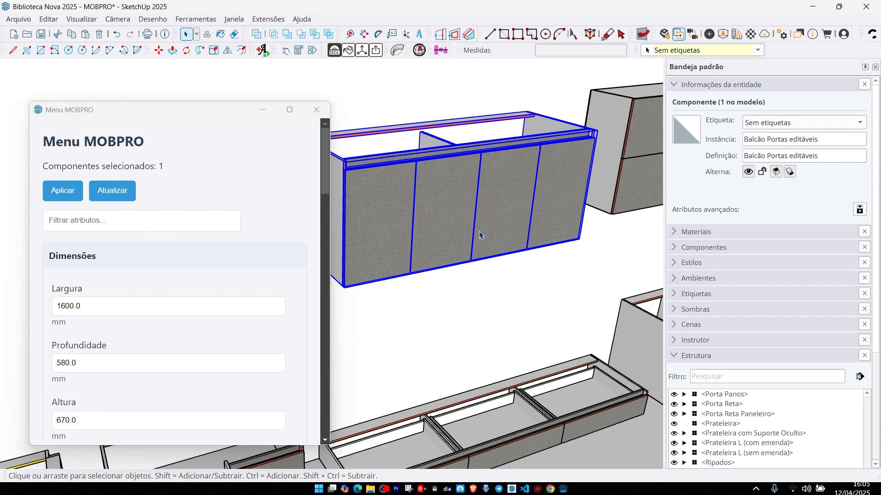
Step: Review the MOBPRO attributes of Balcão Portas editáveis, from construction method to the divider and shelf options
scroll(512, 215, "down", 5)
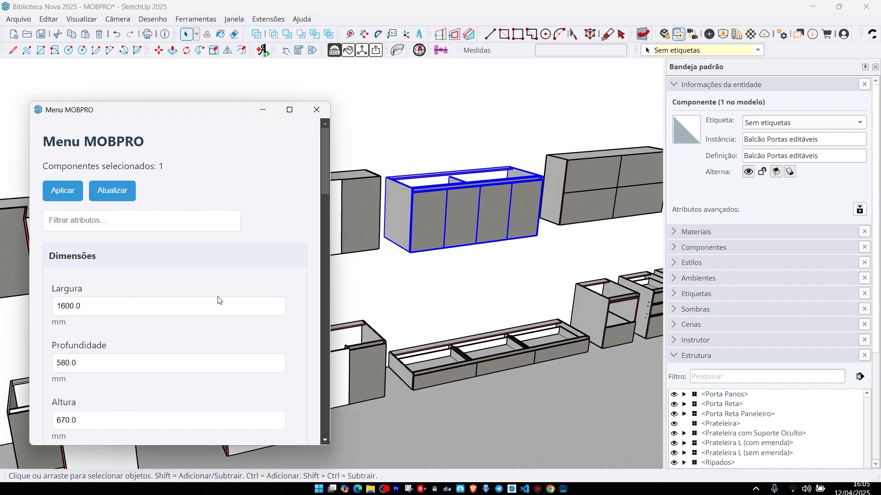
scroll(225, 301, "down", 4)
scroll(222, 301, "down", 9)
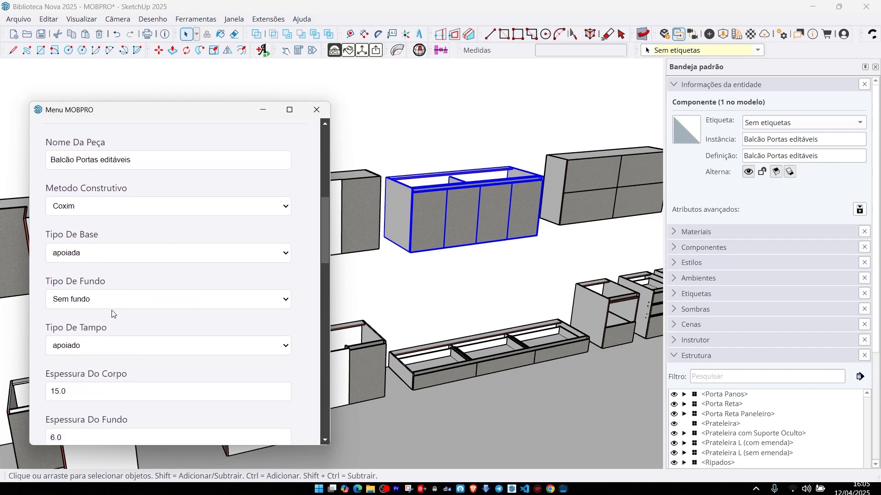
scroll(123, 348, "down", 9)
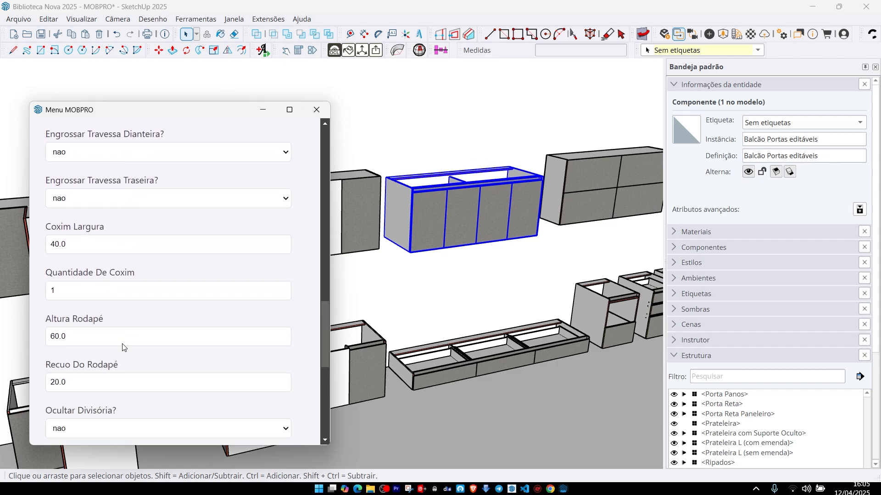
scroll(137, 321, "down", 2)
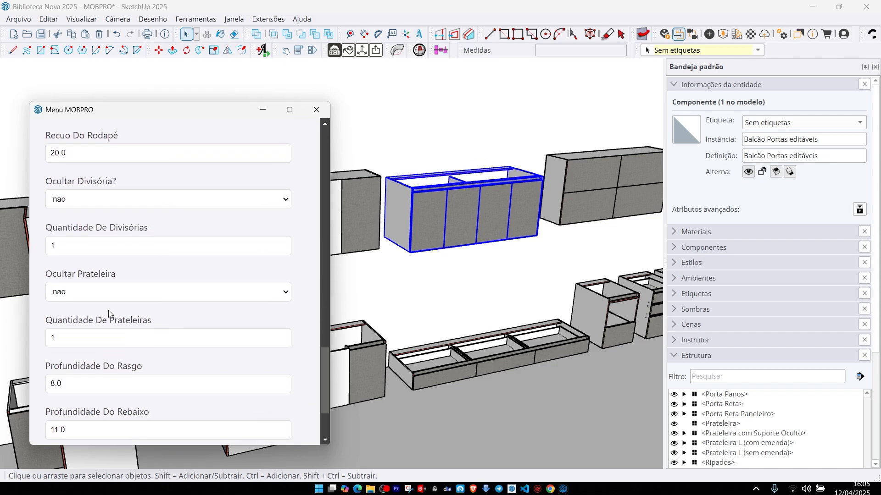
Step: Select the low Balcão Gavetas Editáveis base cabinet and examine its drawer fronts and dividers
left_click(511, 388)
scroll(458, 367, "down", 3)
scroll(415, 357, "up", 5)
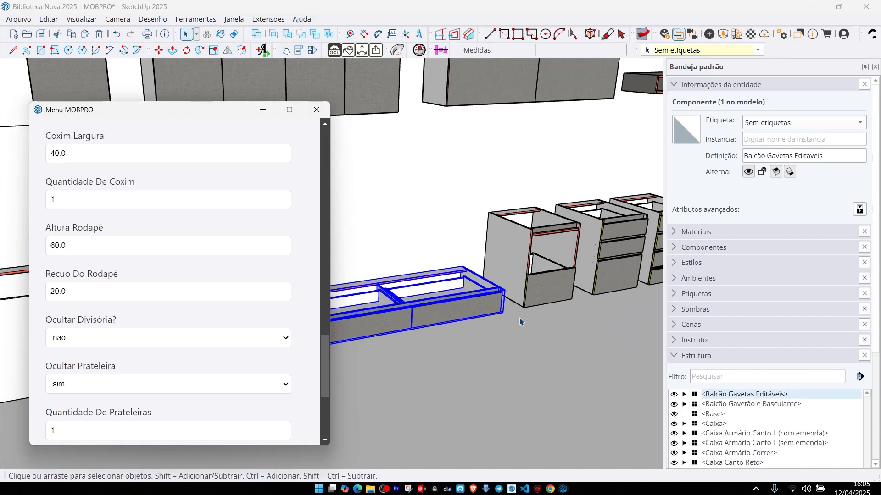
scroll(498, 317, "up", 2)
scroll(549, 304, "down", 3)
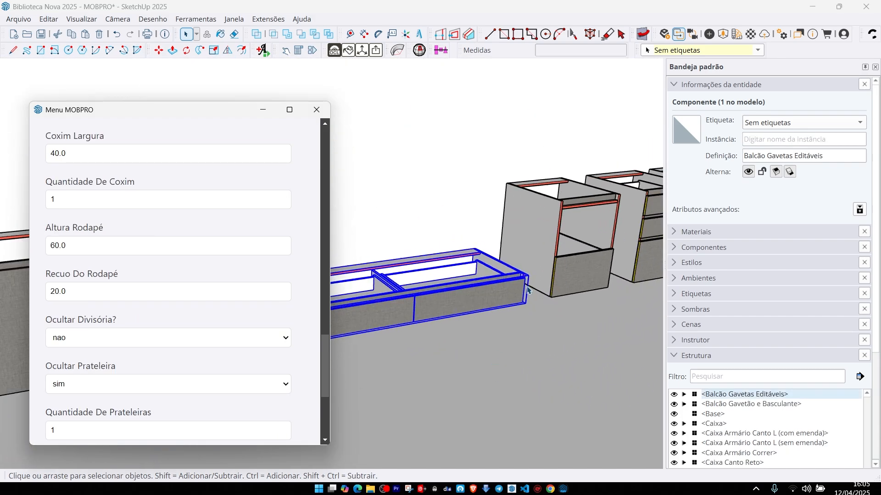
scroll(450, 310, "down", 2)
scroll(527, 307, "up", 4)
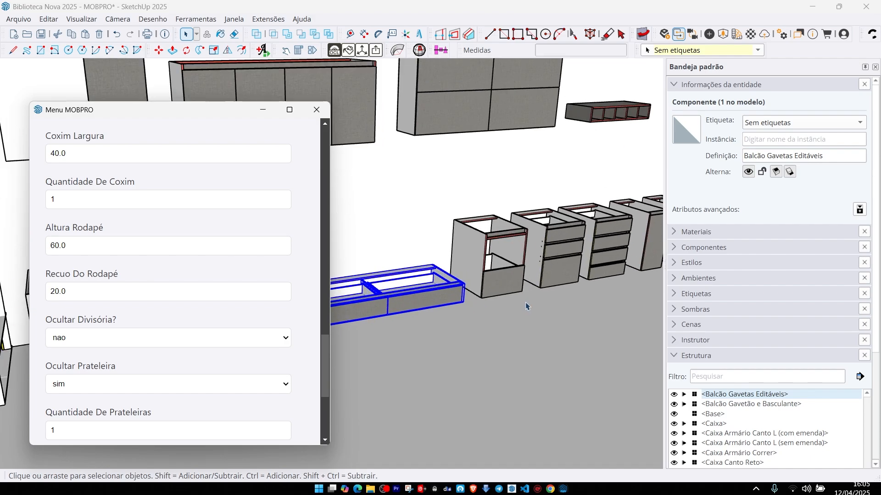
Step: Select the Gaveteiro Editável drawer unit beside the low cabinet and examine it
left_click(505, 276)
scroll(411, 280, "down", 2)
scroll(411, 283, "up", 1)
scroll(478, 275, "down", 3)
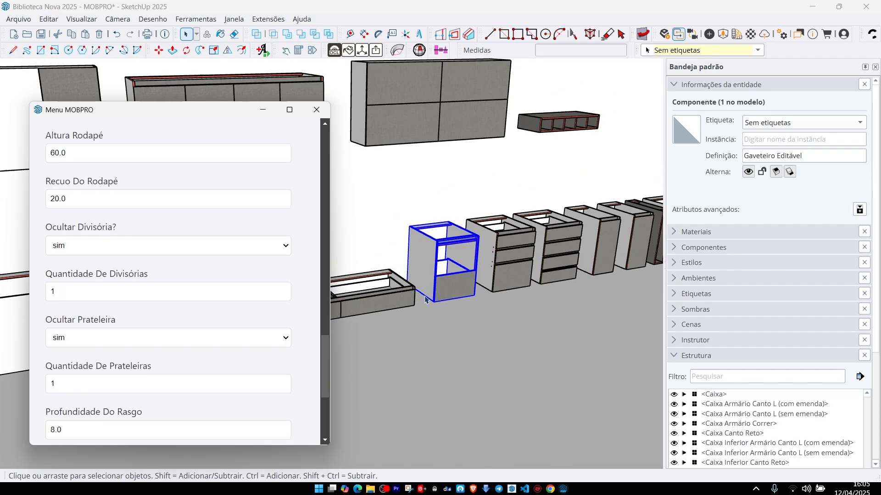
scroll(444, 289, "up", 2)
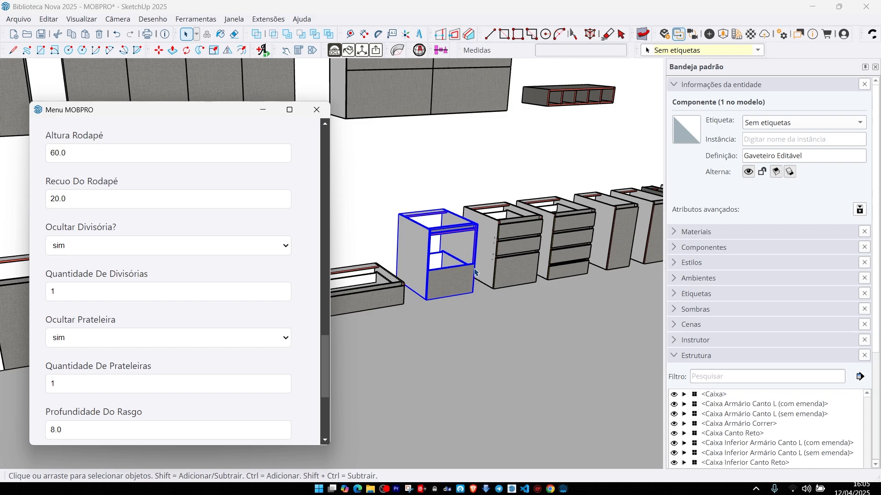
scroll(463, 289, "down", 3)
scroll(481, 198, "up", 5)
Step: Select the Aereo Basculantes editáveis wall cabinet and review its MOBPRO attributes down to the flap quantities
left_click(459, 210)
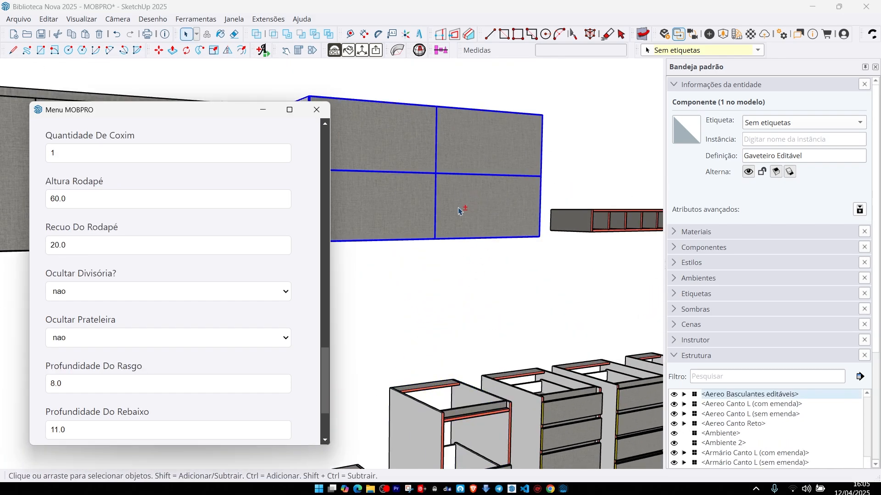
middle_click_drag(459, 211, 503, 240)
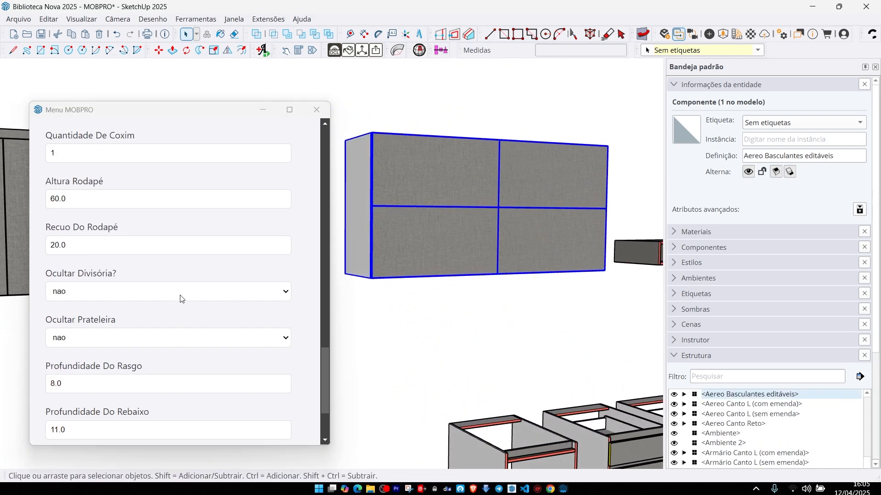
scroll(190, 308, "up", 15)
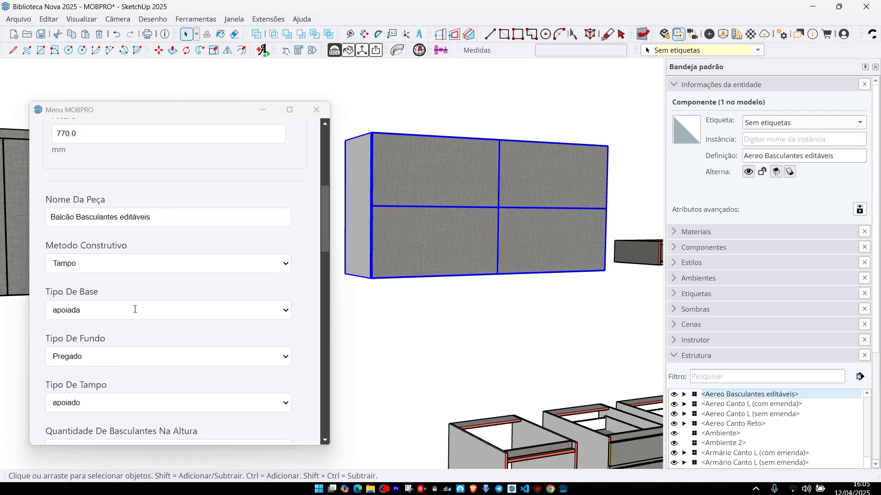
scroll(98, 385, "down", 10)
scroll(220, 299, "down", 4)
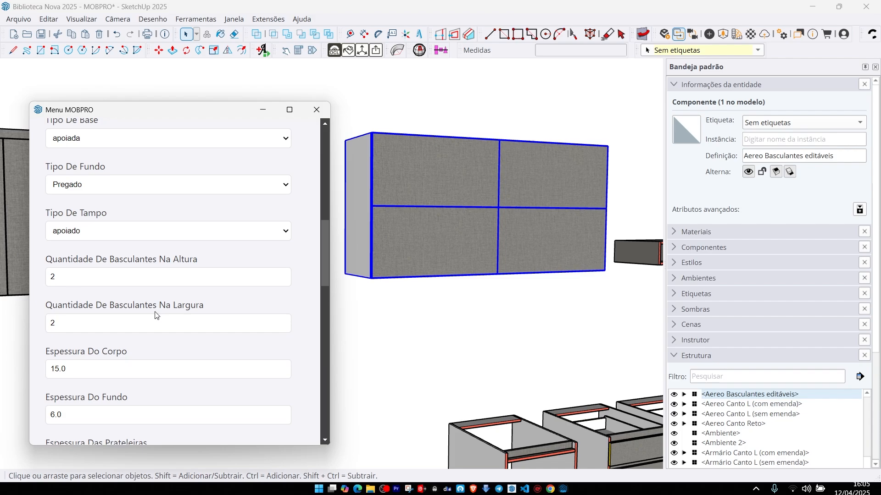
Step: Set Quantidade De Basculantes Na Altura of the Aereo Basculantes editáveis cabinet to 3
double_click(60, 278)
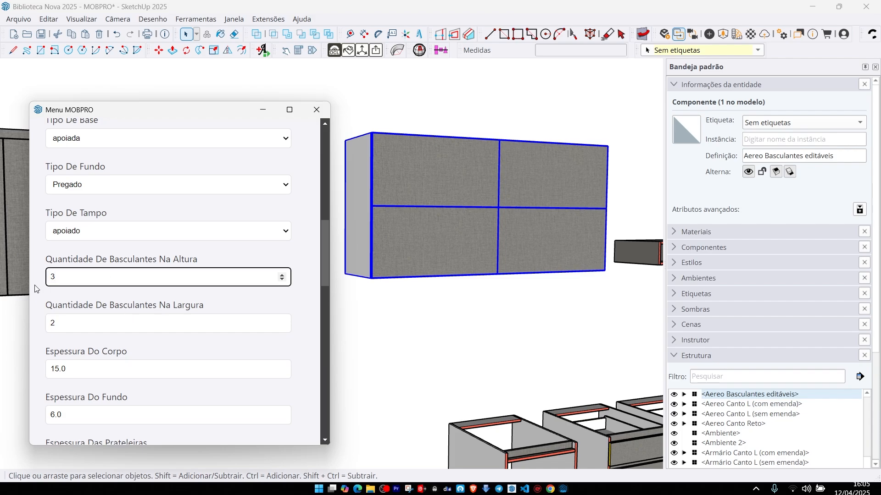
left_click(66, 292)
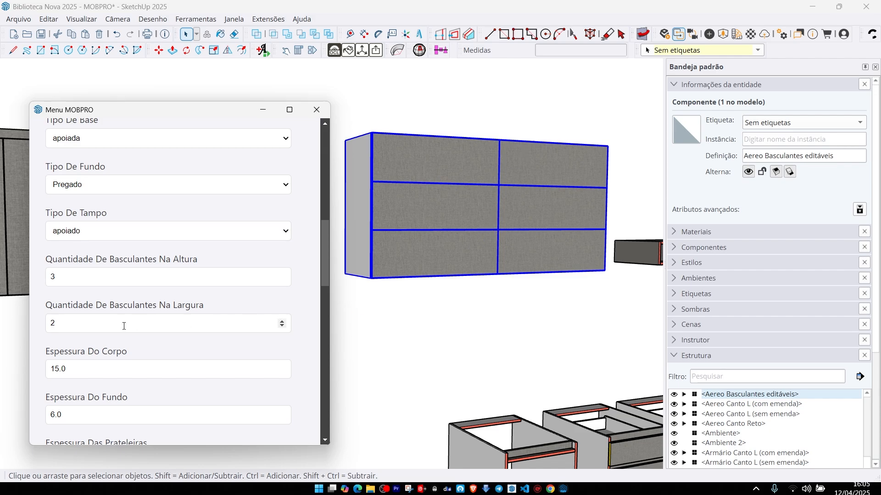
left_click(69, 328)
Step: Set the wall cabinet's Quantidade De Basculantes Na Altura to 2 and Quantidade De Basculantes Na Largura to 3
left_click(82, 276)
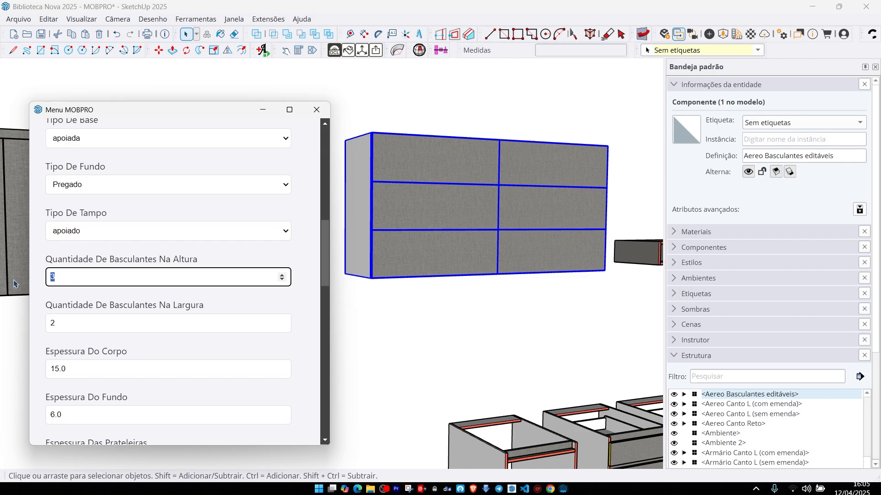
key("Tab")
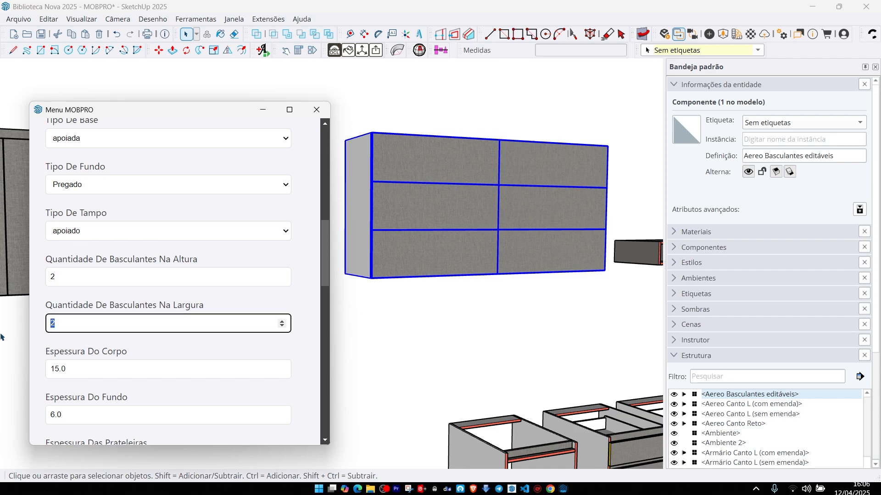
left_click(589, 200)
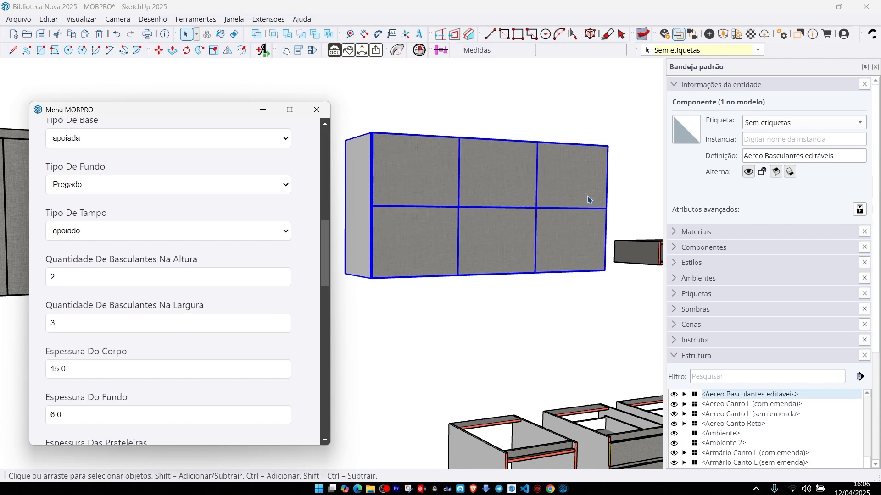
Step: Set the wall cabinet's Quantidade De Basculantes Na Largura to 2
left_click(59, 323)
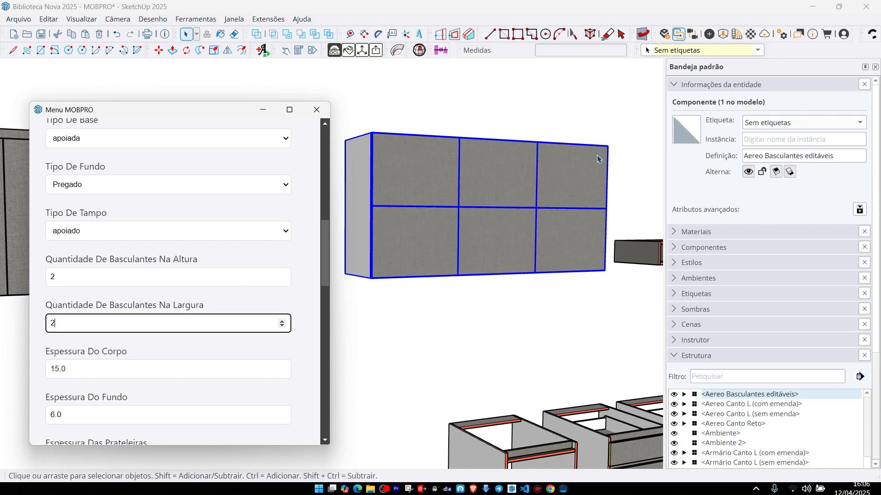
left_click(567, 180)
Step: Select the Adega wine rack beside the wall cabinet and review its MOBPRO dimensions and construction attributes
scroll(503, 206, "down", 3)
middle_click_drag(509, 243, 444, 236)
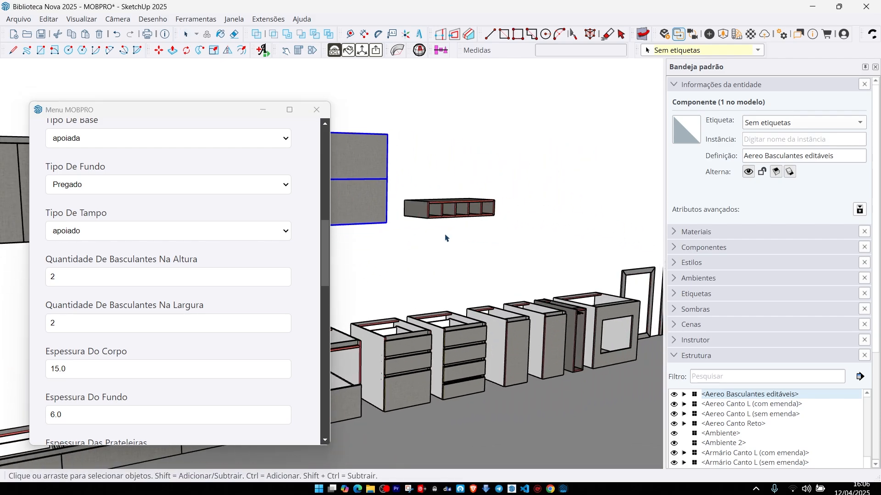
scroll(447, 234, "up", 2)
left_click(477, 202)
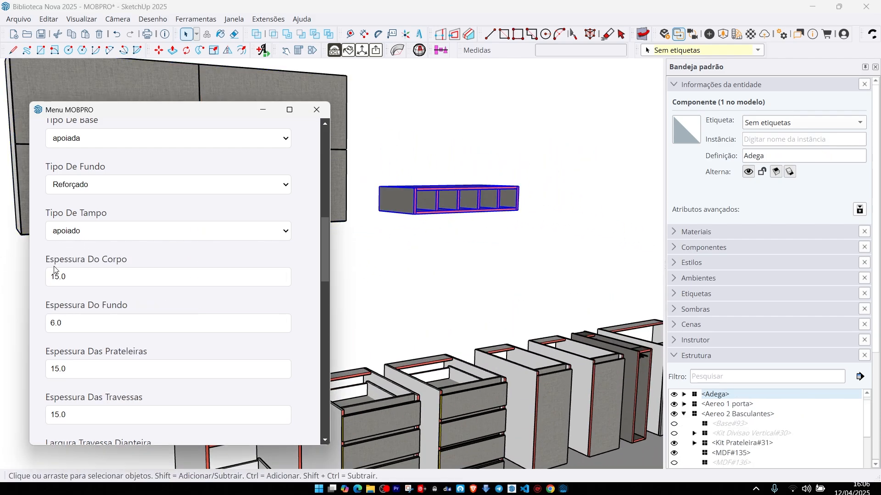
scroll(113, 229, "up", 5)
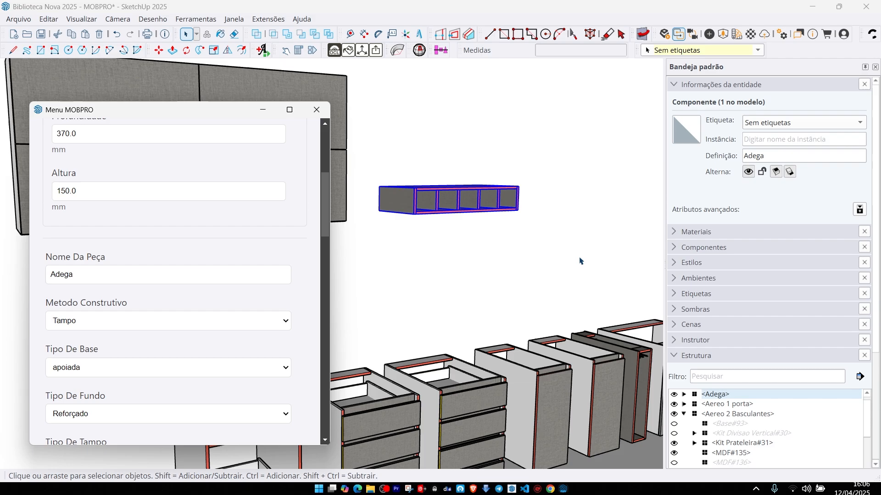
scroll(580, 259, "down", 2)
middle_click_drag(537, 222, 563, 203, "shift")
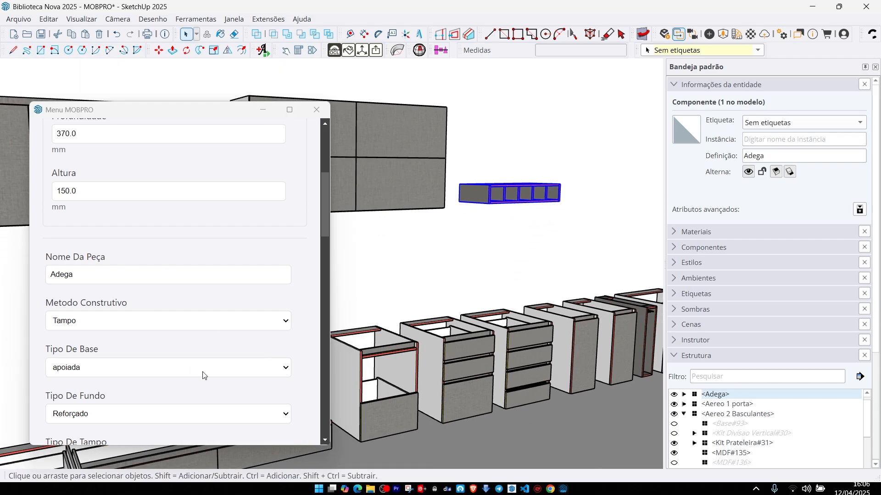
Step: Select the Gaveteiro 2 gavetas e 1 gavetão and Gaveteiro Gavetas Iguais drawer cabinets in turn and review their MOBPRO attributes
scroll(521, 311, "up", 4)
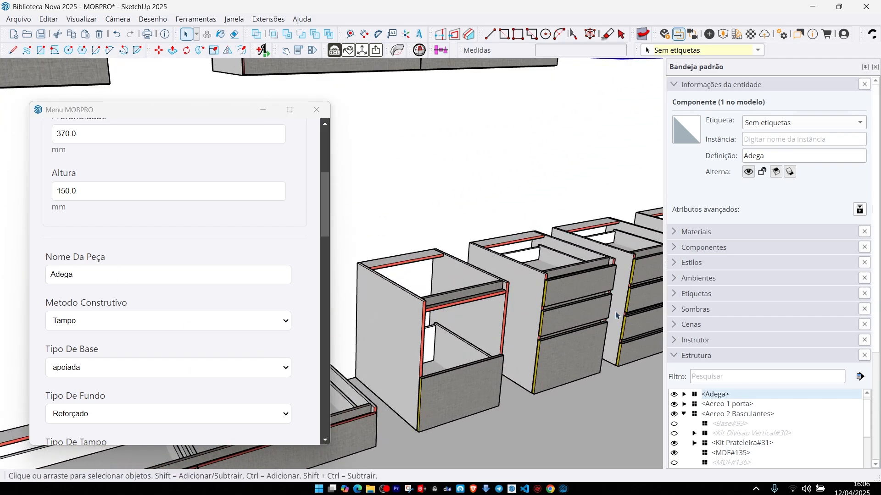
left_click(481, 301)
scroll(472, 303, "up", 3)
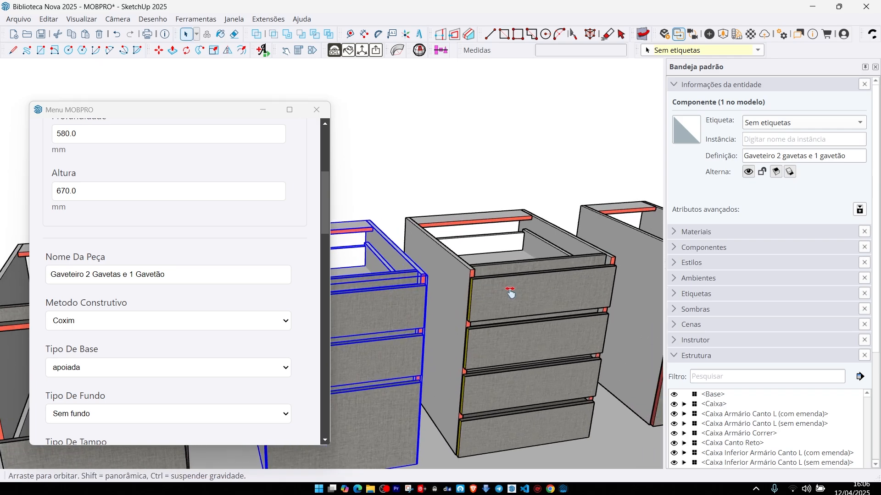
left_click(469, 304)
scroll(383, 329, "down", 2)
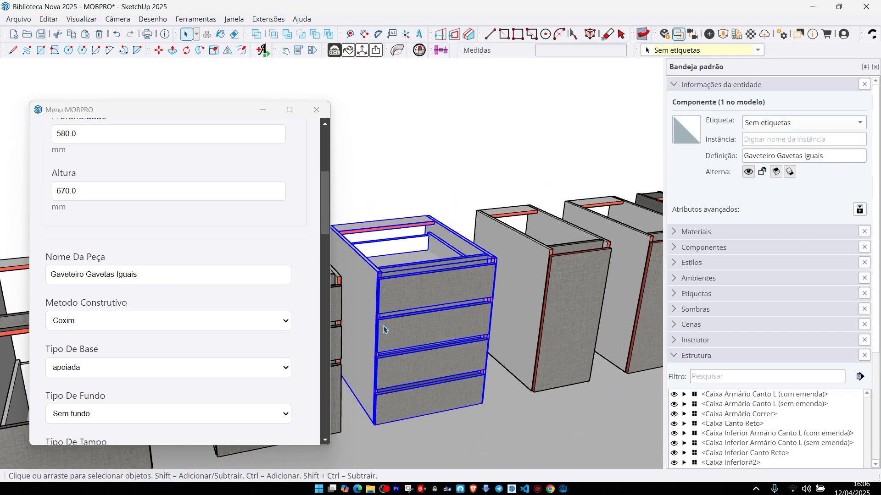
Step: Select the Porta condimento base cabinet beside the drawer units and set its Largura to 200 mm
scroll(412, 296, "up", 3)
middle_click_drag(472, 290, 419, 275)
left_click(432, 284)
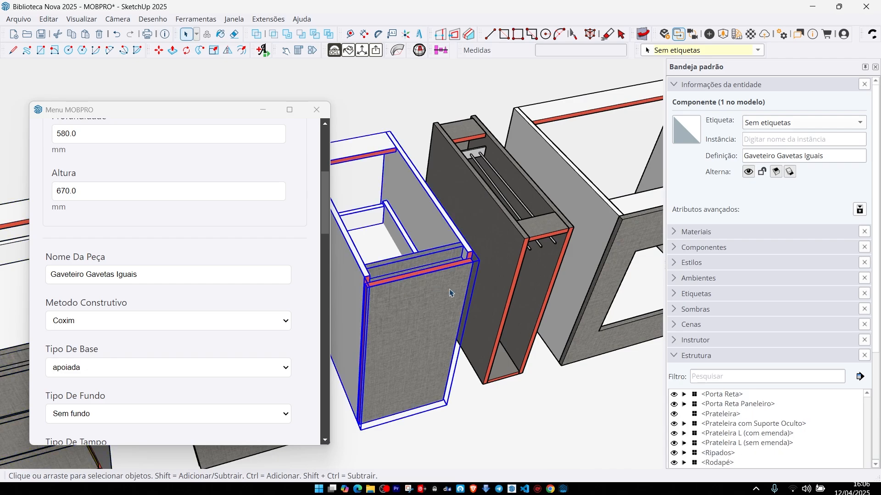
middle_click_drag(513, 295, 496, 271)
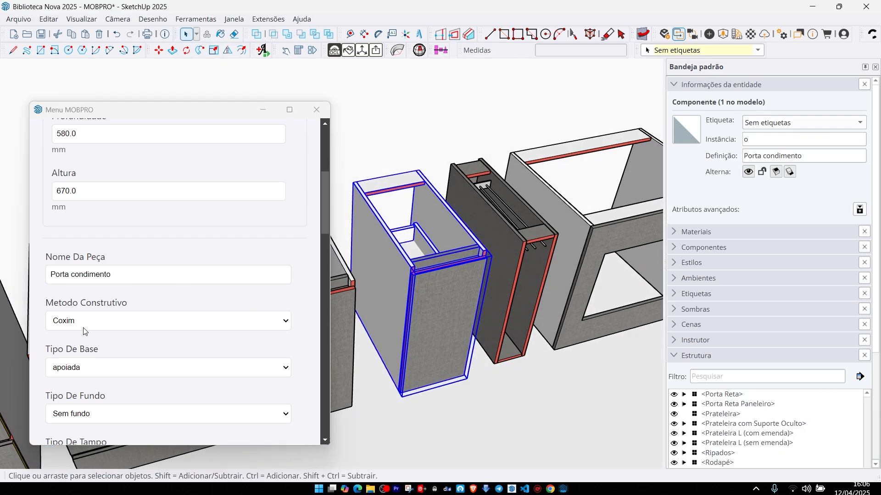
scroll(84, 332, "up", 4)
left_click_drag(80, 249, 51, 251)
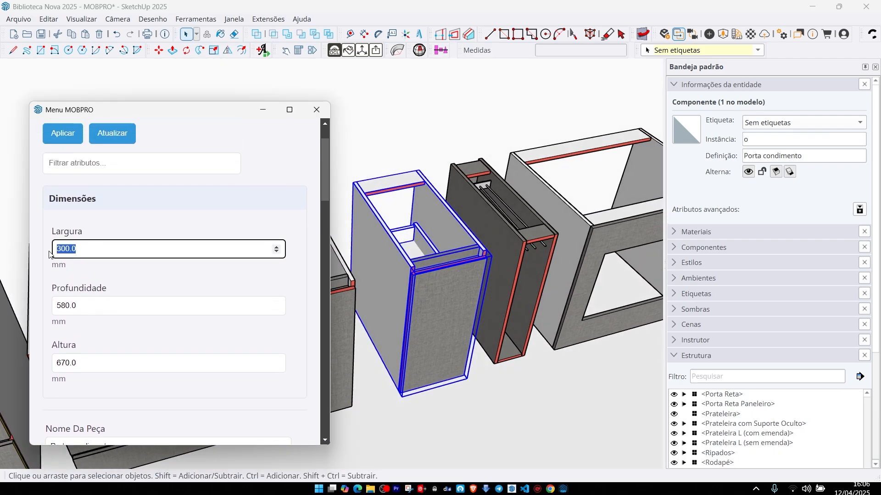
type("200")
key("Return")
Step: Select the Moldura 45 graus mitred frame against the wall and review its dimensions
middle_click_drag(458, 275, 521, 256)
left_click(464, 268)
left_click(458, 257)
scroll(459, 257, "down", 3)
left_click(447, 179)
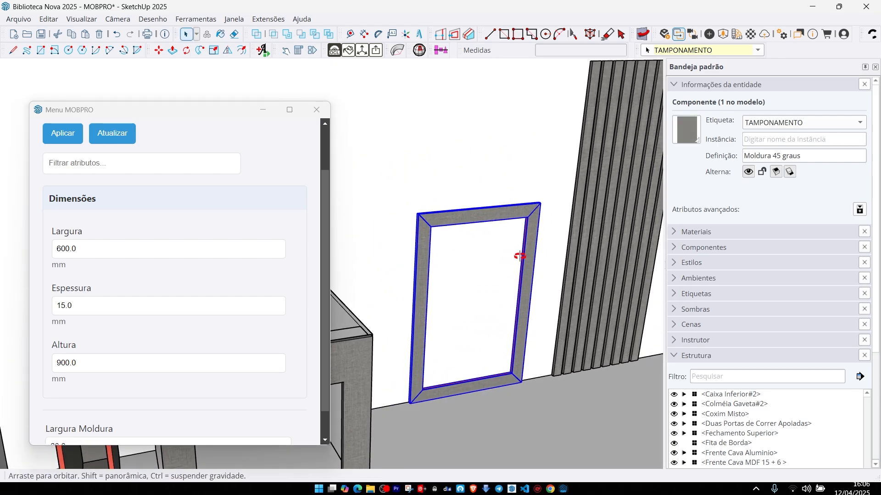
scroll(538, 198, "up", 3)
scroll(502, 247, "down", 3)
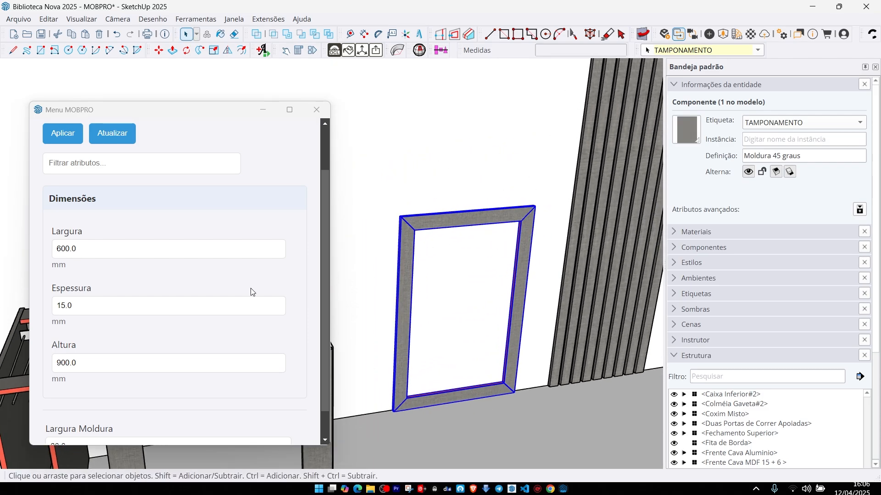
Step: Set the mitred frame's Largura to 700 mm
left_click(37, 256)
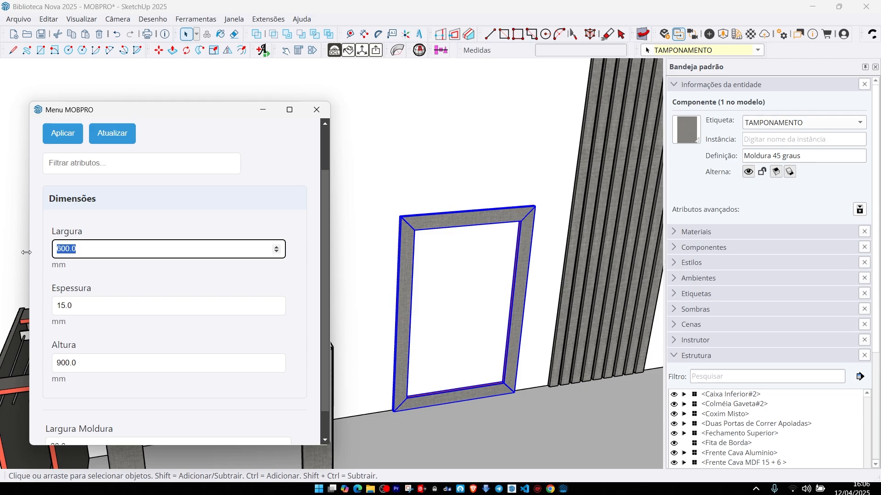
type("700")
key("Return")
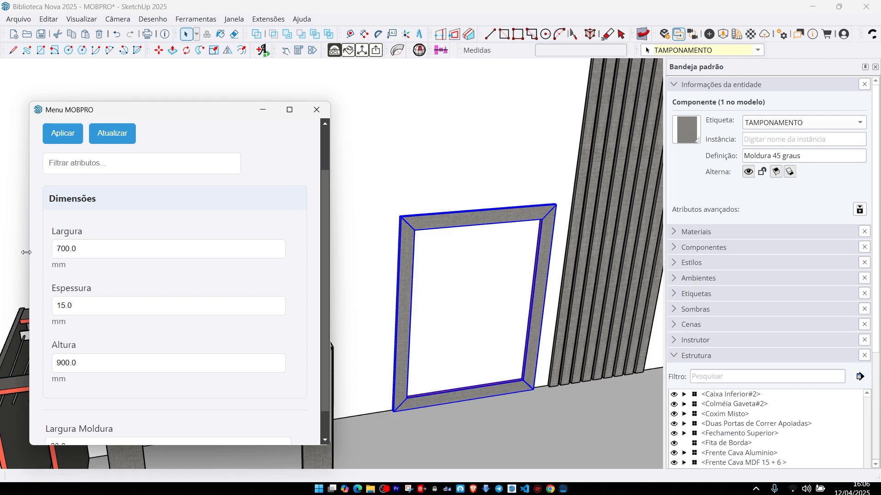
Step: Set the mitred frame's Largura to 550 mm
left_click(105, 247)
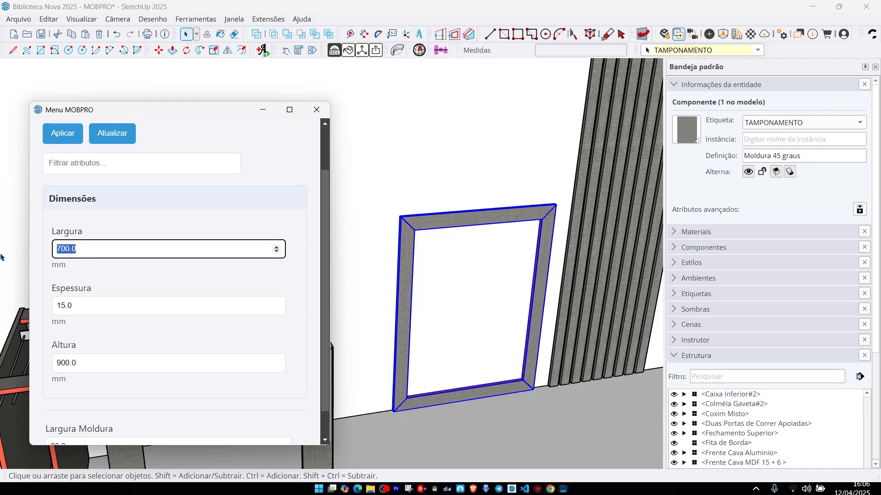
type("550")
key("Return")
Step: Set the mitred frame's Espessura to 30 mm
left_click(69, 306)
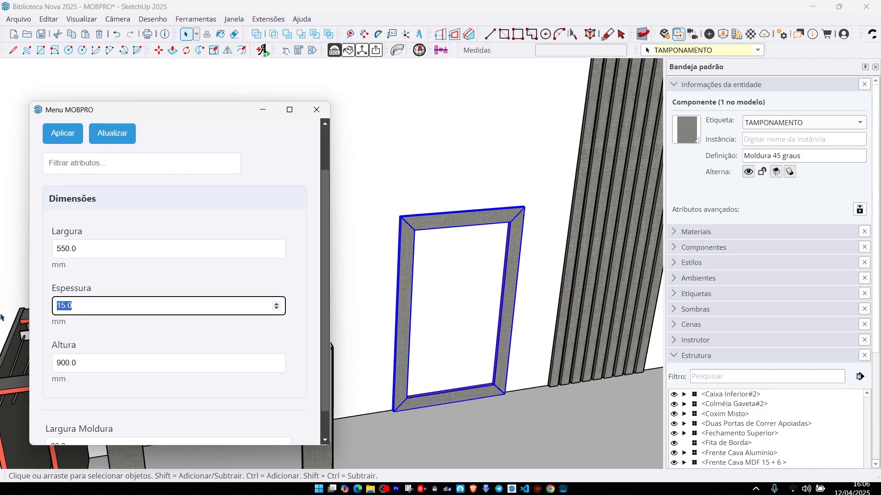
type("30")
key("Return")
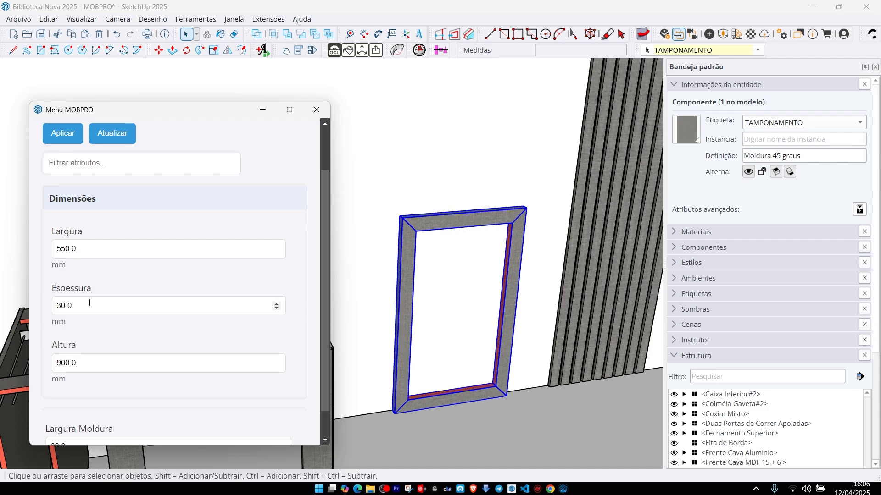
Step: Set the mitred frame's Espessura back to 15 mm
left_click(69, 306)
type("45")
key("BackSpace")
key("BackSpace")
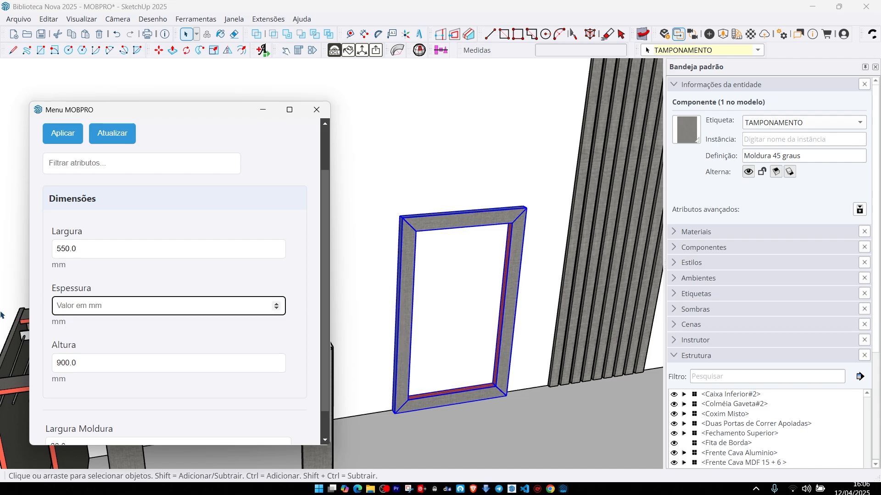
type("15")
key("Return")
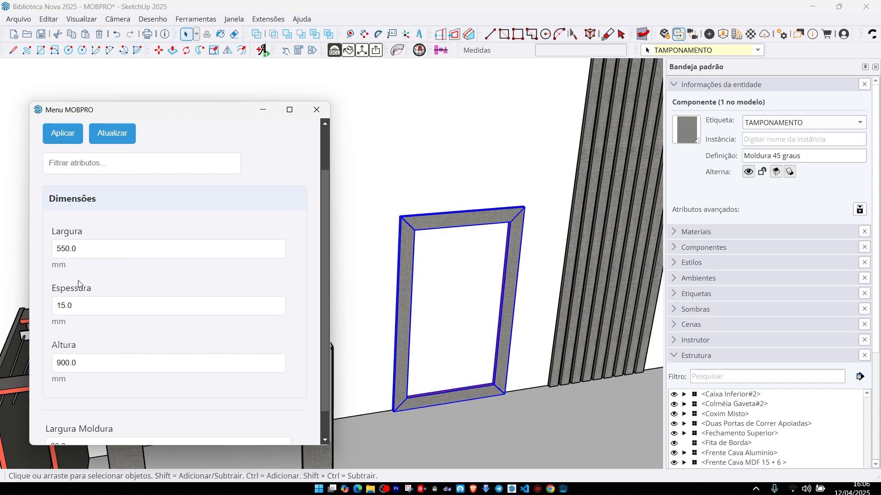
Step: Set the mitred frame's Altura to 1100 mm
left_click(99, 370)
type("11")
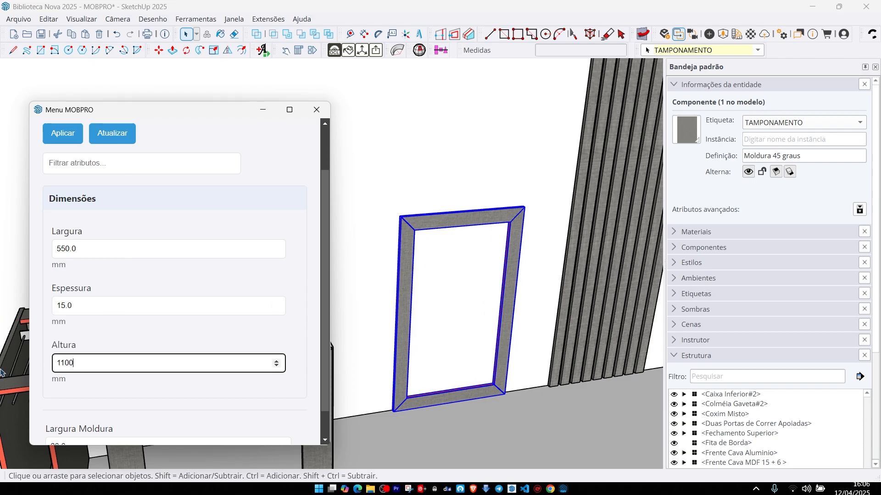
type("00")
key("Return")
Step: Select the Ripados slatted panel next to the mitred frame and set its Largura to 700 mm
scroll(422, 379, "down", 3)
left_click(532, 292)
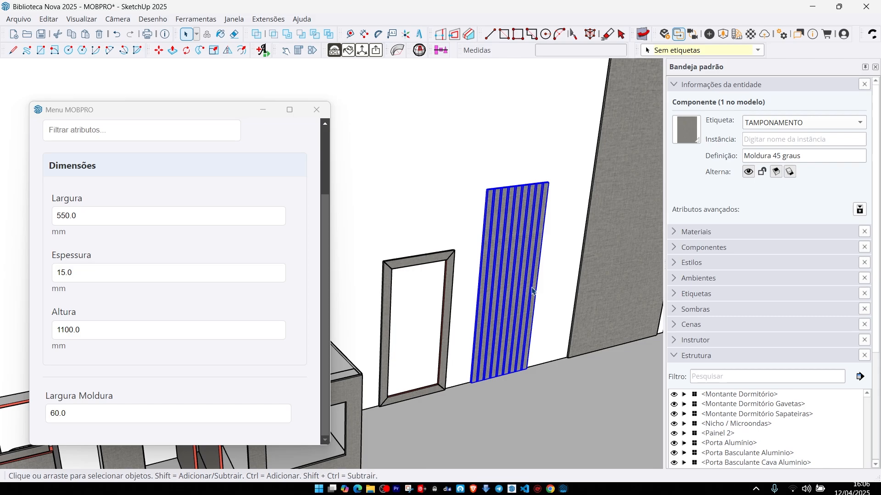
scroll(532, 291, "up", 2)
middle_click_drag(532, 292, 488, 288)
scroll(488, 287, "down", 1)
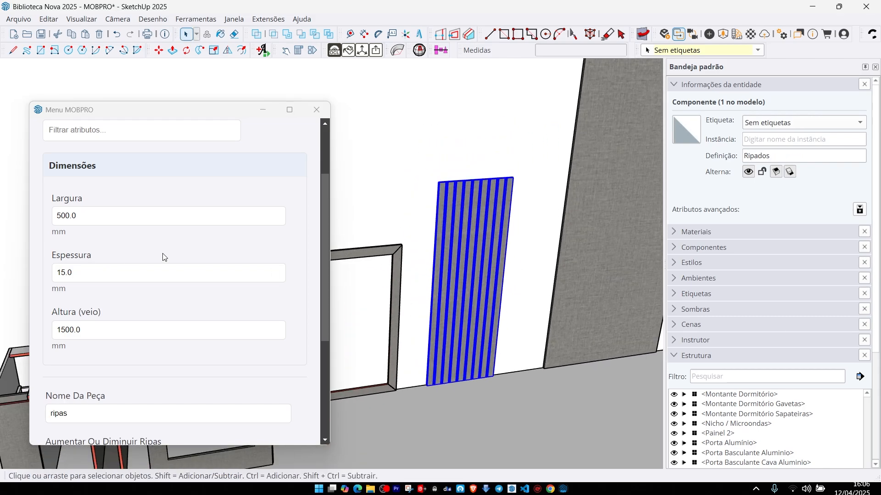
scroll(162, 257, "up", 2)
left_click_drag(87, 307, 14, 309)
type("7")
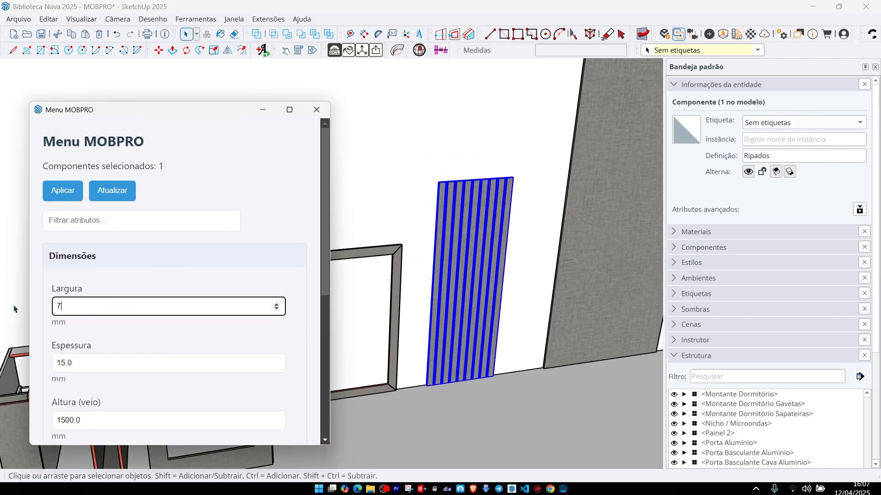
type("00")
key("Return")
Step: Review the slatted panel's attributes for adding or removing slats, slat width, gap width and first slat position
middle_click_drag(499, 241, 460, 259)
scroll(118, 334, "down", 3)
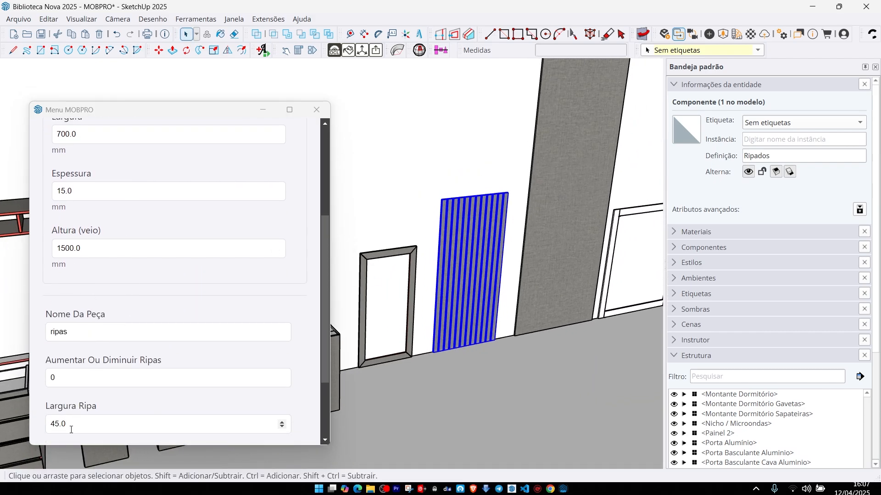
scroll(101, 361, "down", 3)
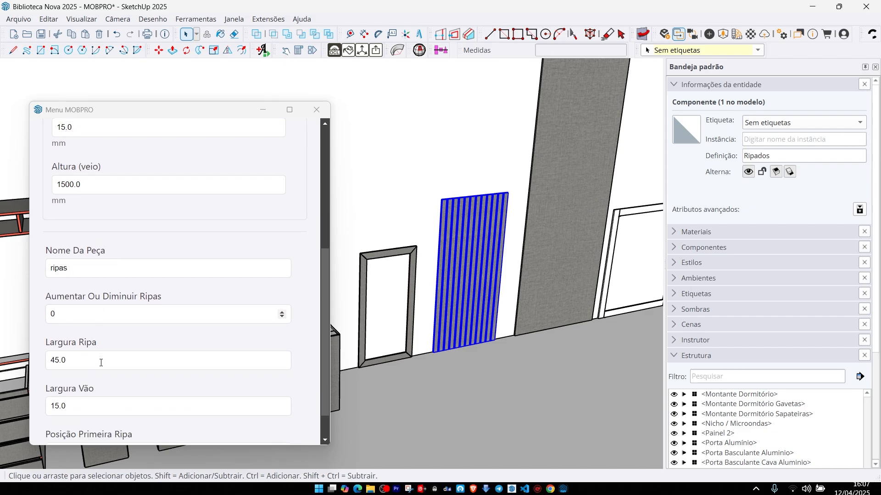
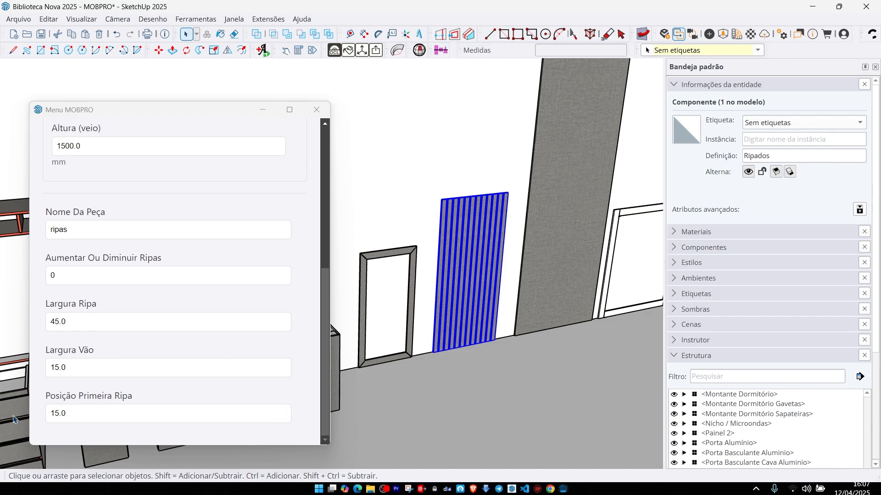
Step: Select the tall Painel 2 panel beside the slats and review its dimensions and quantity of pieces across the width
middle_click_drag(550, 321, 428, 321)
left_click(493, 256)
scroll(493, 255, "down", 1)
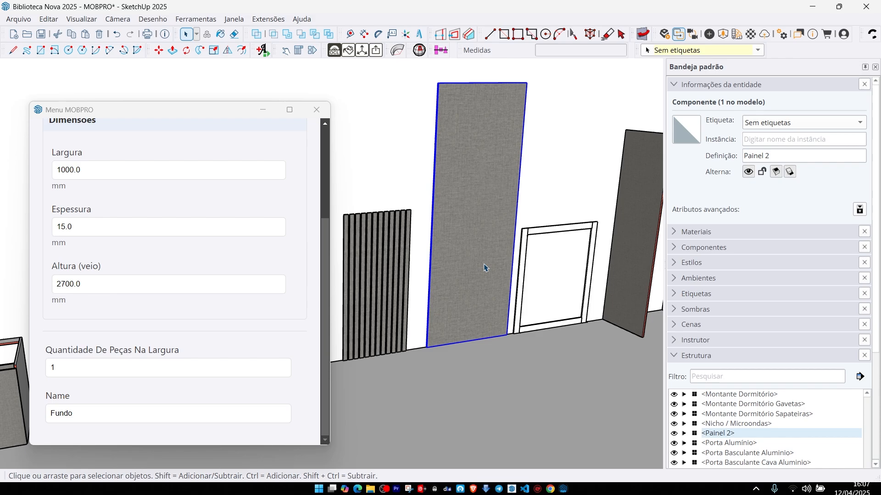
scroll(463, 276, "up", 3)
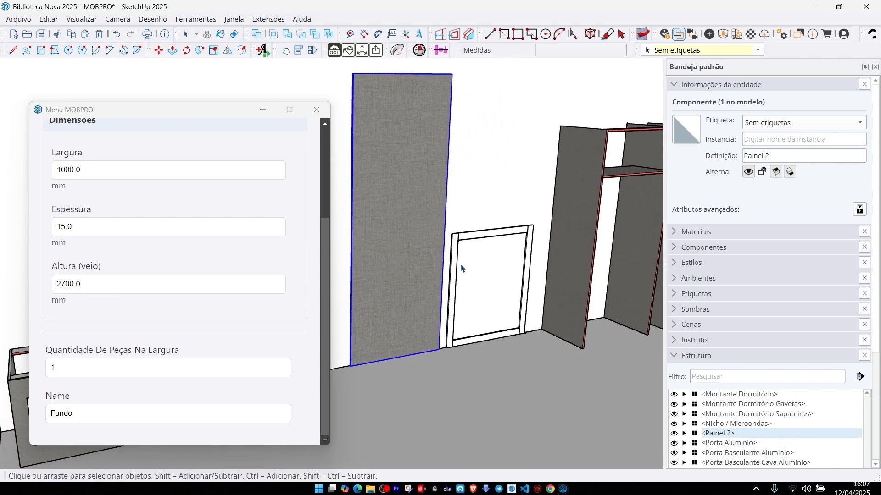
Step: Select the Moldura frame beside the tall panel and review its layer, frame width and side-hiding attributes
left_click(484, 225)
scroll(495, 304, "up", 1)
middle_click_drag(496, 304, 492, 304)
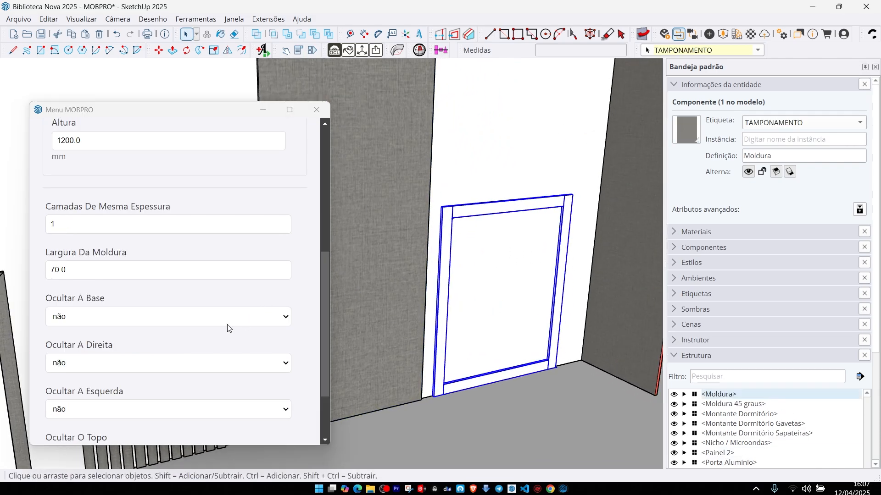
scroll(226, 330, "up", 2)
scroll(225, 330, "down", 3)
Step: Set Ocultar A Base of the Moldura frame to sim
left_click(72, 321)
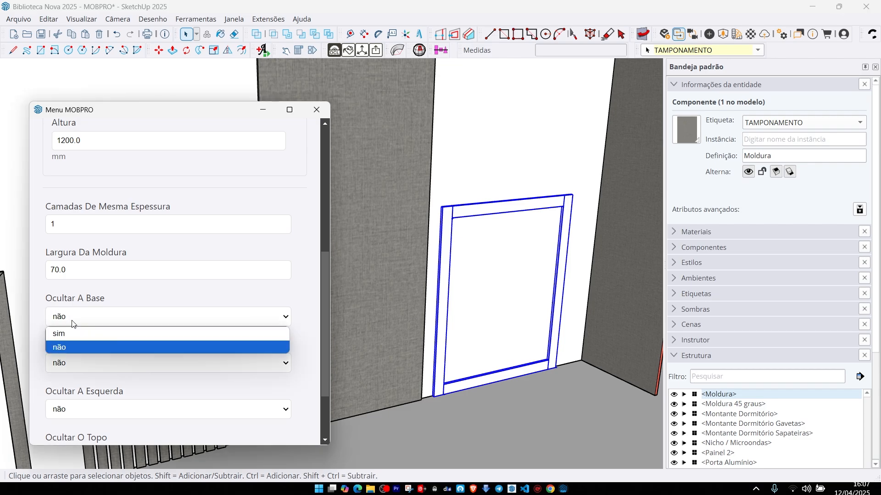
left_click(72, 334)
left_click(96, 269)
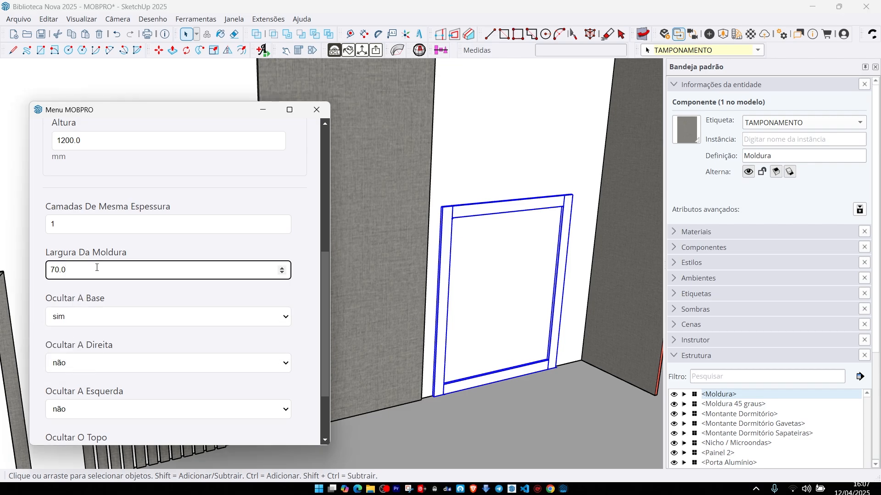
Step: Set the Moldura frame's Ocultar A Base back to não and its Ocultar A Direita to sim
left_click(94, 323)
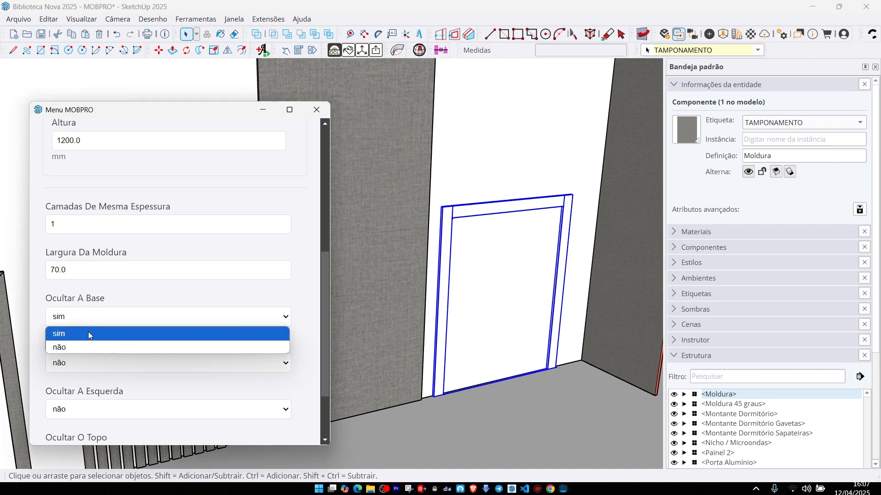
left_click(79, 347)
left_click(67, 369)
left_click(72, 380)
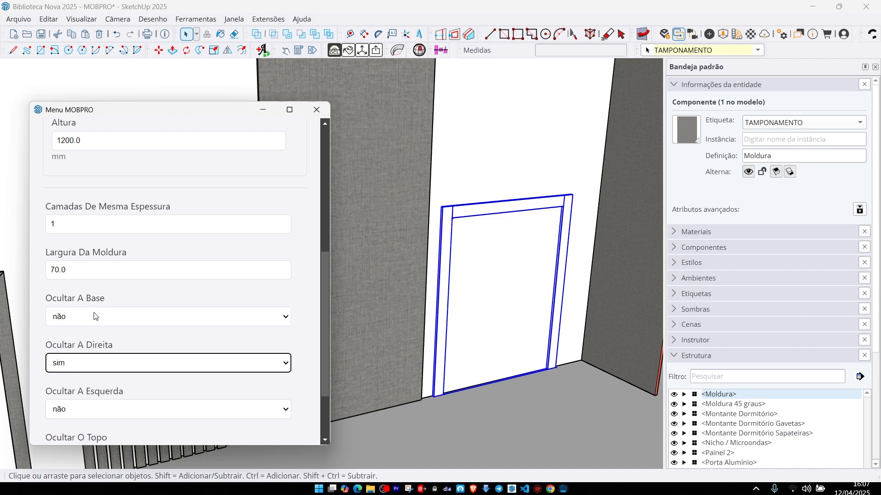
left_click(101, 265)
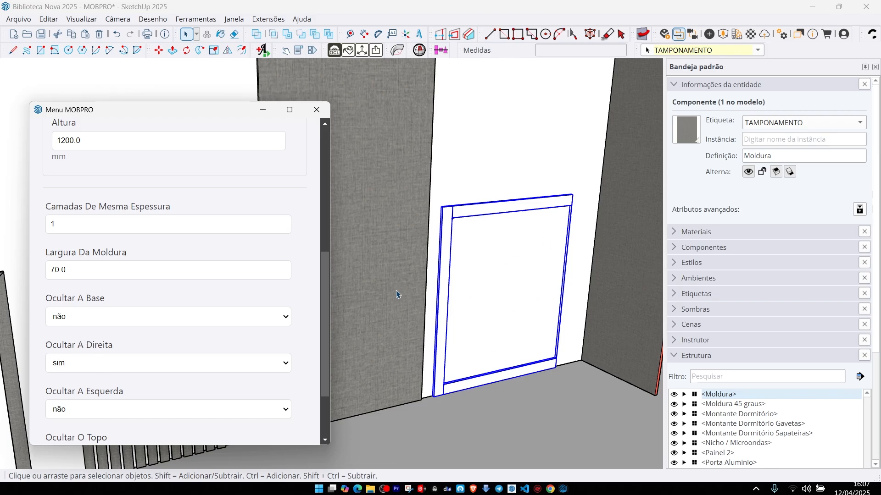
Step: Set Camadas De Mesma Espessura of the Moldura frame to 2
scroll(55, 257, "up", 2)
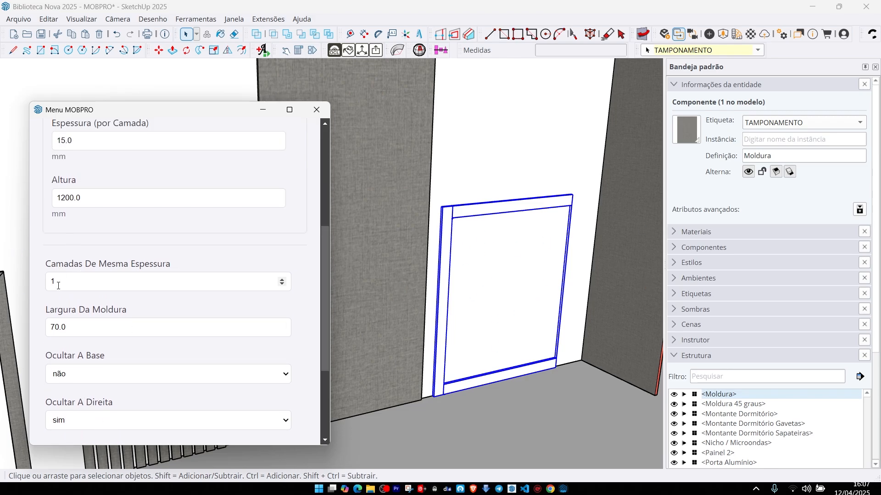
double_click(56, 284)
type("2")
left_click(33, 297)
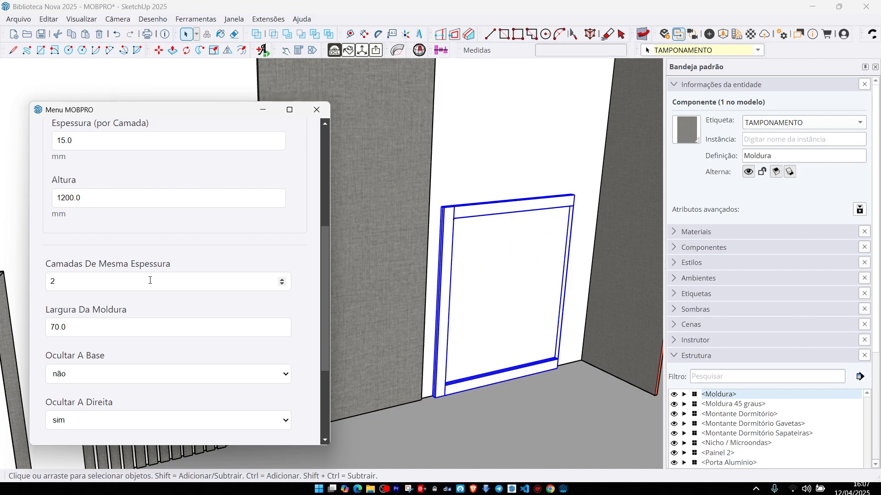
Step: Keep the Moldura frame's Ocultar A Base at não and set its Ocultar A Direita back to não
left_click(77, 379)
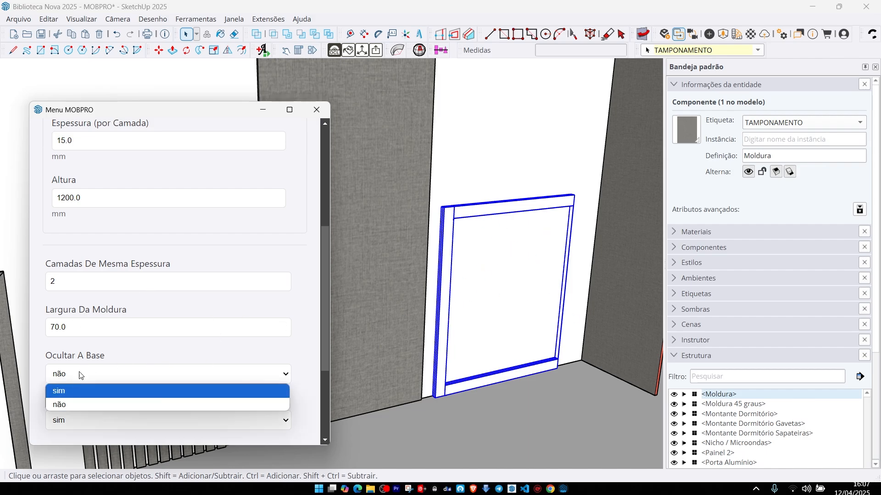
left_click(65, 404)
left_click(66, 423)
left_click(62, 451)
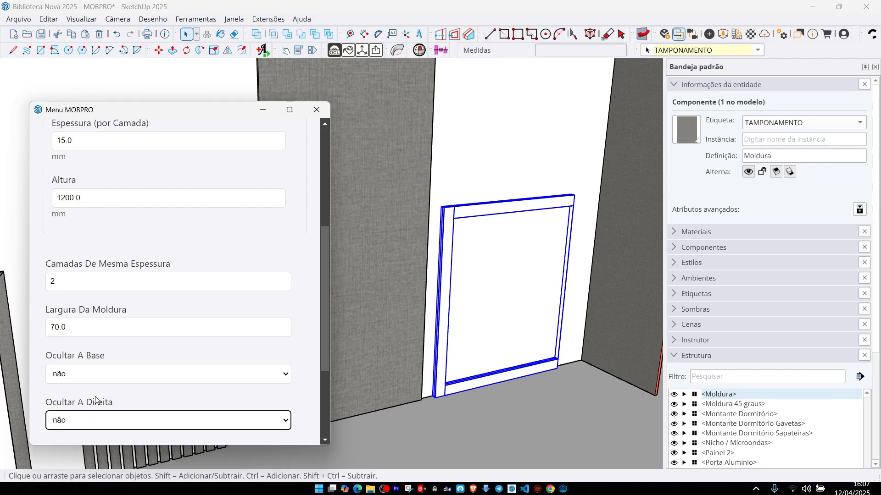
scroll(571, 337, "down", 3)
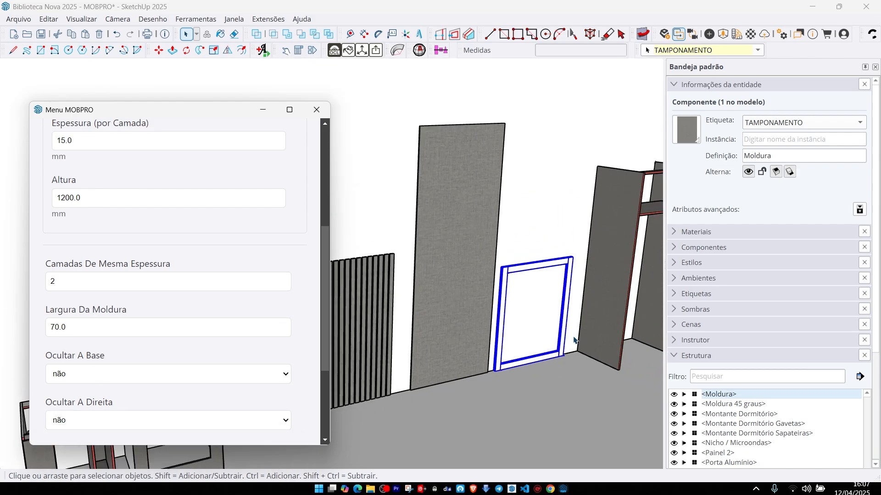
Step: Select the Armário Geladeira cabinet and examine its attributes, including the Remover Lateral options and Vão Interno
middle_click_drag(527, 271, 456, 243, "shift")
middle_click_drag(551, 236, 448, 243, "shift")
scroll(523, 209, "up", 1)
middle_click_drag(518, 243, 463, 239)
left_click(565, 206)
left_click(535, 207)
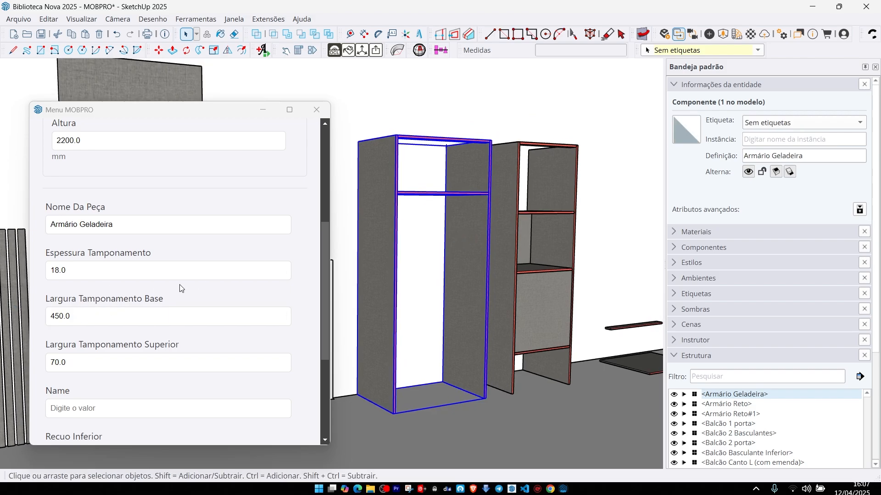
middle_click_drag(423, 242, 448, 207)
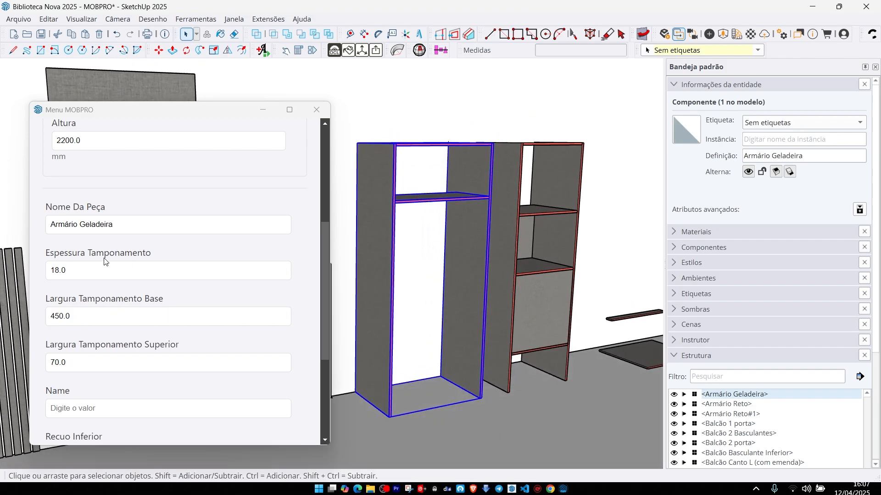
scroll(130, 377, "down", 4)
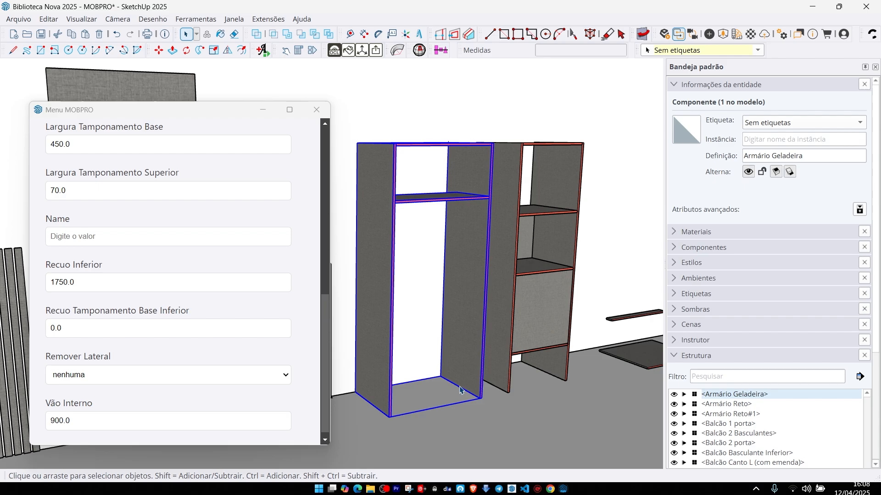
left_click(135, 376)
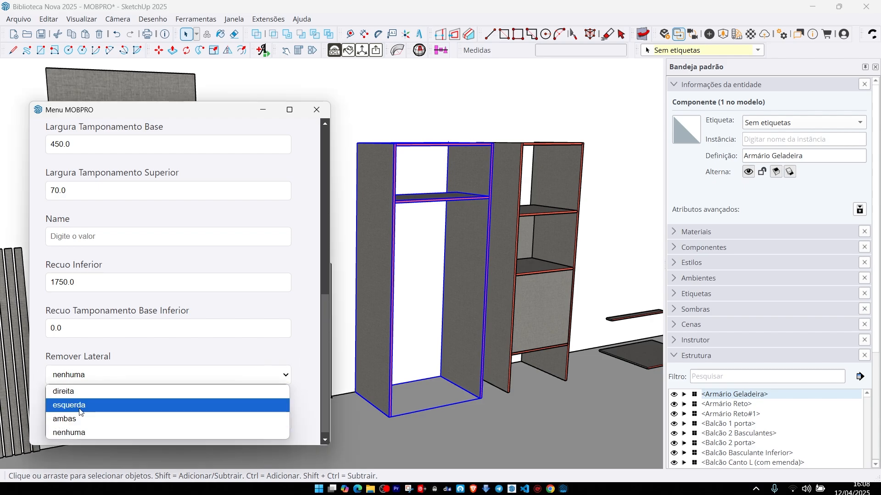
middle_click_drag(414, 303, 413, 276)
scroll(415, 277, "down", 2)
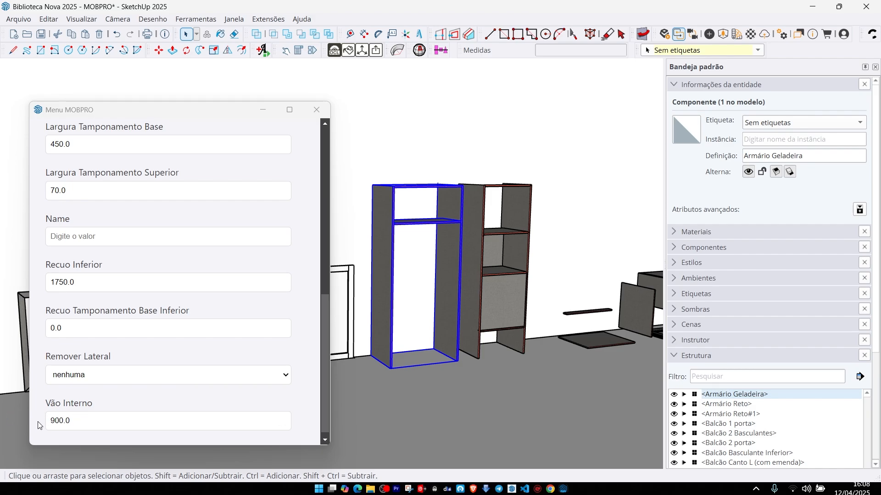
scroll(460, 243, "up", 1)
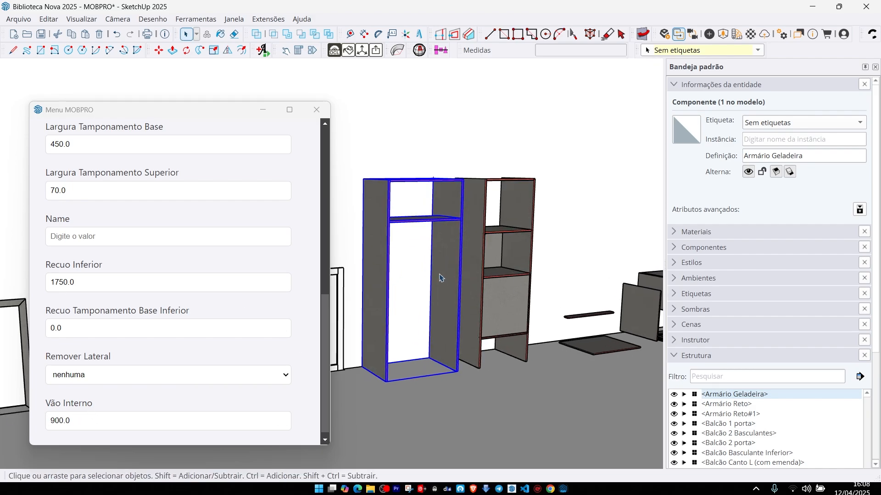
Step: Select the Torre cabinet and keep its Posição Painel Superior at fundo
scroll(439, 277, "up", 3)
left_click(452, 280)
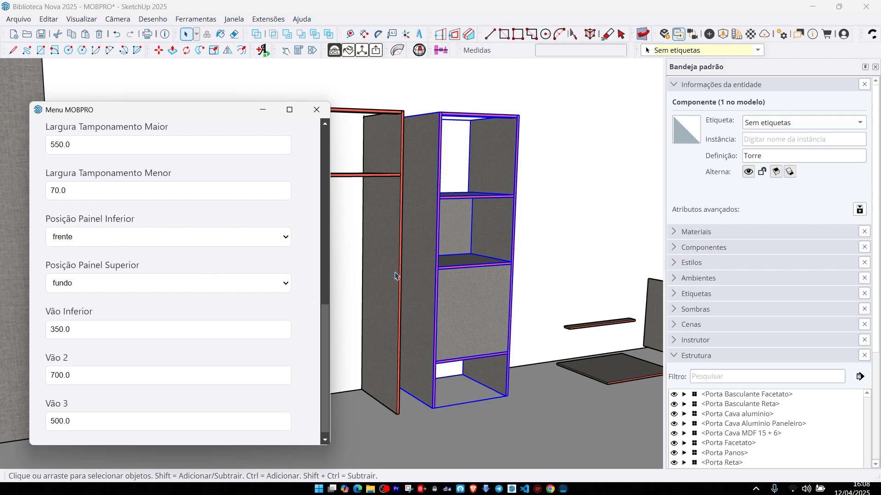
scroll(505, 230, "up", 2)
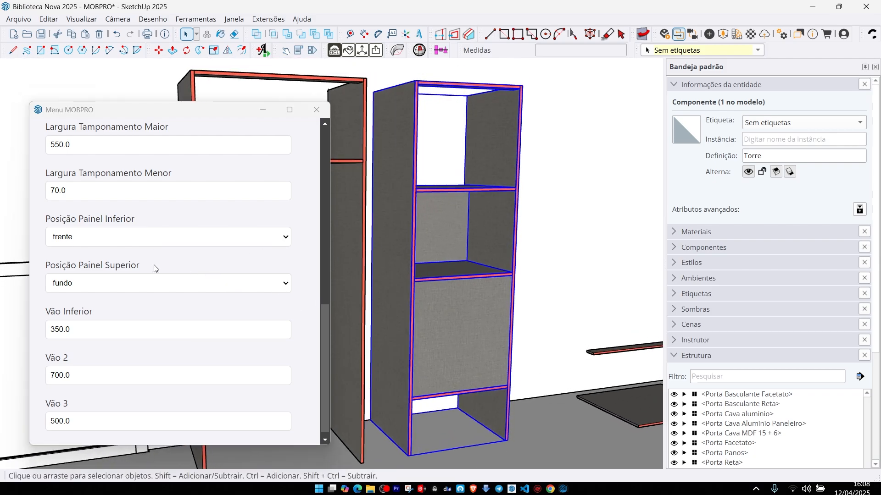
left_click(78, 287)
left_click(74, 312)
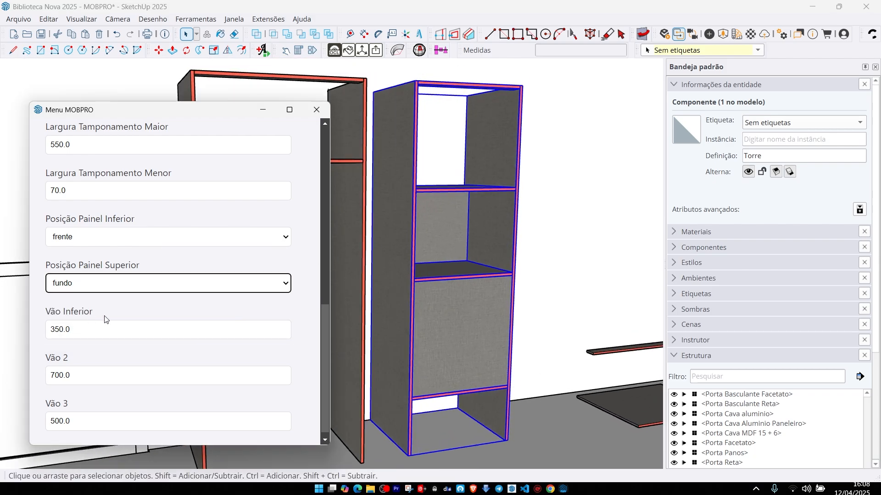
left_click(94, 328)
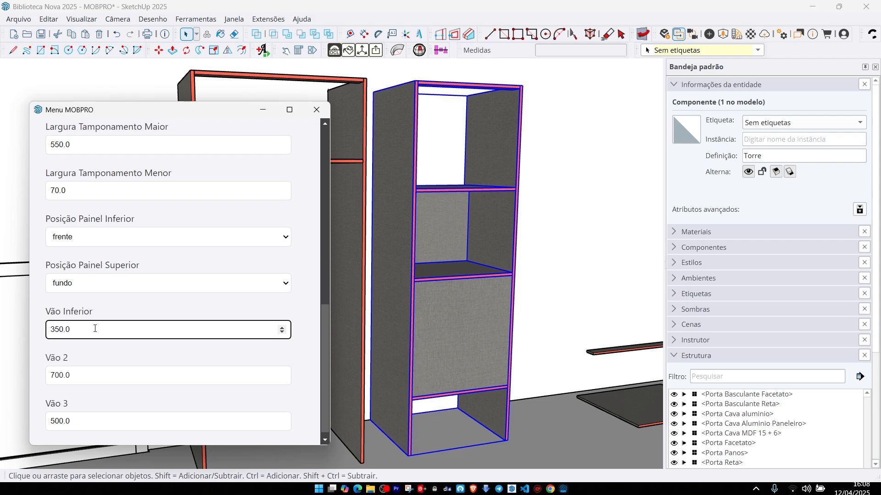
Step: Set Posição Painel Superior of the Torre cabinet to frente
left_click(106, 287)
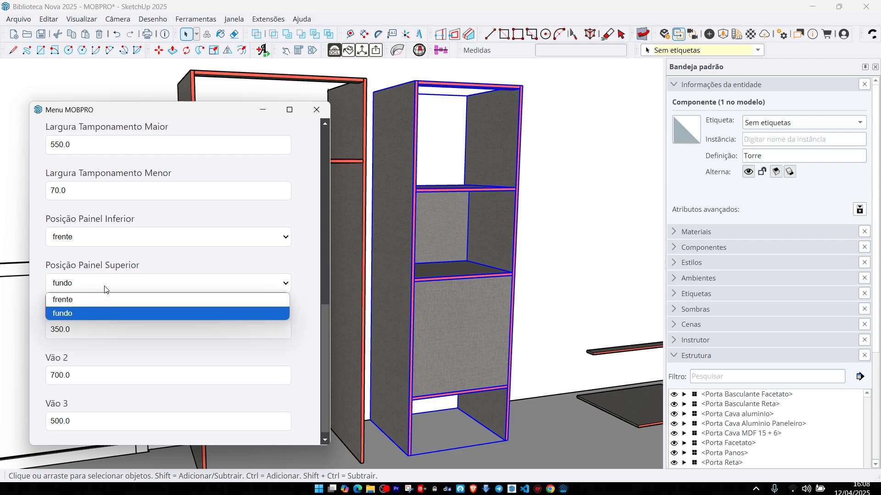
left_click(82, 299)
left_click(97, 331)
key("Return")
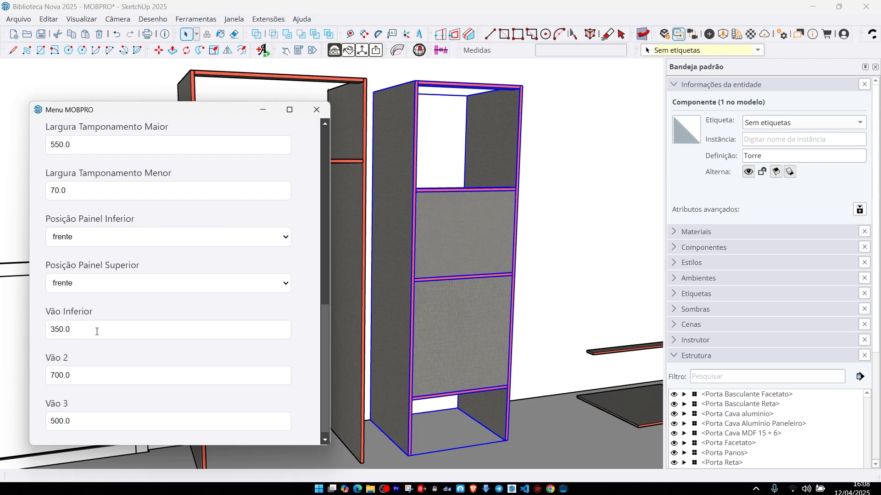
Step: Set Posição Painel Superior of the Torre cabinet back to fundo
left_click(103, 286)
left_click(78, 313)
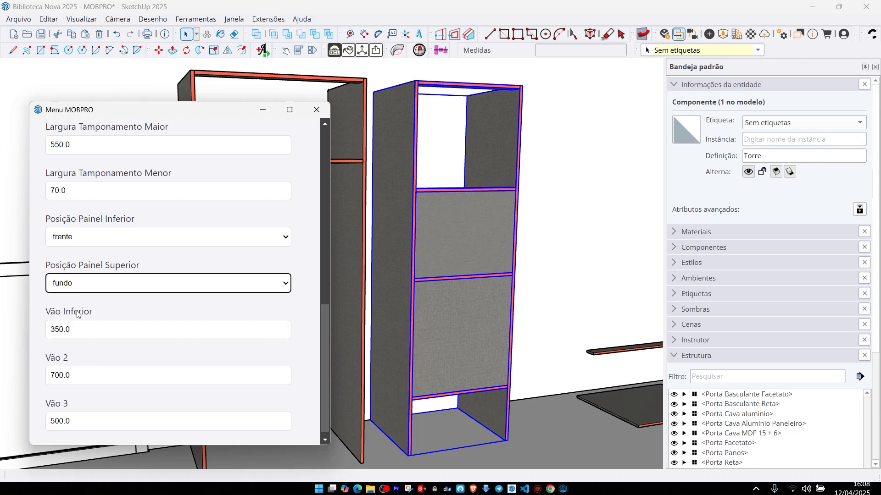
left_click(90, 327)
key("Return")
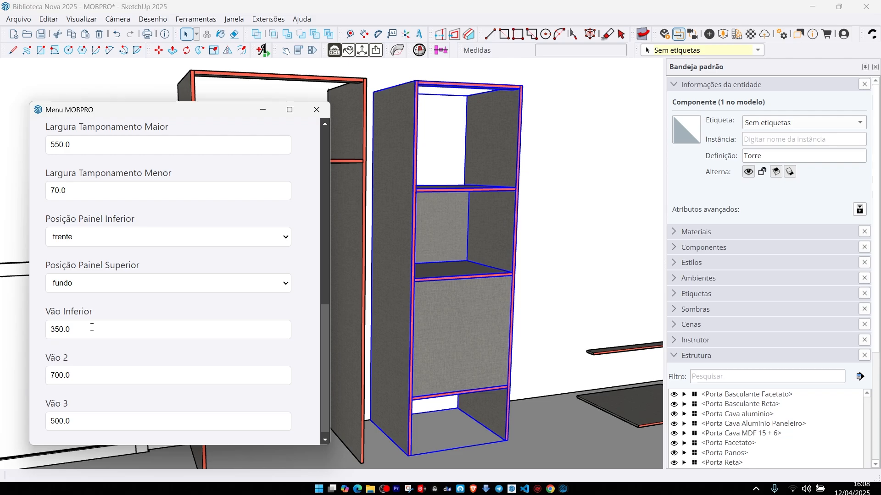
Step: Set Posição Painel Inferior of the Torre cabinet to fundo
left_click(93, 248)
left_click(94, 264)
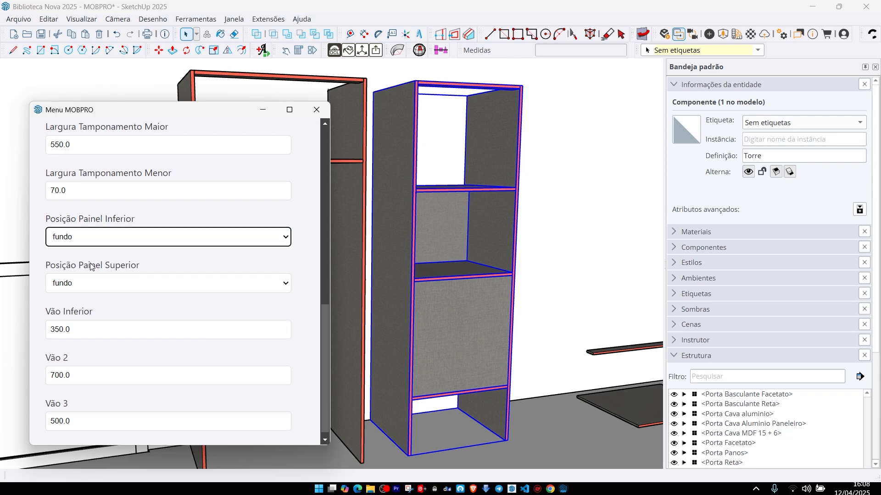
left_click(90, 186)
key("Return")
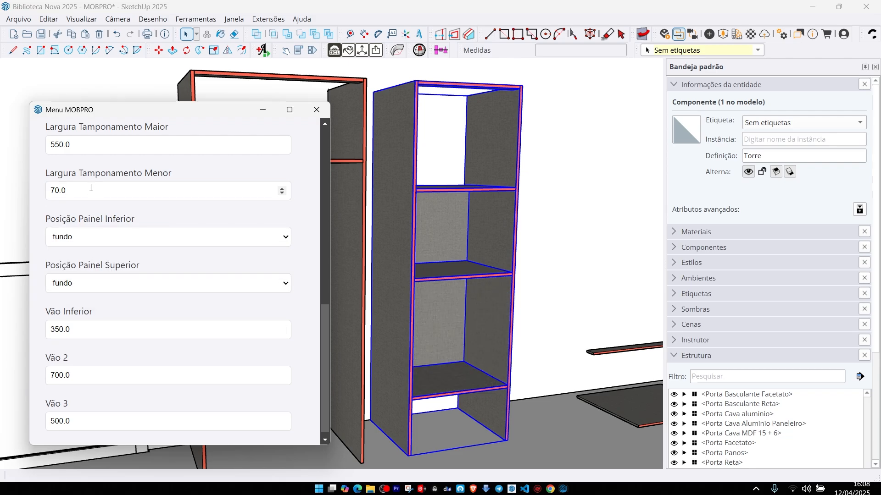
Step: Set Posição Painel Inferior of the Torre cabinet back to frente
left_click(71, 241)
left_click(72, 256)
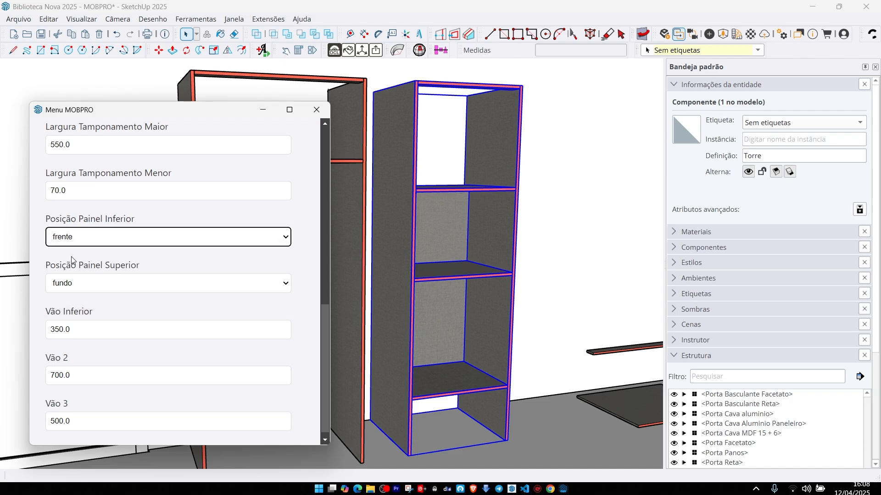
left_click(88, 330)
key("Return")
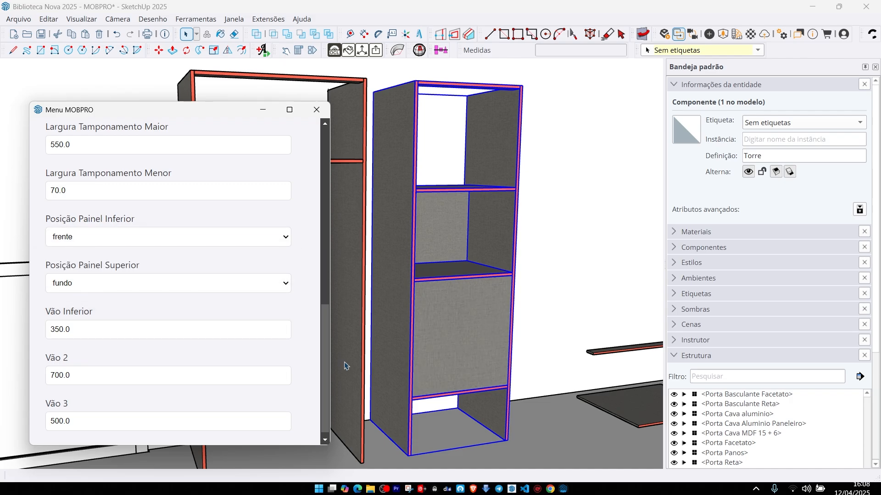
Step: Select the Tamponamento Horizontal panel and the Tamponamento Vertical panel in turn to view their attributes
middle_click_drag(556, 302, 466, 273)
scroll(473, 258, "down", 3)
left_click(455, 326)
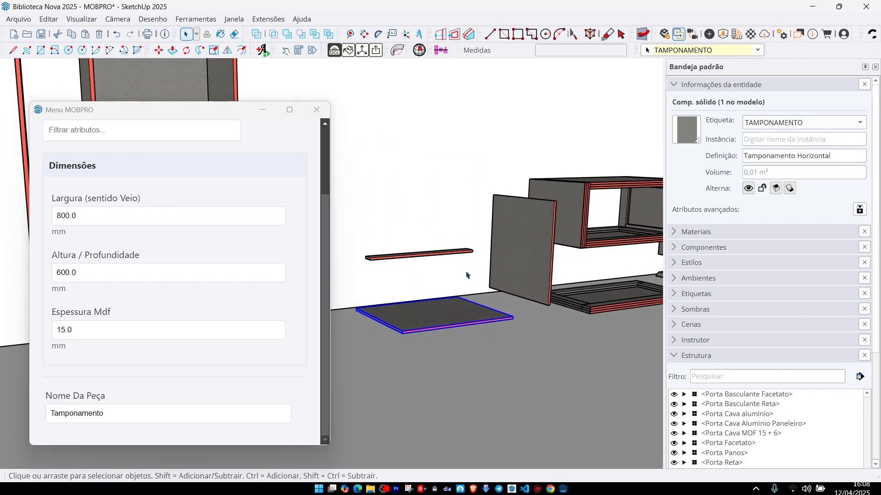
left_click(503, 248)
Step: Select the Tamponamento Engrossado panel below the thick-walled niche and examine its layered construction from several angles
middle_click_drag(595, 258, 486, 285, "shift")
scroll(487, 286, "up", 2)
left_click(534, 306)
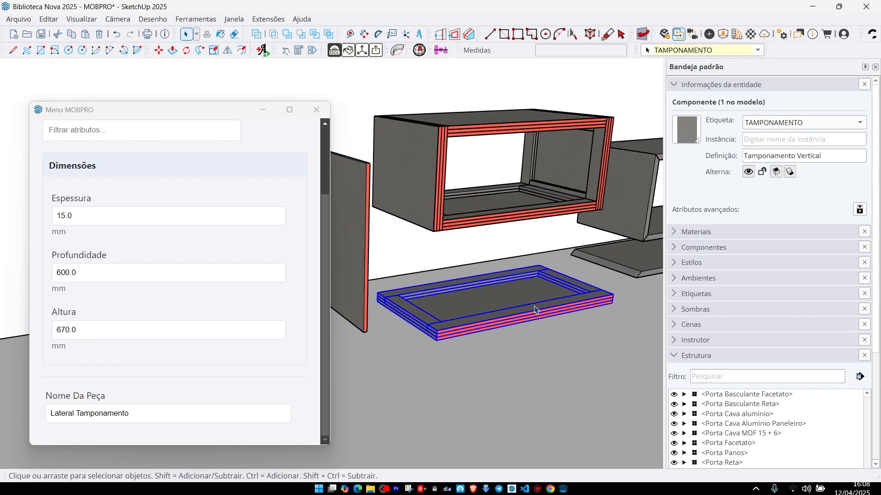
middle_click_drag(534, 310, 536, 285)
scroll(537, 285, "up", 3)
scroll(605, 285, "down", 2)
middle_click_drag(605, 285, 443, 313)
scroll(552, 301, "up", 2)
scroll(514, 301, "down", 3)
Step: Open the Ruby console, place it clear of the model, and clear its output
left_click(268, 18)
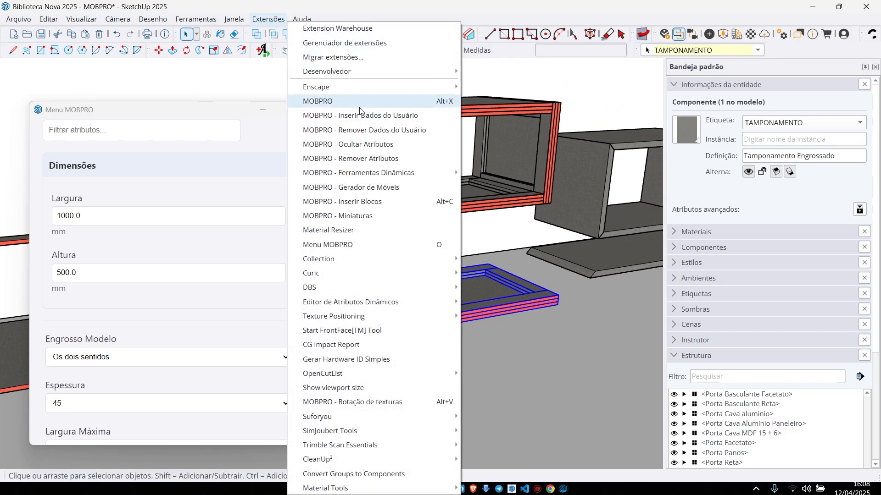
mouse_move(390, 71)
left_click(487, 84)
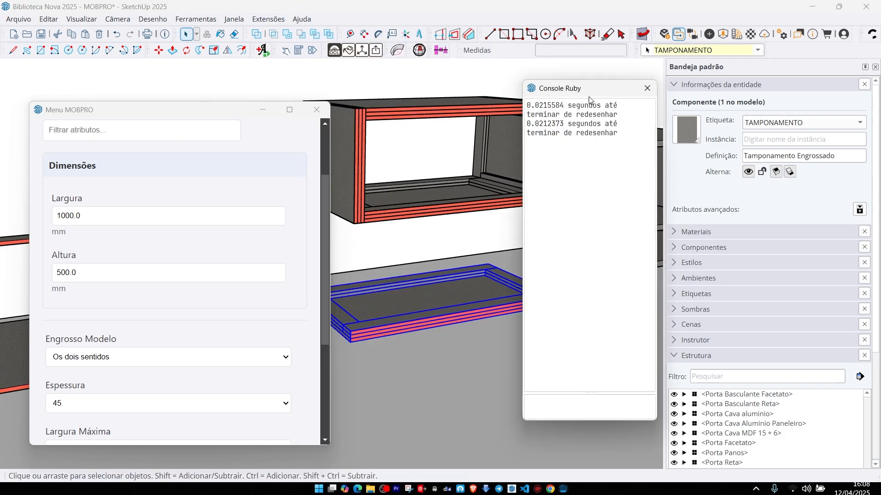
left_click_drag(588, 94, 698, 99)
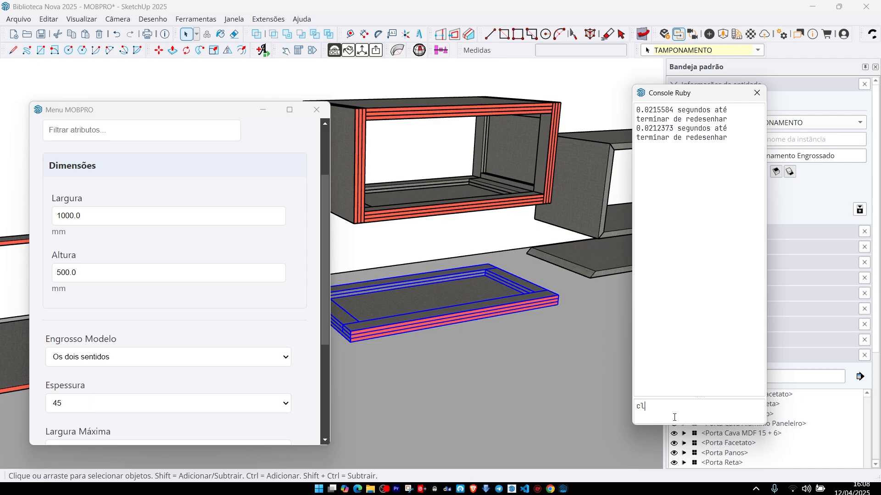
type("cl")
key("Return")
Step: Narrow the Menu MOBPRO window and set the Tamponamento Engrossado's Largura to 1500 mm
left_click(424, 322)
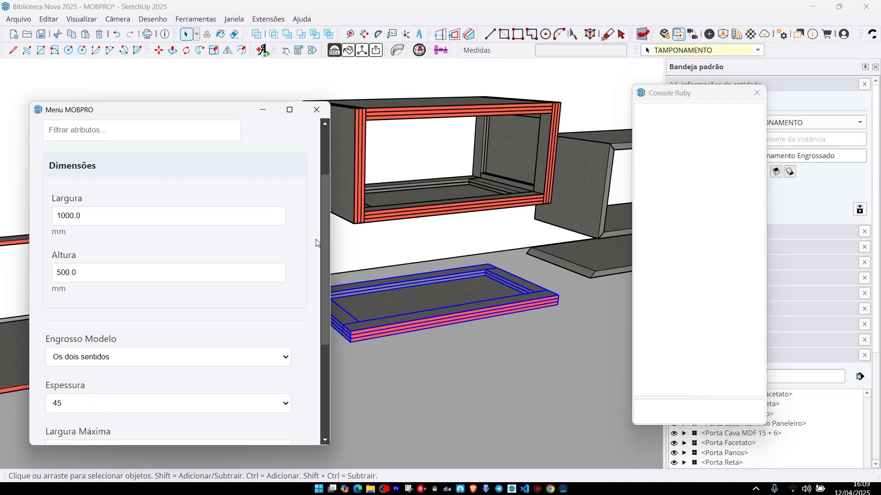
left_click_drag(329, 237, 228, 239)
double_click(104, 221)
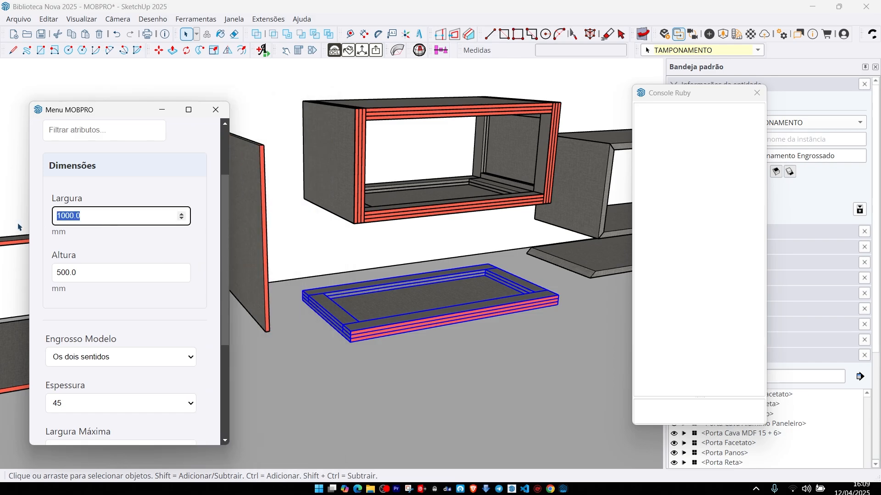
type("1")
key("Return")
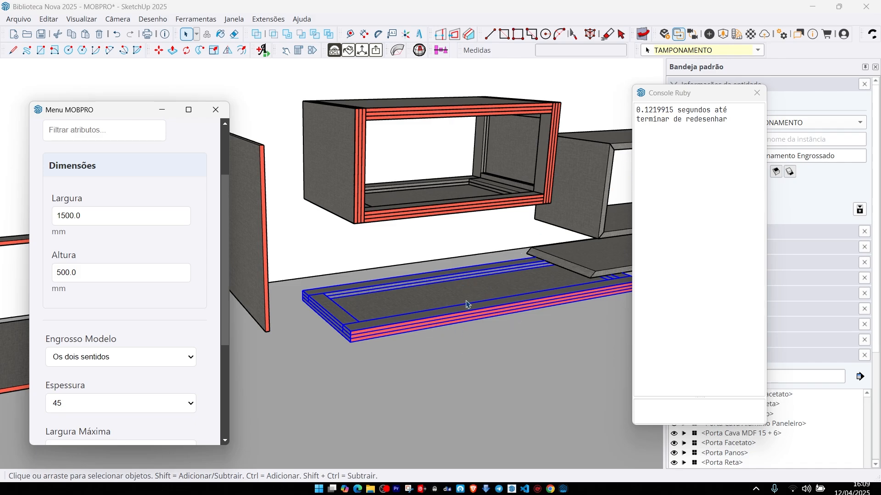
Step: Set Espessura of the Tamponamento Engrossado to 30, keeping Engrosso Modelo at Os dois sentidos
mouse_move(417, 302)
middle_mouse_down()
mouse_move(433, 297)
mouse_move(422, 312)
middle_mouse_up()
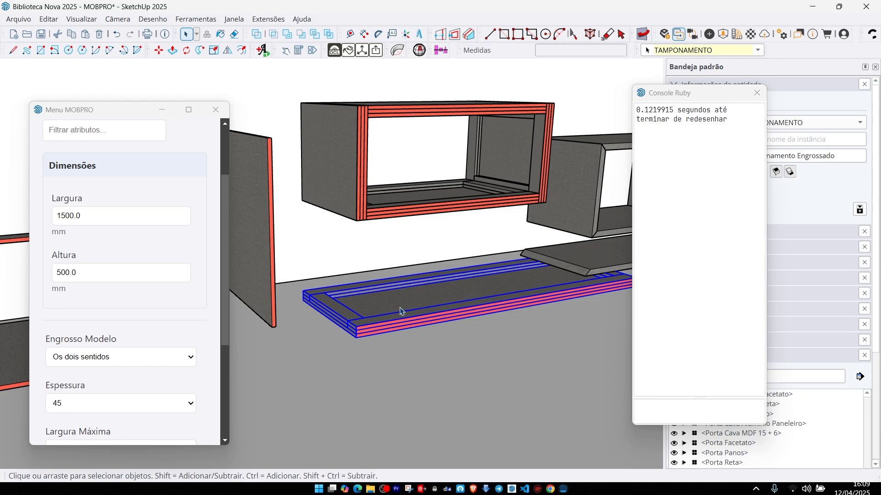
left_click(92, 409)
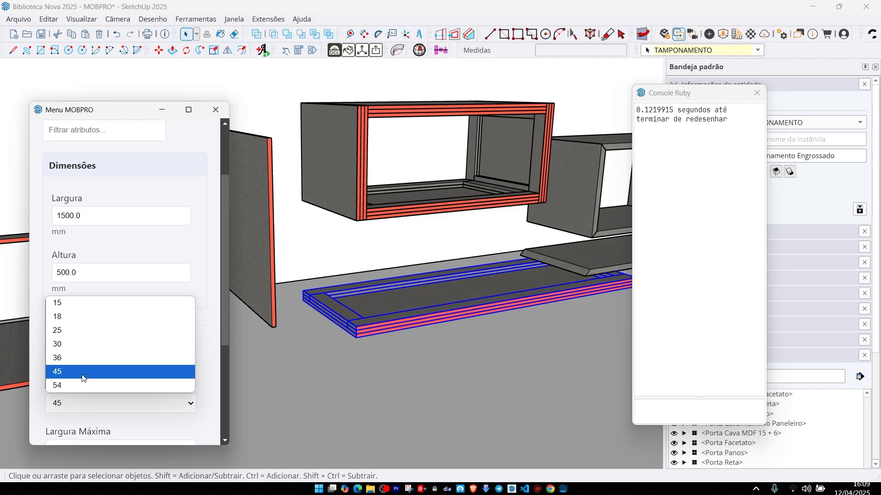
left_click(74, 346)
left_click(70, 406)
left_click(67, 356)
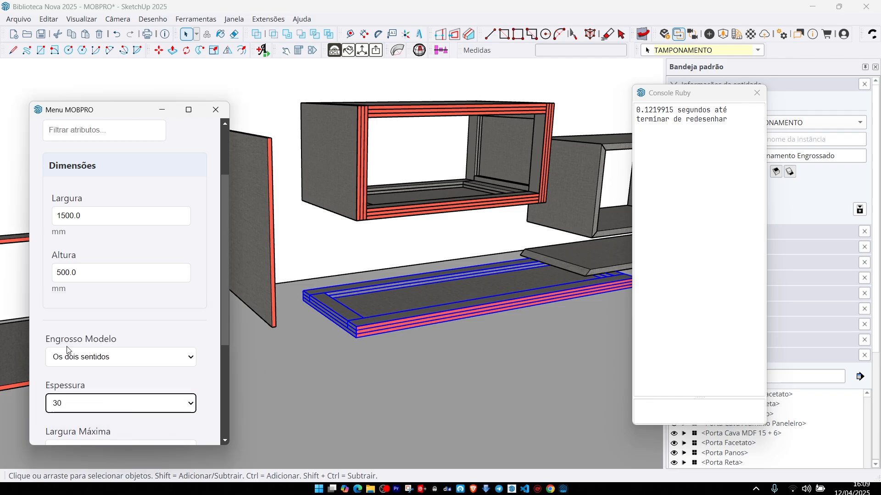
left_click(103, 265)
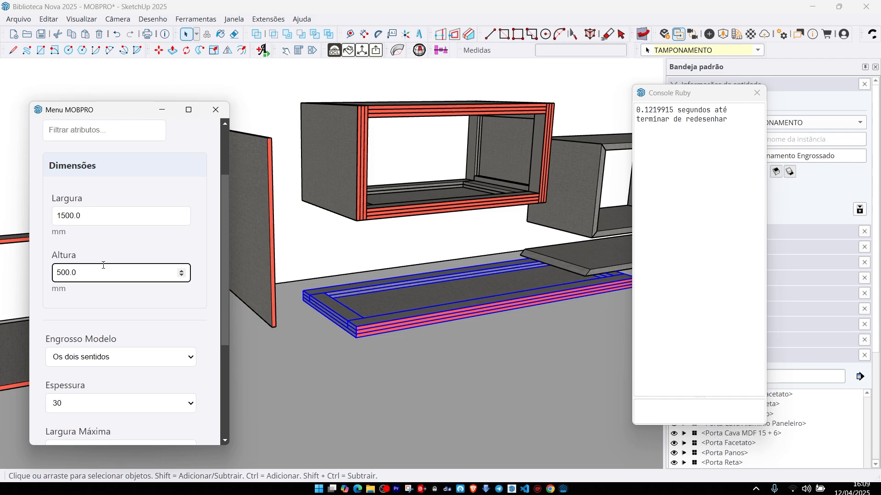
key("Return")
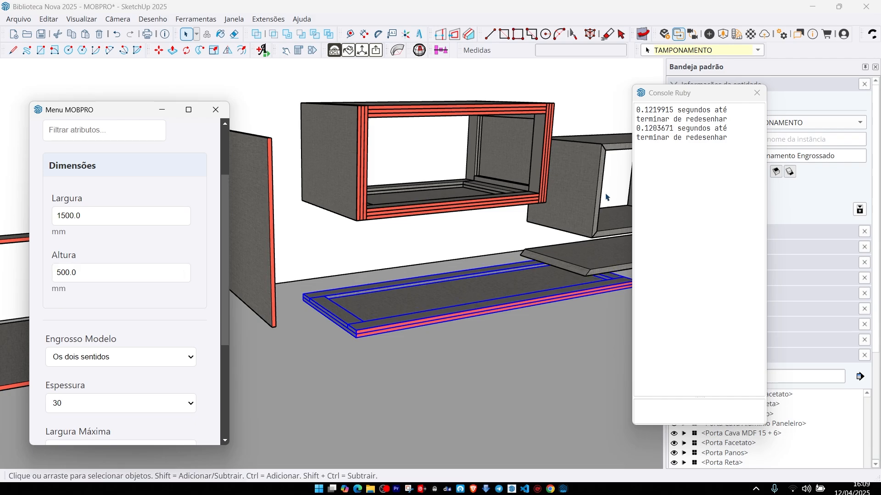
Step: Set Espessura of the Tamponamento Engrossado to 15
left_click(69, 398)
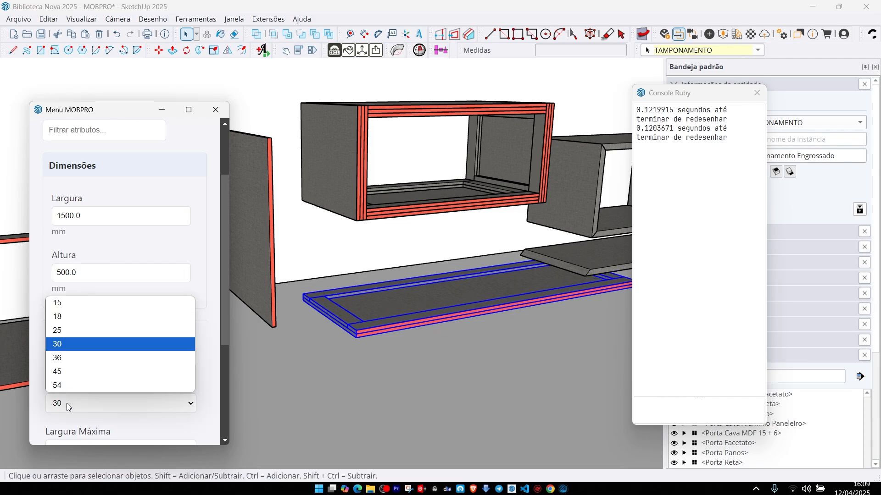
left_click(71, 308)
left_click(90, 271)
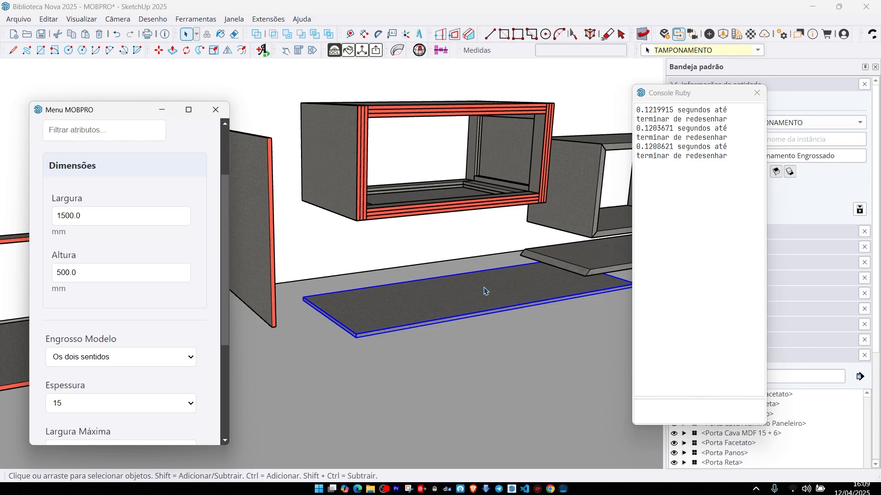
Step: Set Espessura of the Tamponamento Engrossado to 45, keeping Engrosso Modelo at Os dois sentidos
scroll(123, 367, "down", 3)
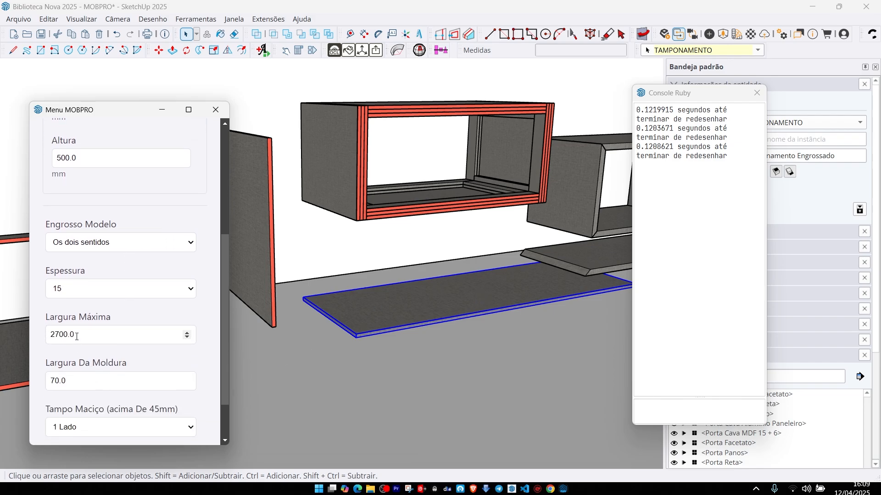
scroll(92, 357, "up", 3)
scroll(82, 337, "down", 1)
scroll(83, 338, "down", 2)
left_click(76, 289)
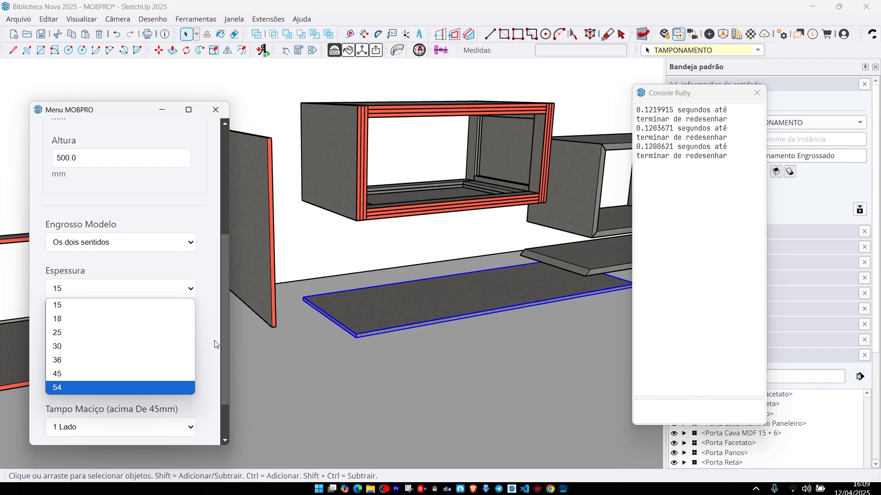
left_click(67, 372)
left_click(87, 341)
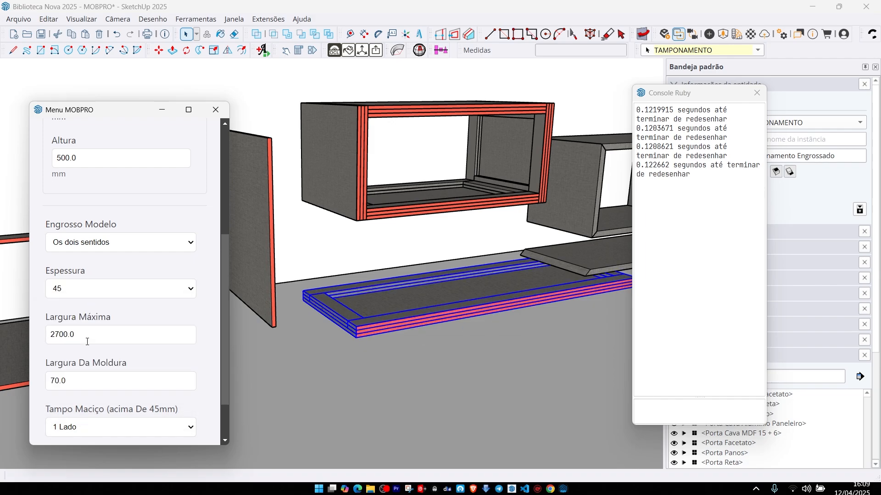
middle_click_drag(432, 295, 424, 320)
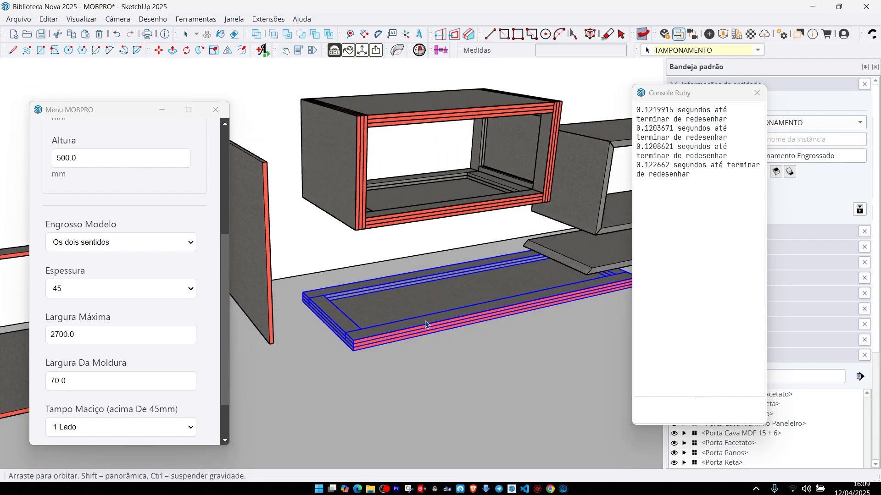
Step: Set the Tamponamento Engrossado's Largura to 1000 mm
scroll(340, 300, "down", 2)
scroll(76, 236, "up", 4)
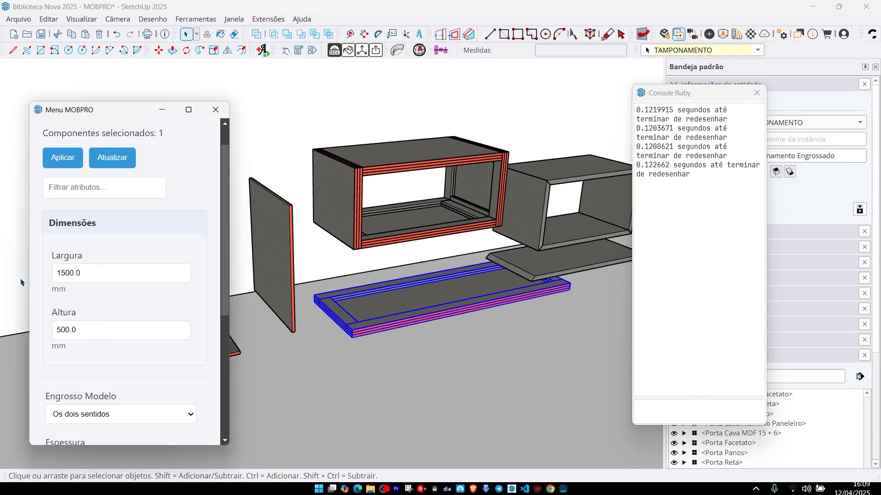
left_click_drag(92, 286, 37, 281)
type("1")
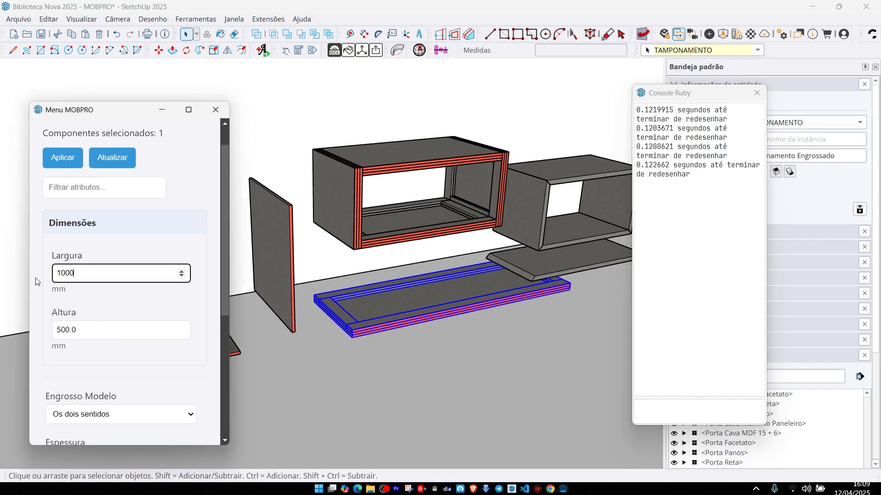
type("000")
key("Return")
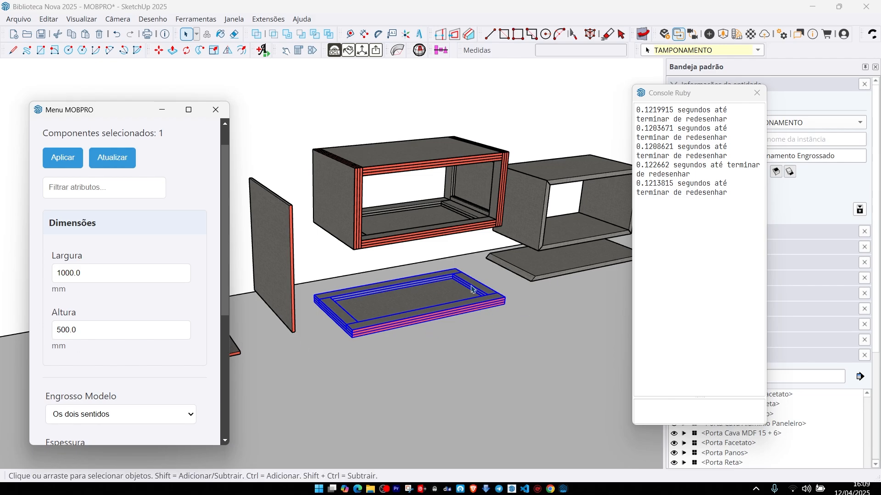
scroll(447, 321, "up", 3)
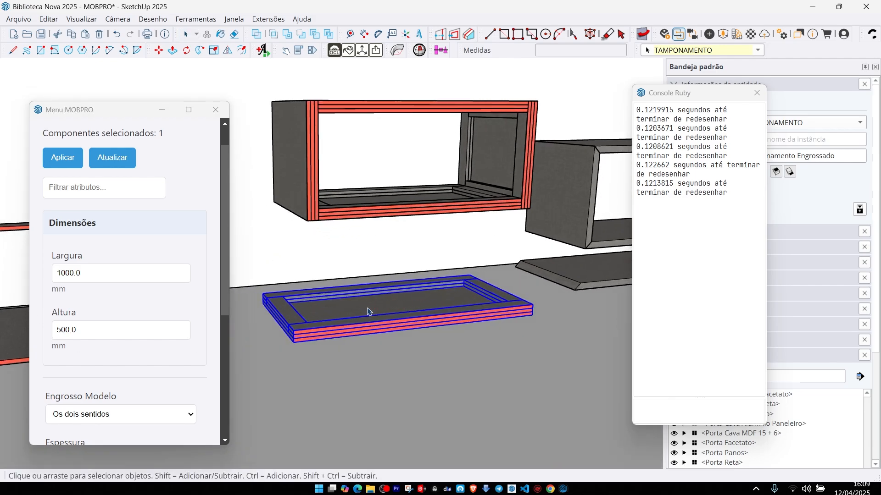
scroll(452, 299, "down", 3)
Step: Select the thickened frame above the panel and clear the Ruby console output with cls
left_click(490, 232)
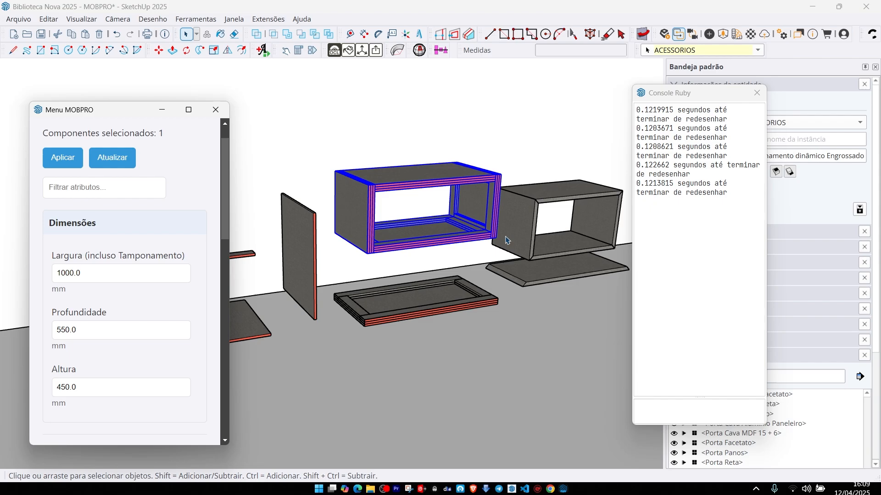
left_click_drag(94, 272, 24, 275)
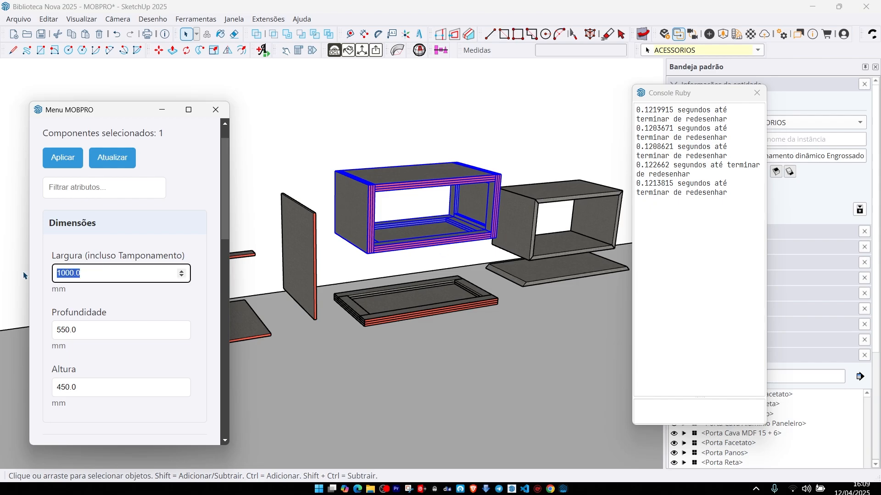
left_click(660, 409)
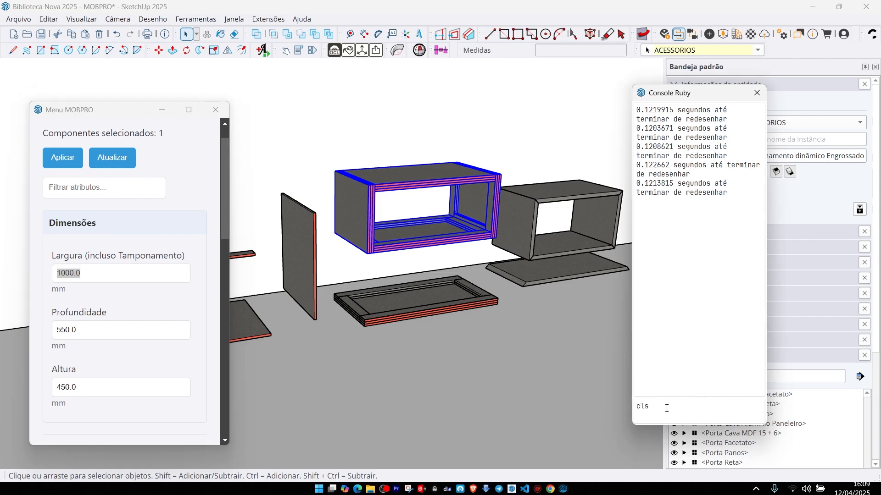
type("cls")
key("Return")
left_click(426, 214)
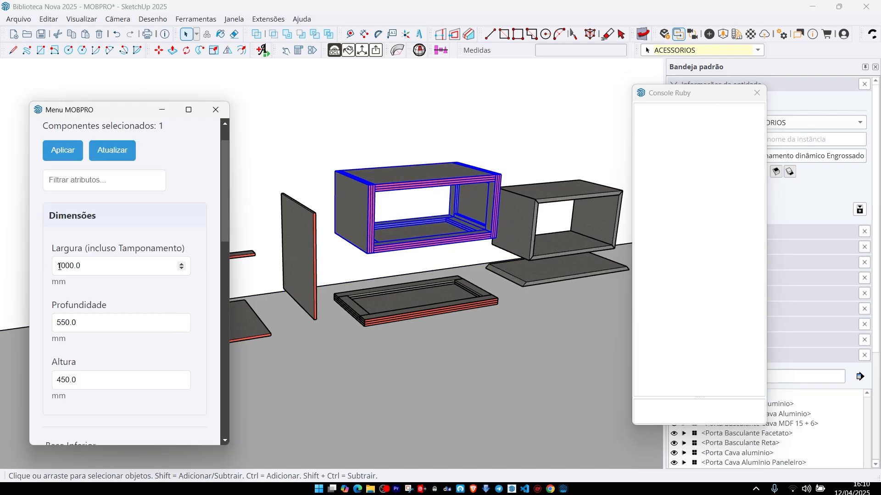
Step: Set Largura (incluso Tamponamento) of the thickened frame to 1300 mm and return it to 1000 mm
left_click_drag(84, 266, 42, 274)
type("1")
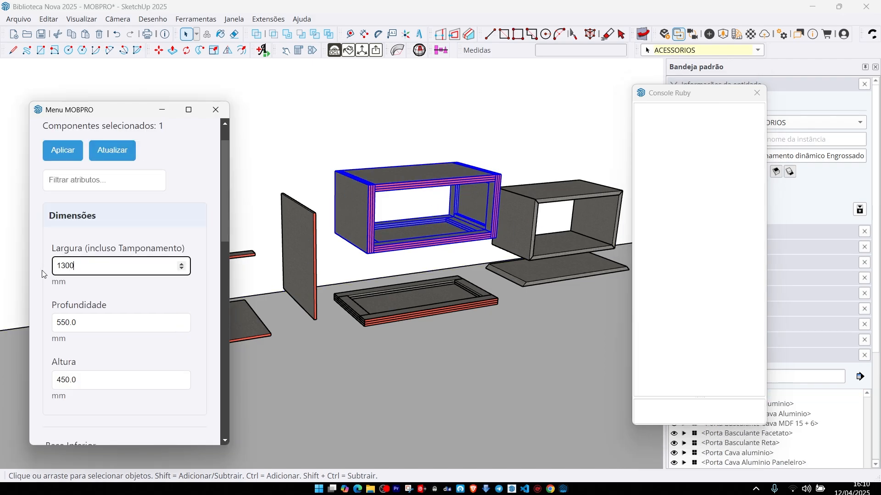
type("300")
key("Return")
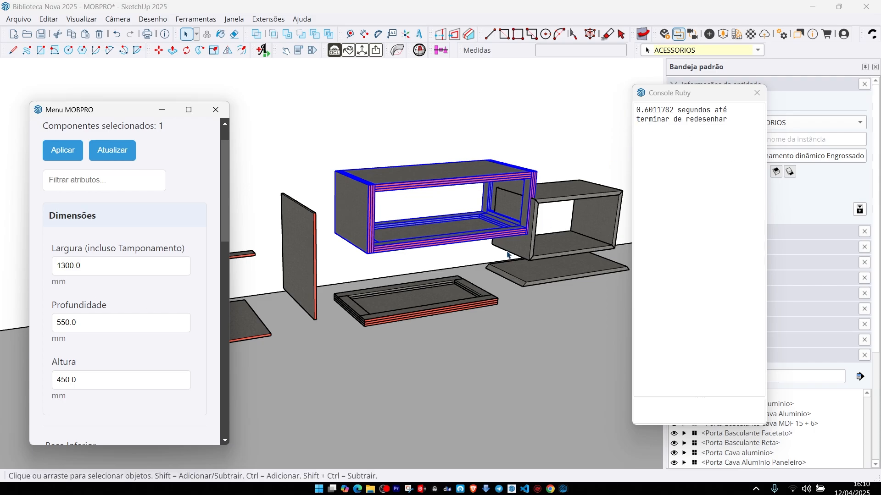
left_click_drag(82, 266, 42, 273)
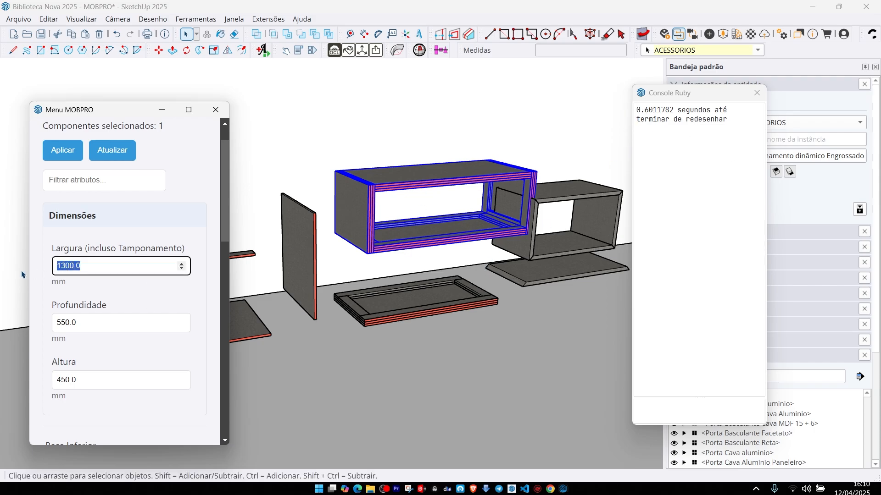
type("1000")
key("Return")
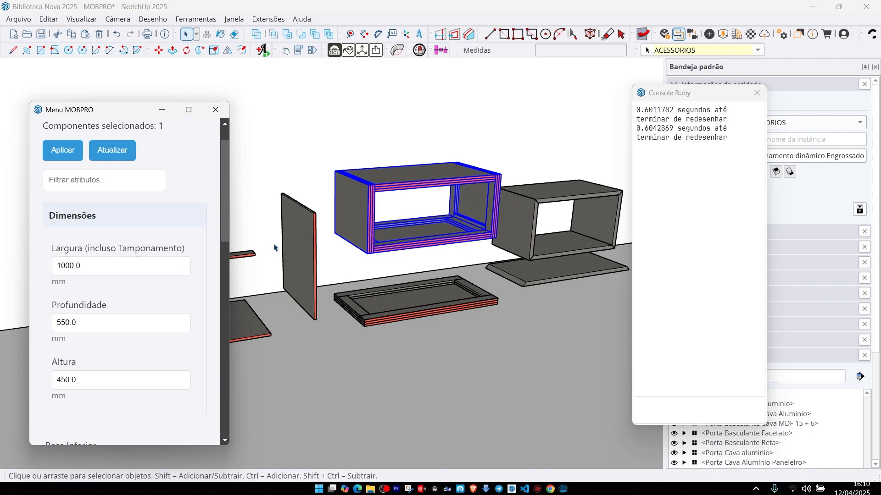
middle_click_drag(363, 239, 509, 238)
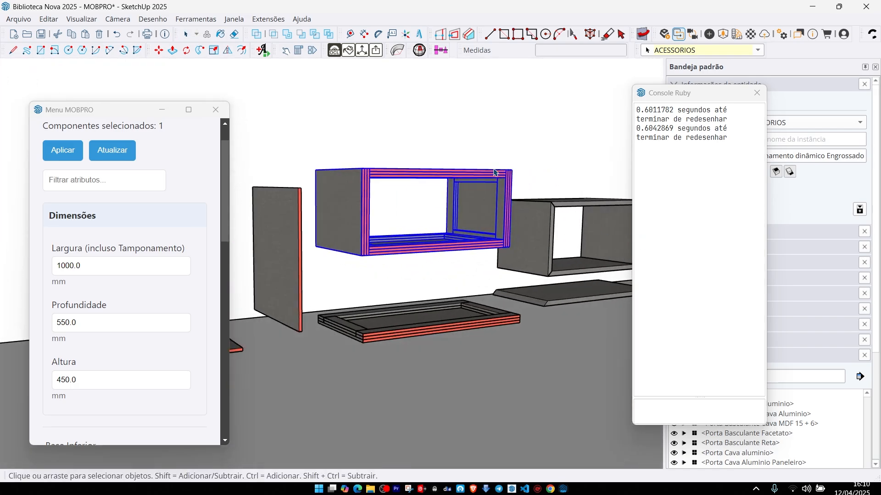
Step: Scale the thickened frame upward along the blue axis by a factor of 2.00 and inspect its interior
middle_click_drag(428, 232, 418, 202)
key("s")
left_click_drag(416, 197, 415, 156)
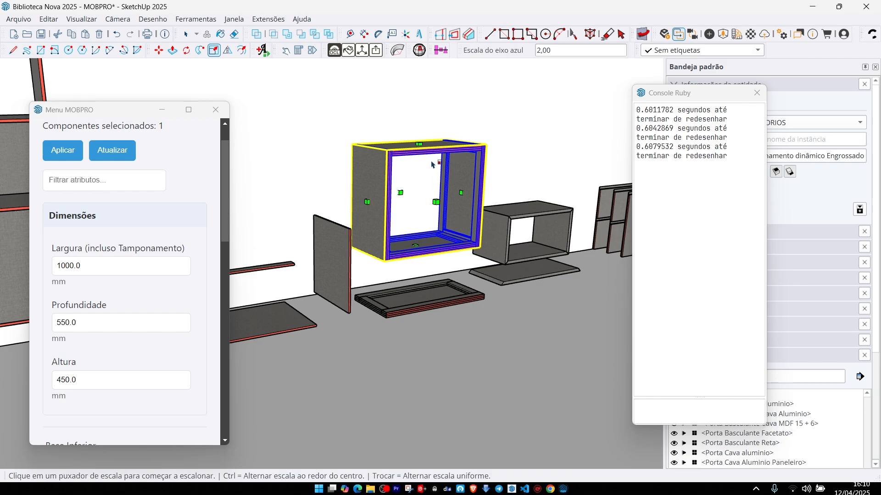
mouse_move(487, 234)
middle_mouse_down()
mouse_move(415, 232)
mouse_move(471, 228)
middle_mouse_up()
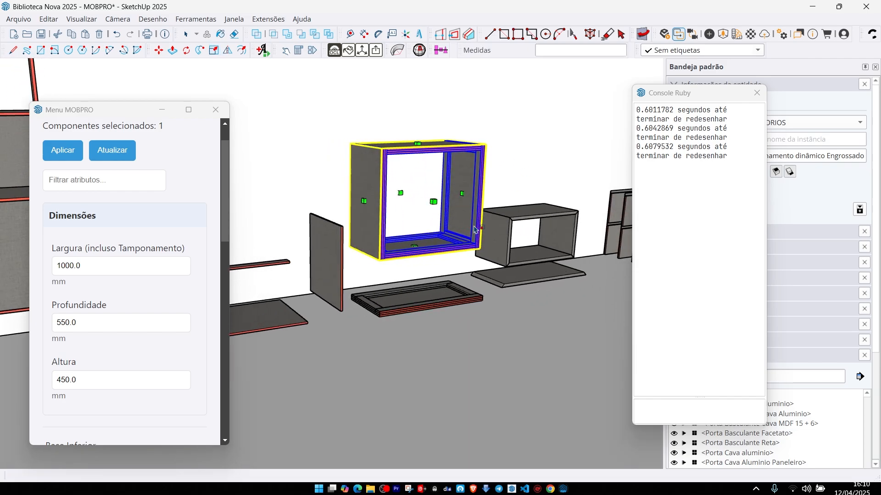
scroll(470, 227, "up", 2)
key("space")
middle_click_drag(444, 201, 246, 174)
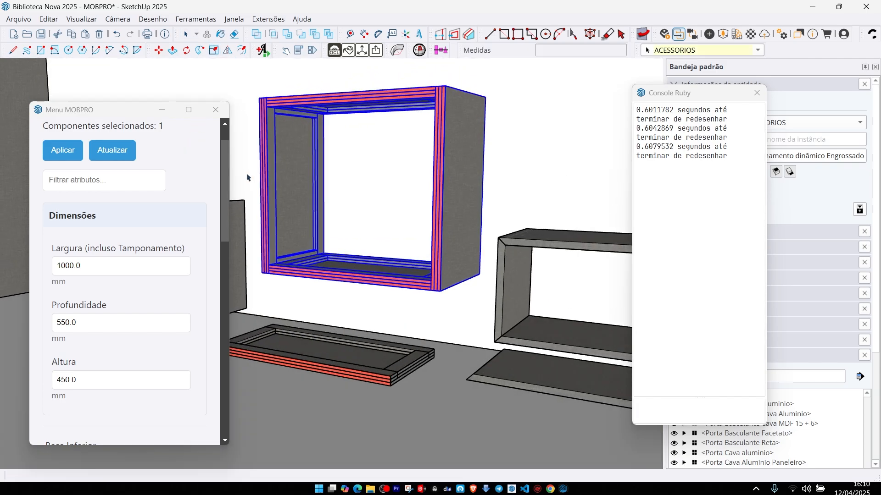
scroll(339, 195, "up", 2)
middle_click_drag(340, 194, 415, 225)
scroll(438, 209, "down", 2)
scroll(433, 226, "down", 2)
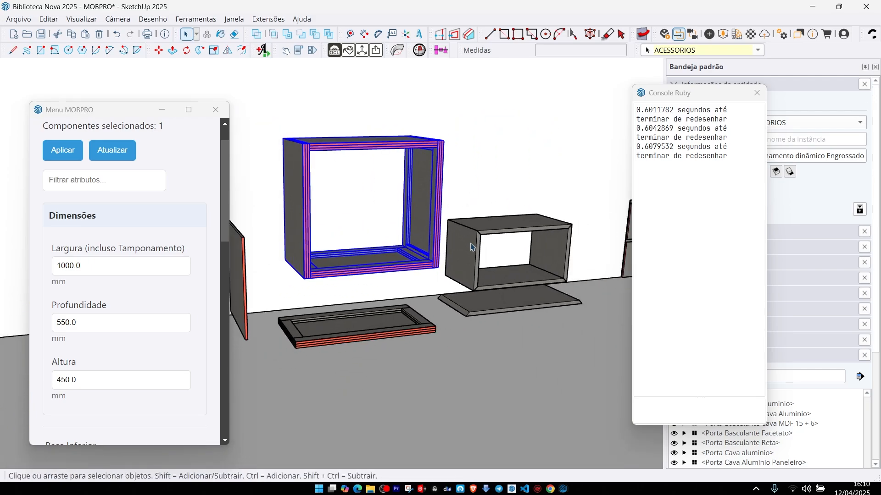
Step: Set Largura of the 45-degree Tamponamento panel on the floor to 1200 mm
middle_click_drag(472, 243, 406, 240)
scroll(406, 240, "up", 3)
middle_click_drag(385, 313, 460, 309)
left_click(460, 309)
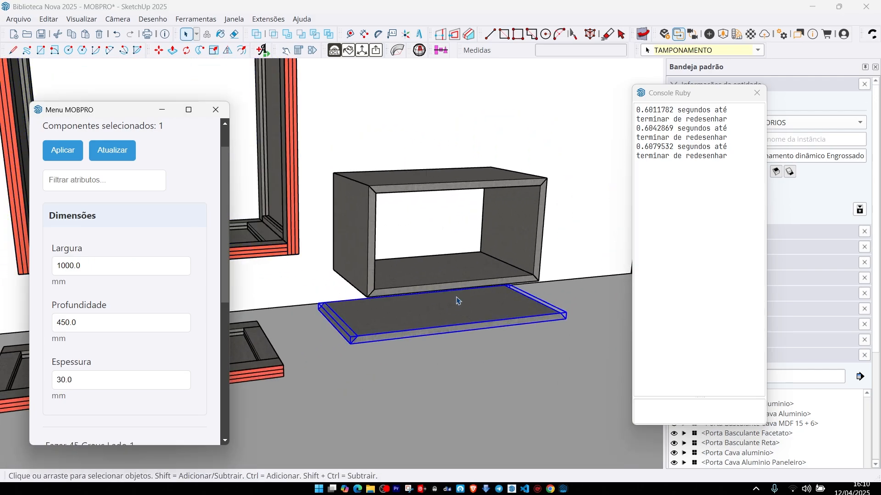
left_click(97, 272)
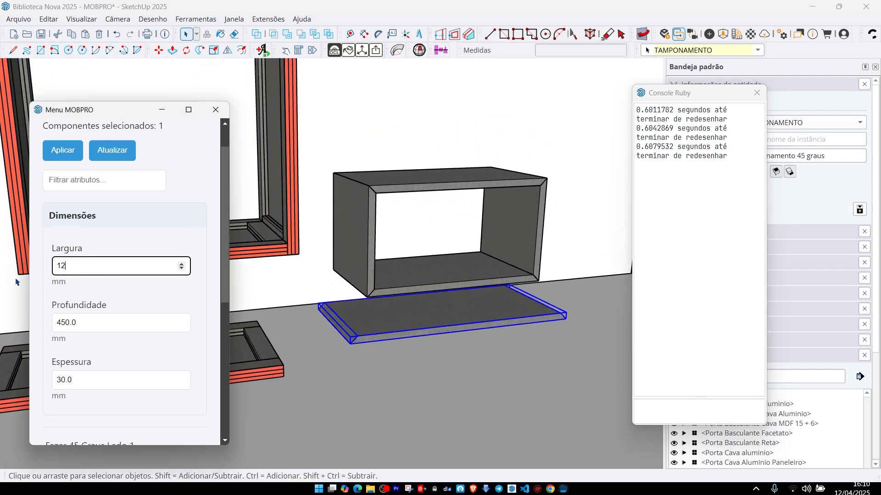
key("Return")
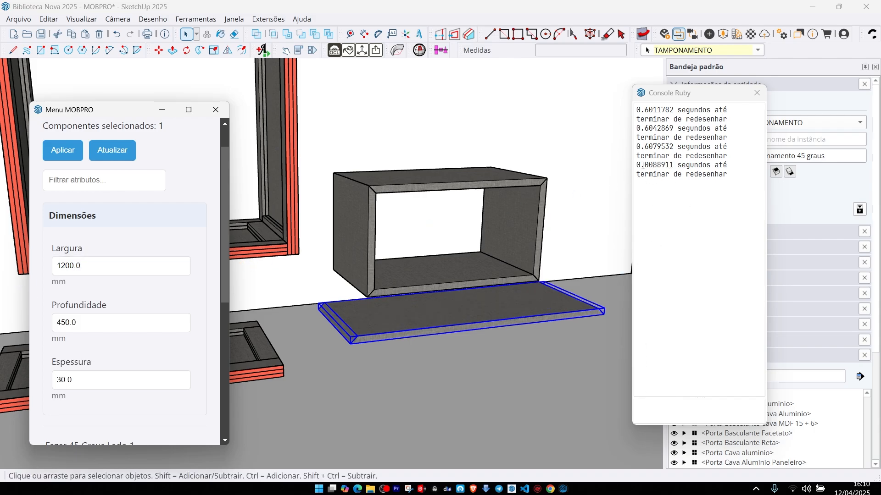
Step: Try the Tamponamento Dinâmico 45 graus frame at a Largura of 1200 mm, and set it to 800 mm
left_click(421, 254)
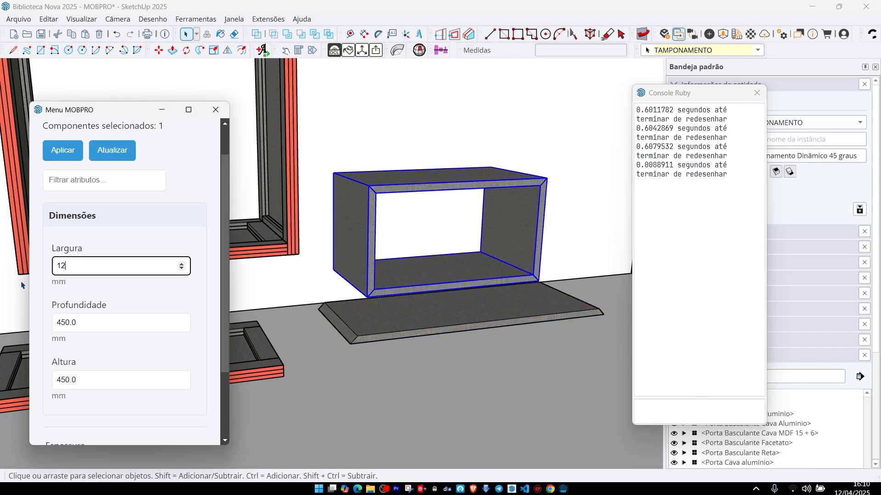
key("Return")
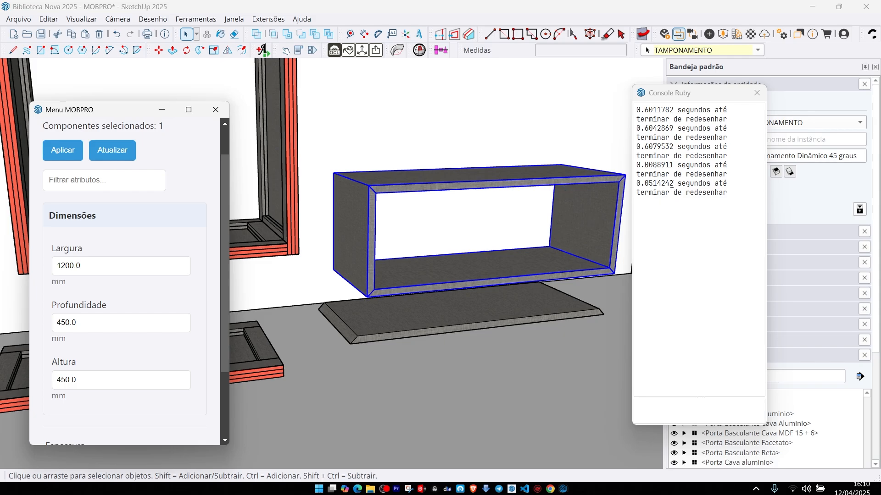
middle_click_drag(540, 216, 491, 220, "shift")
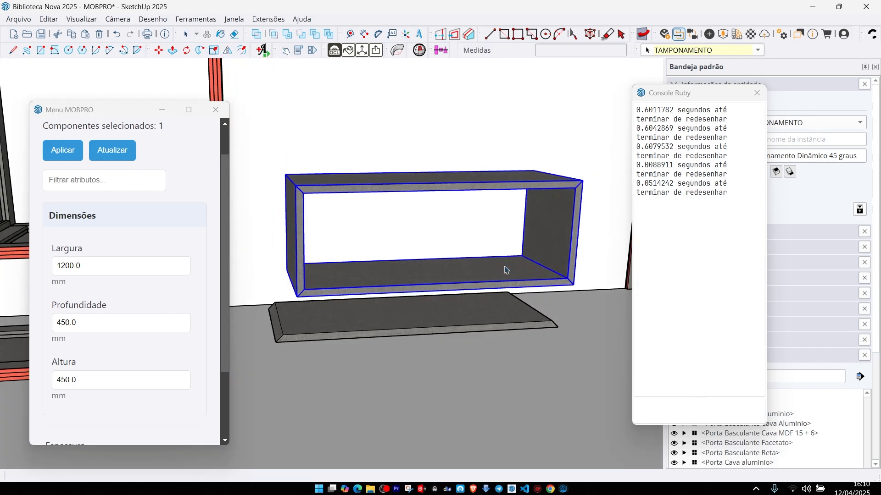
left_click(94, 263)
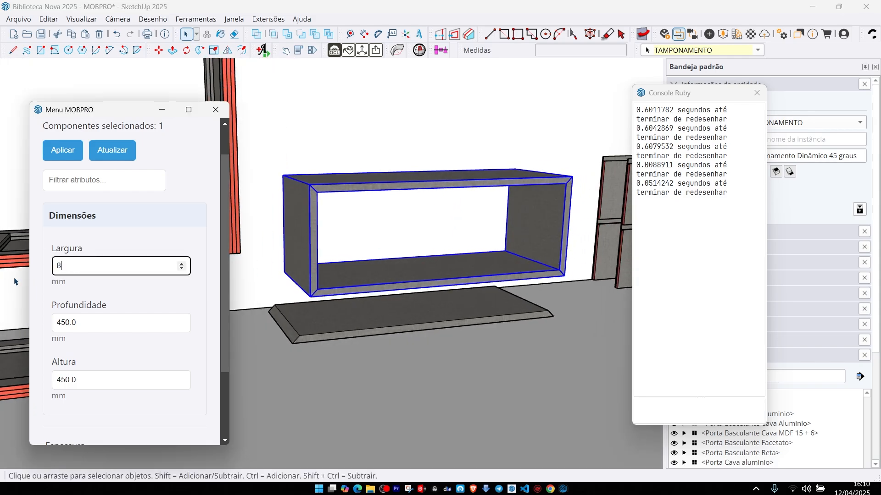
key("Return")
Step: Examine the rows of door fronts, including their edges, handle profiles and handles
scroll(450, 257, "down", 3)
middle_click_drag(450, 257, 422, 234)
scroll(422, 237, "up", 5)
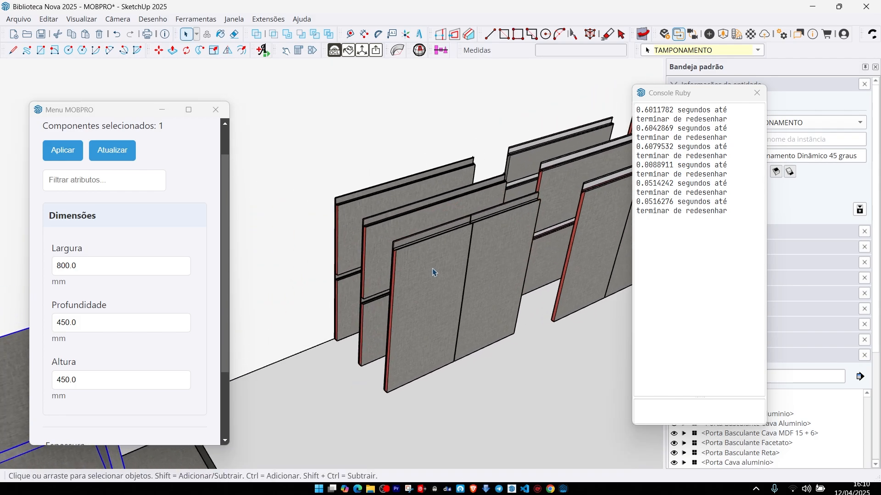
scroll(429, 226, "up", 5)
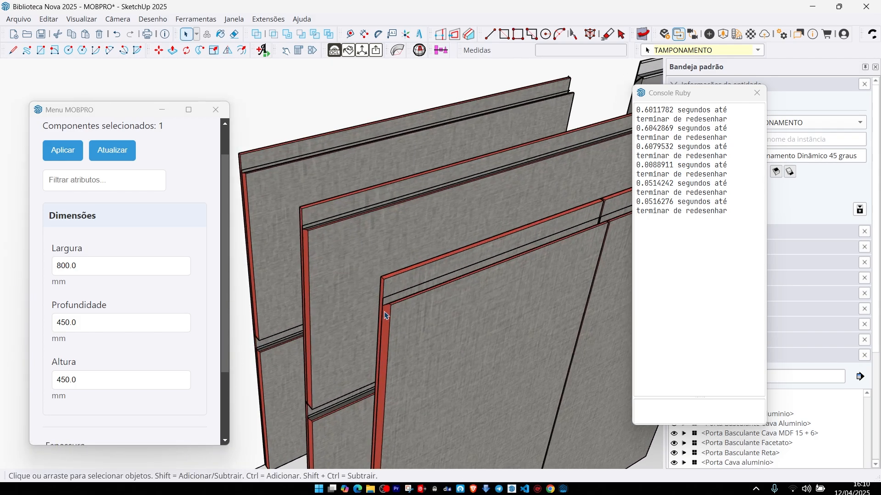
scroll(392, 319, "down", 4)
scroll(507, 222, "up", 5)
middle_click_drag(406, 258, 380, 222)
scroll(457, 269, "down", 2)
scroll(392, 205, "down", 3)
scroll(249, 212, "up", 3)
scroll(380, 222, "down", 3)
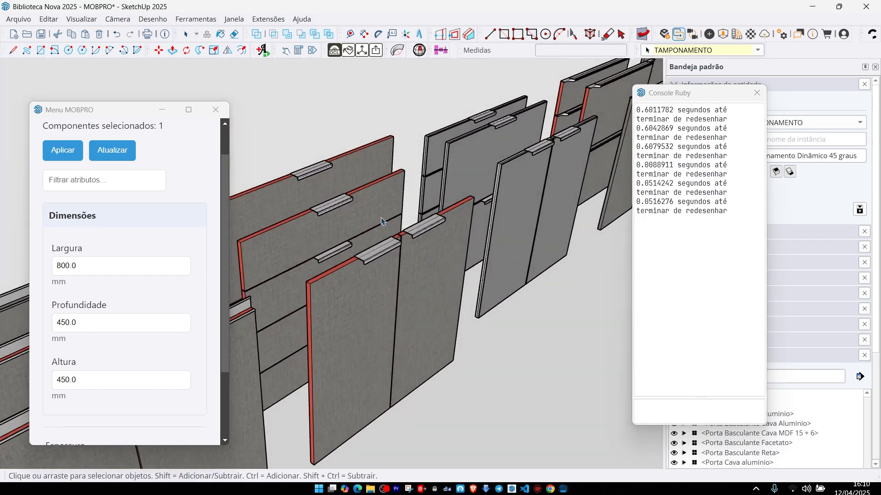
Step: Select the two-leaf straight door with Slim handles and review its dimension, handle, door type, gap and overlay attributes
left_click(379, 276)
scroll(111, 313, "down", 5)
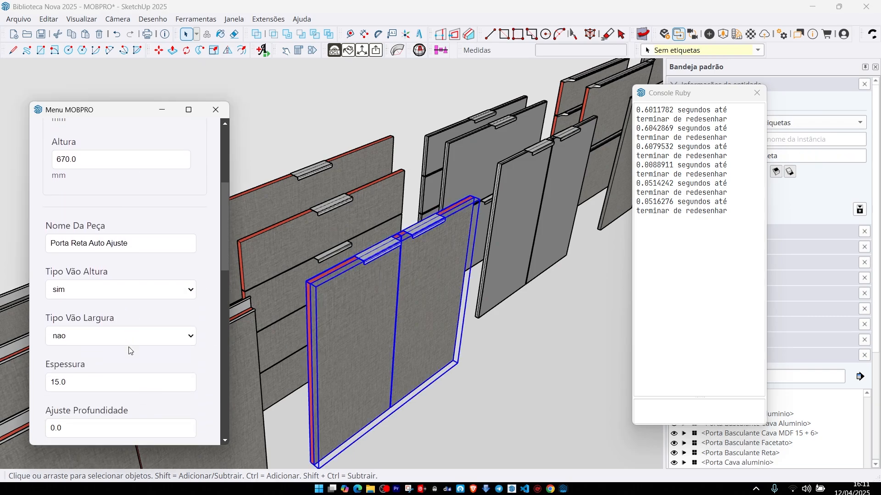
scroll(111, 313, "down", 5)
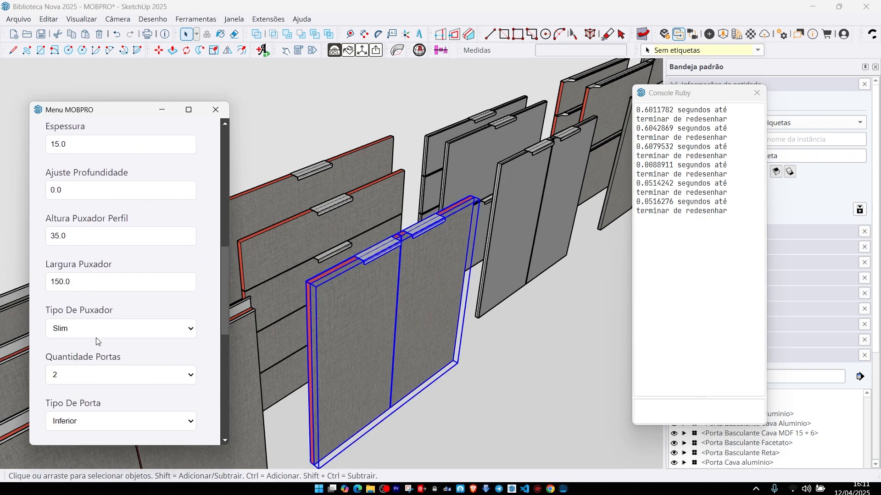
scroll(97, 342, "down", 4)
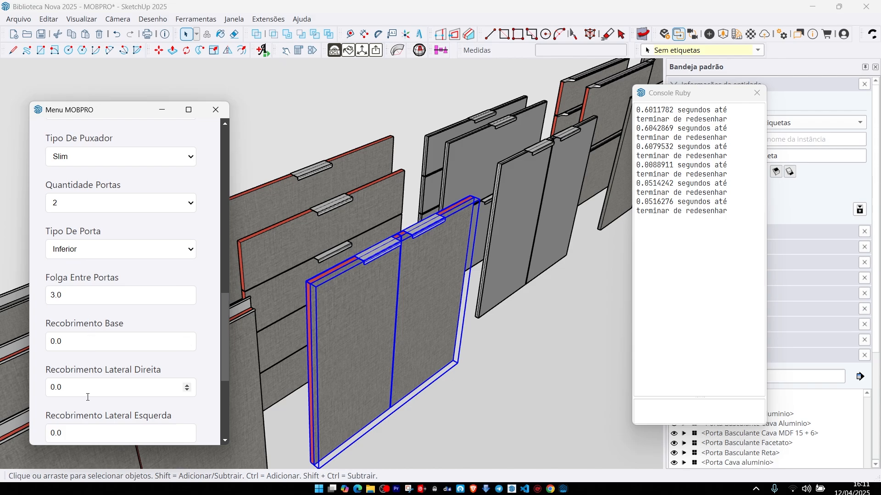
scroll(88, 397, "down", 4)
scroll(134, 383, "up", 6)
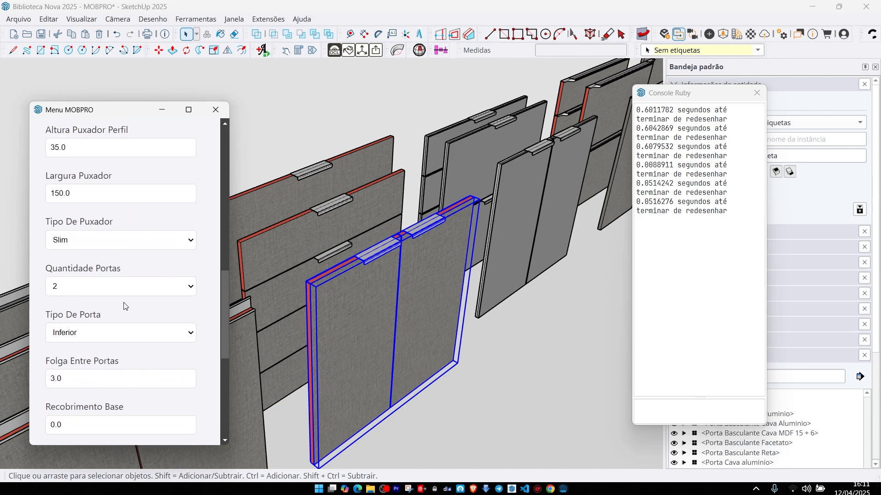
Step: Set Tipo De Puxador of the selected two-leaf straight door to Perfil and redraw the door
left_click(93, 242)
left_click(80, 257)
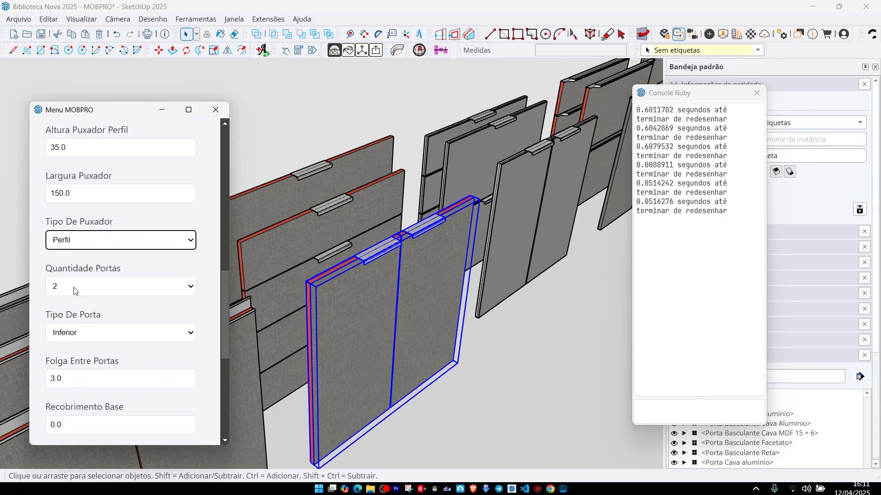
left_click(90, 289)
left_click(93, 294)
left_click(81, 193)
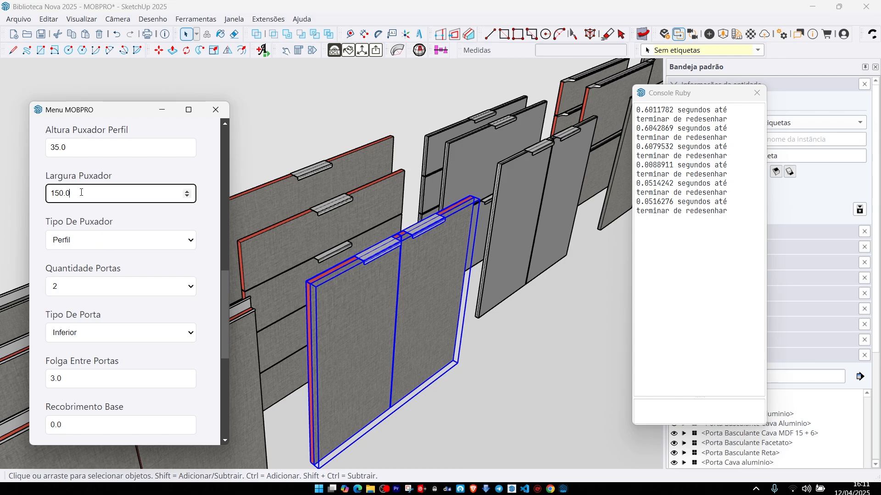
key("Return")
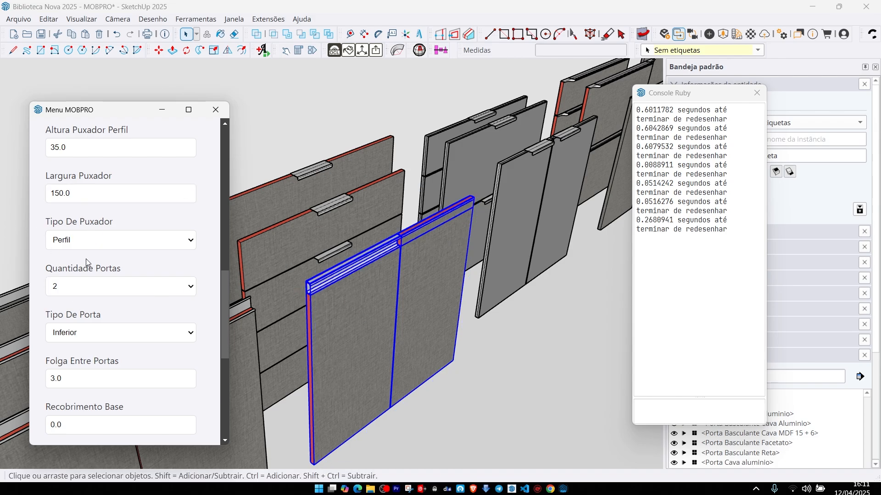
Step: Change Tipo De Puxador of the two-leaf straight door to Alça and redraw it
left_click(78, 240)
left_click(72, 272)
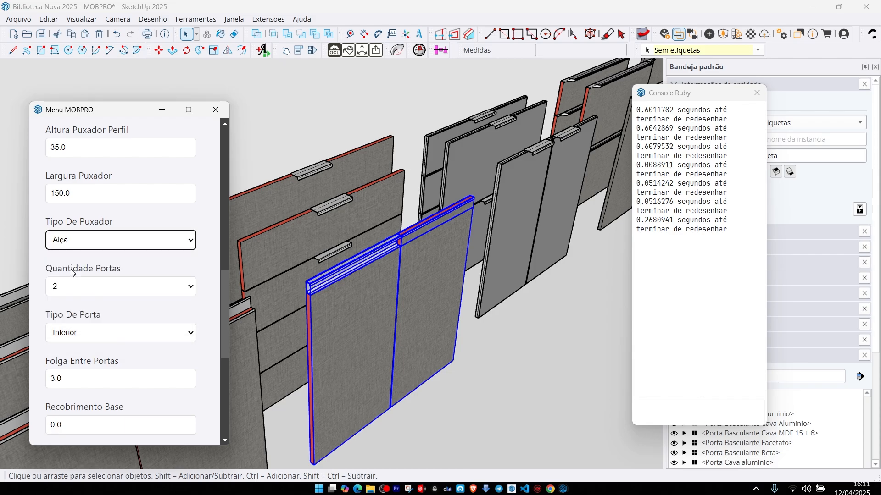
left_click(109, 199)
key("Return")
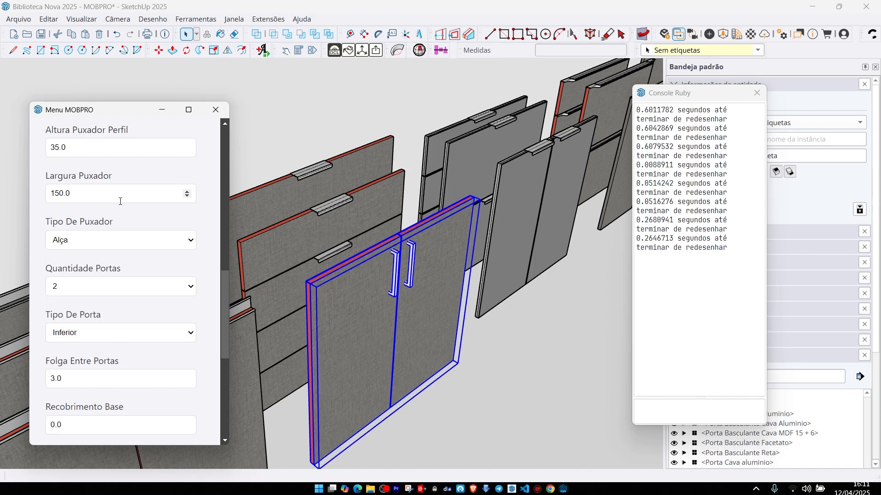
Step: Change Tipo De Puxador of the two-leaf straight door to Ponto and redraw it
left_click(73, 247)
left_click(75, 285)
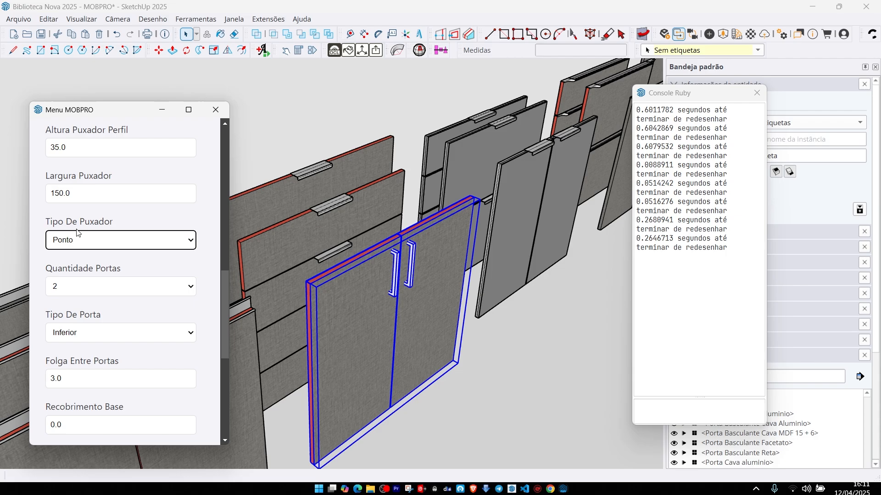
left_click(85, 197)
key("Return")
Step: Return Tipo De Puxador of the two-leaf straight door to Slim and redraw it
left_click(98, 244)
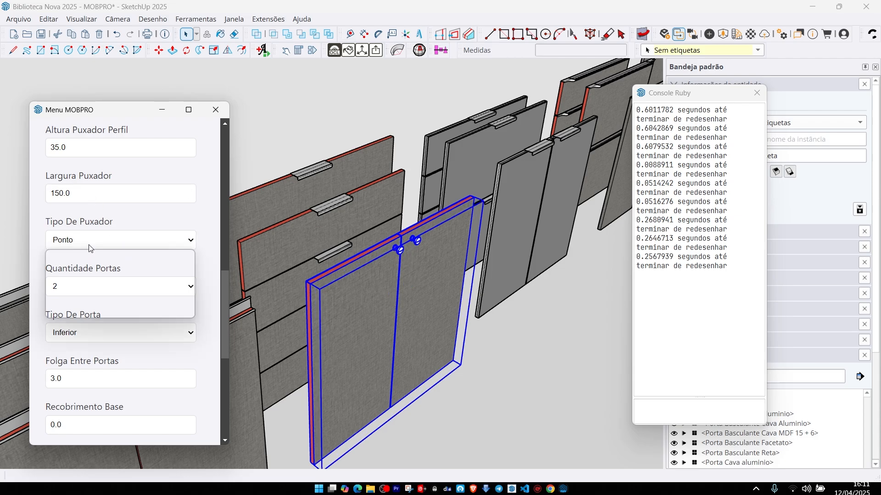
left_click(75, 309)
left_click(188, 193)
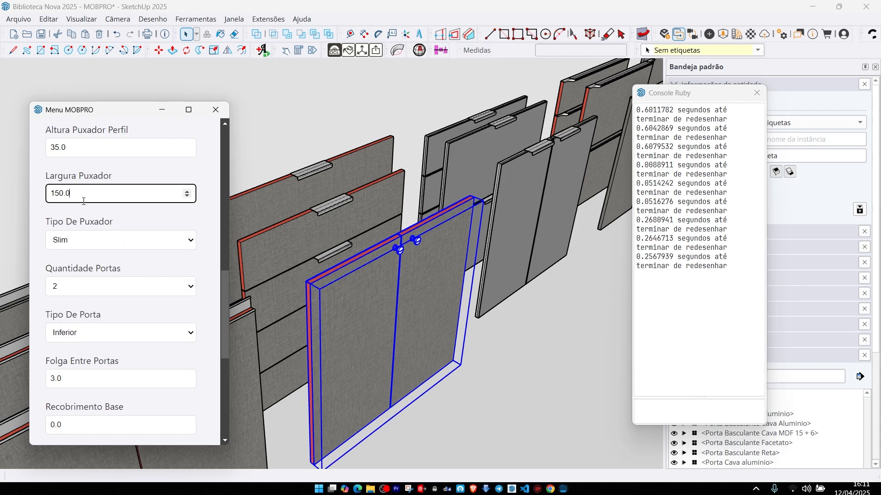
key("Return")
Step: Select the two-leaf aluminium door in the neighbouring row and review its handle, hinge and door type attributes
scroll(360, 221, "down", 3)
middle_click_drag(343, 165, 340, 182, "shift")
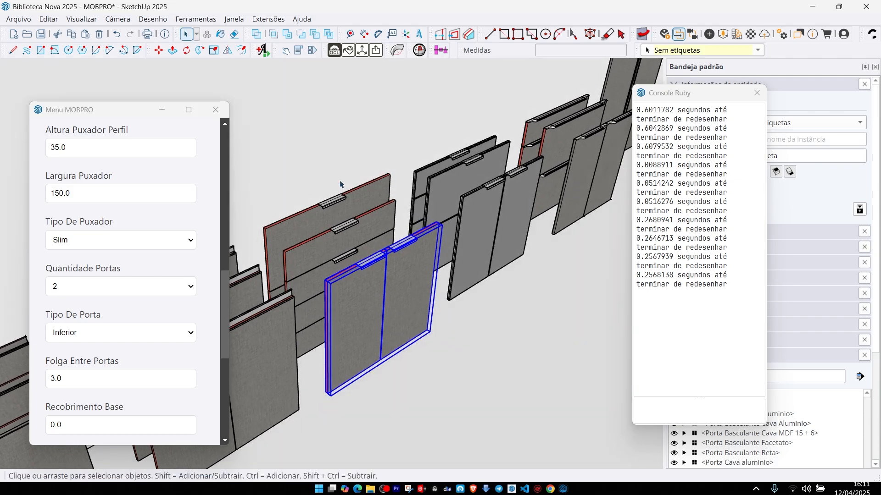
mouse_move(480, 232)
middle_mouse_down("shift")
mouse_move(329, 269)
mouse_move(449, 302)
mouse_move(442, 257)
middle_mouse_up("shift")
scroll(328, 270, "up", 3)
left_click(458, 223)
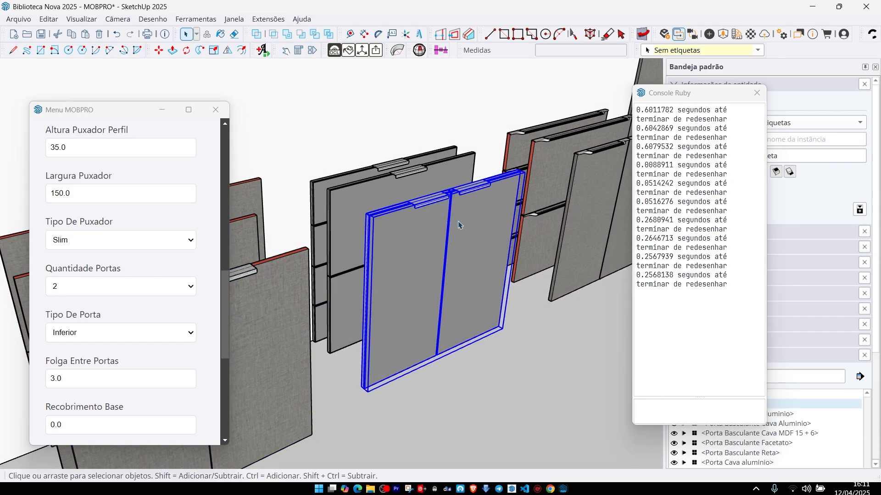
middle_click_drag(389, 171, 176, 227)
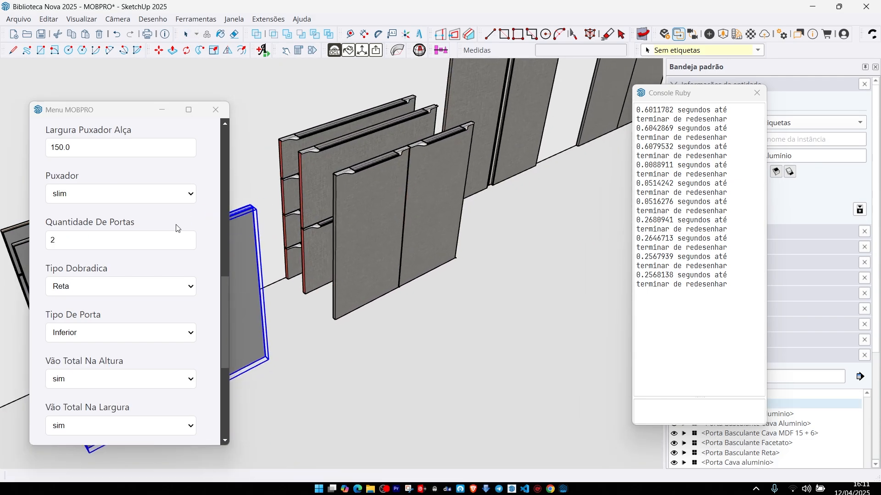
Step: Select the two-leaf faceted door and review its front thickness, door quantity, spacing and gap attributes
middle_click_drag(452, 200, 356, 233)
left_click(463, 215)
scroll(358, 234, "down", 3)
middle_click_drag(440, 234, 419, 254)
scroll(358, 234, "down", 3)
scroll(413, 243, "up", 2)
Step: Select the tall Porta Reta Paneleiro door, review its attributes and inspect the profiles of the adjacent tall door
left_click(596, 198)
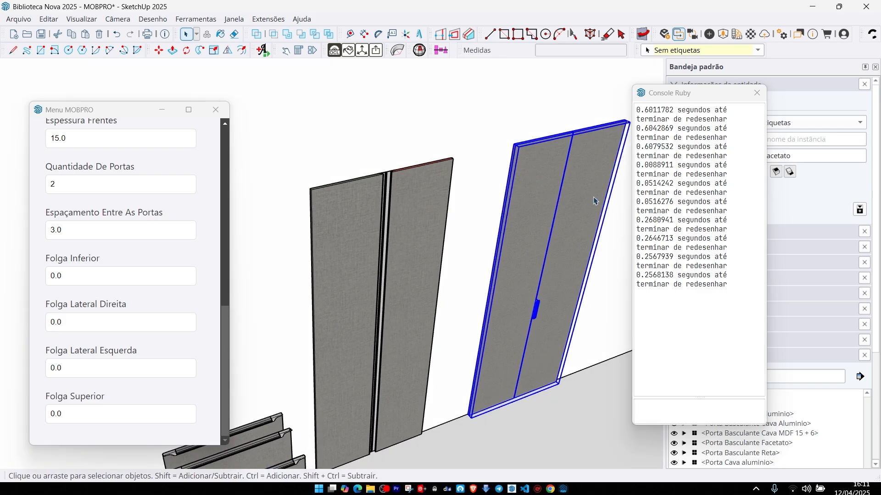
scroll(371, 185, "up", 3)
scroll(390, 193, "down", 5)
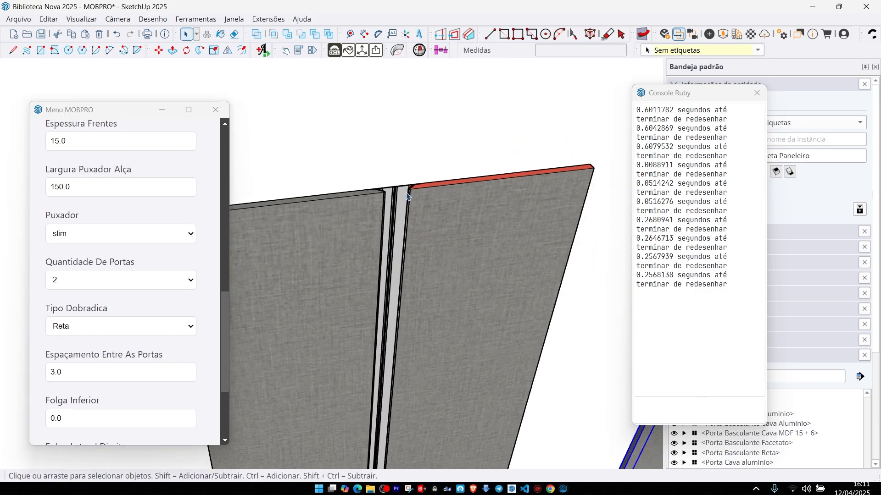
middle_click_drag(413, 201, 444, 255)
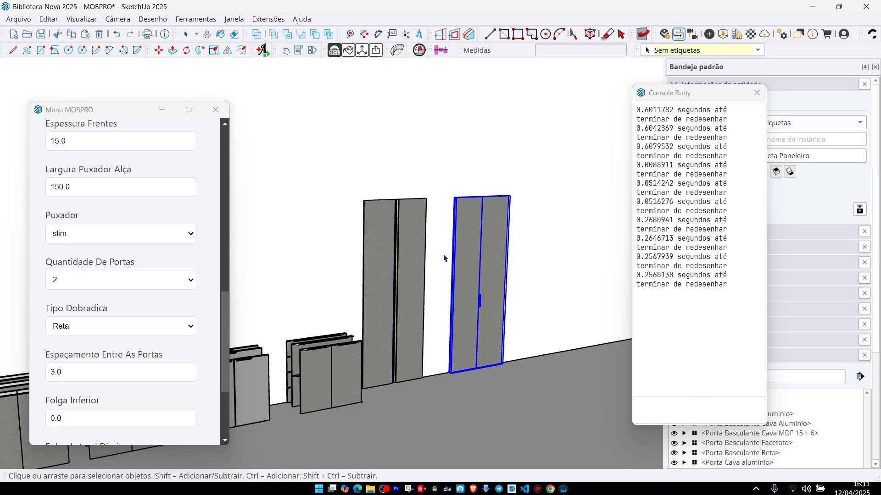
Step: Close the Ruby console and the Menu MOBPRO window
left_click(756, 93)
scroll(312, 230, "down", 4)
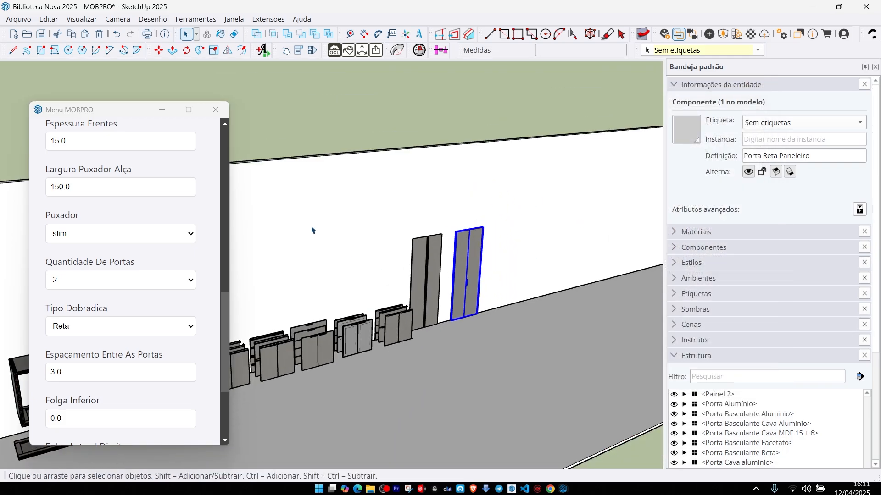
scroll(528, 298, "down", 5)
middle_click_drag(546, 309, 284, 307)
scroll(414, 279, "up", 8)
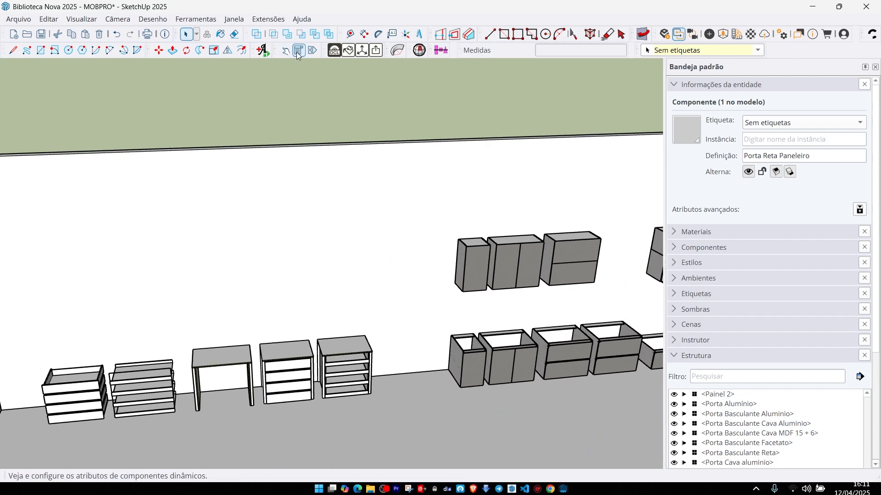
Step: Check the component options of the three overhead cabinets and the component attributes of the Aereo 1 Porta cabinet
left_click(299, 50)
left_click(577, 258)
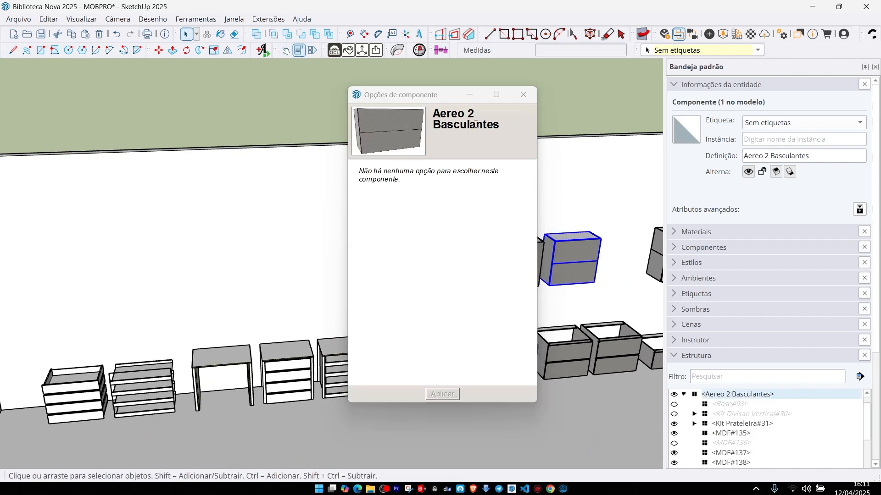
left_click(507, 264)
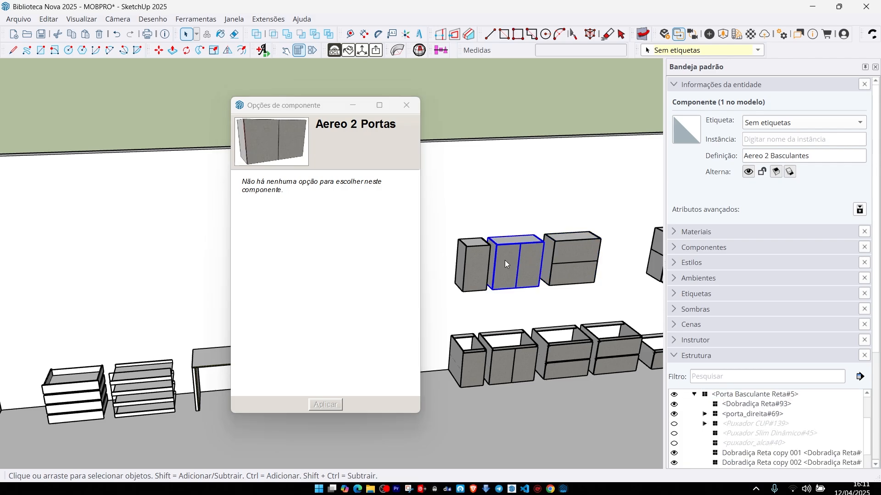
left_click(465, 277)
left_click(406, 106)
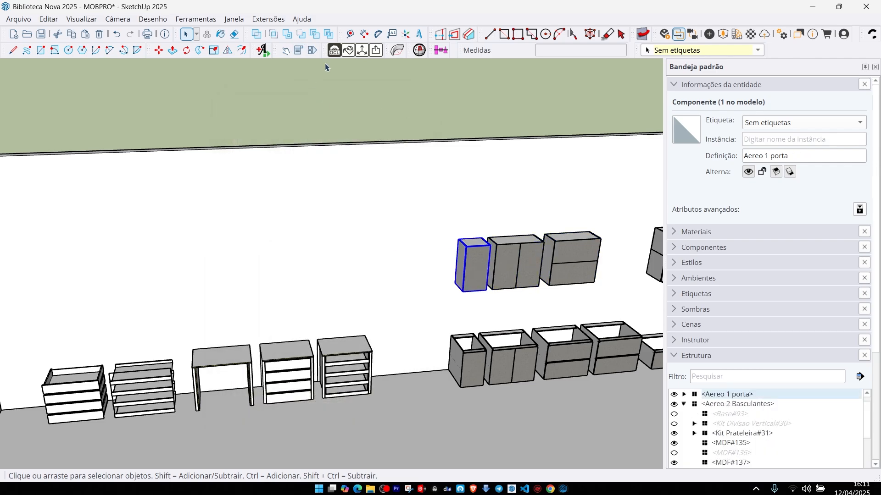
left_click(312, 50)
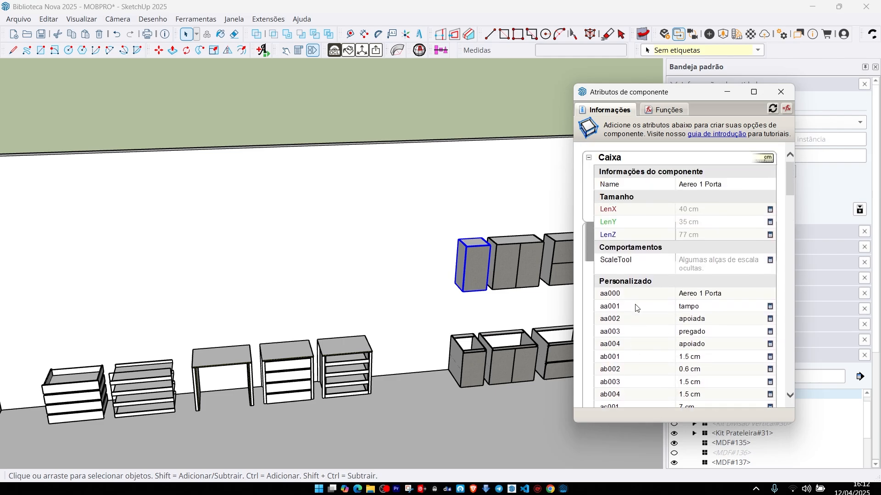
left_click(780, 92)
Step: Examine the cabinets, accessories, corner panels, shelves and open wardrobe laid out along the library wall
scroll(543, 246, "down", 2)
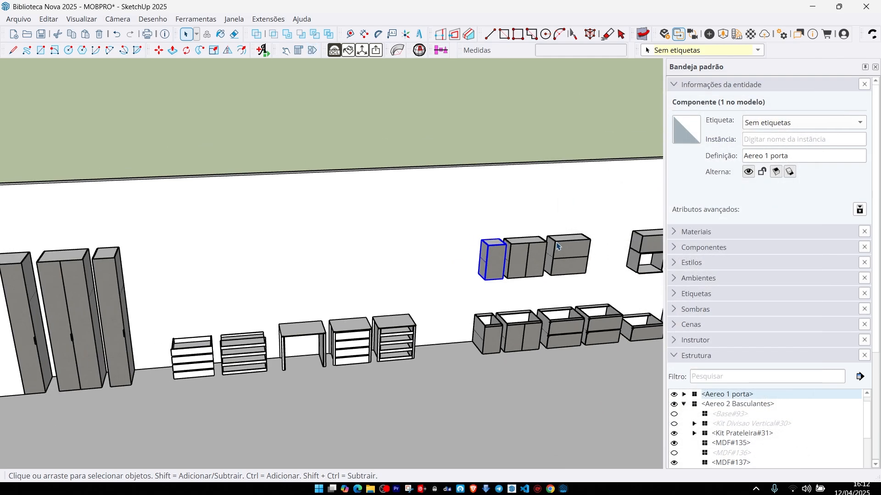
middle_click_drag(543, 246, 427, 272)
scroll(573, 262, "up", 2)
scroll(425, 271, "up", 2)
scroll(485, 301, "down", 2)
middle_click_drag(460, 305, 562, 277, "shift")
scroll(562, 277, "down", 1)
middle_click_drag(328, 296, 550, 263, "shift")
middle_click_drag(179, 296, 495, 279, "shift")
scroll(495, 279, "down", 2)
middle_click_drag(363, 293, 498, 287, "shift")
scroll(498, 287, "down", 2)
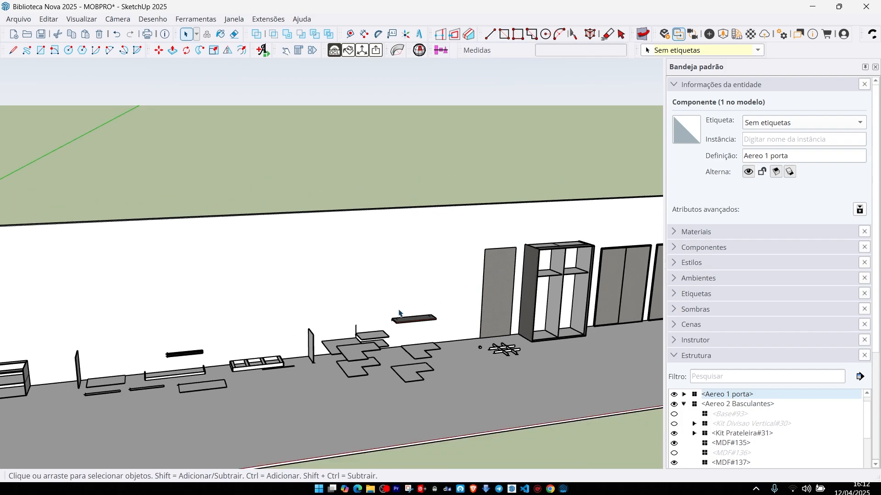
middle_click_drag(184, 303, 523, 290, "shift")
middle_click_drag(333, 335, 440, 334)
middle_click_drag(532, 334, 546, 323)
scroll(477, 332, "up", 2)
scroll(546, 322, "up", 1)
middle_click_drag(629, 322, 499, 303, "shift")
middle_click_drag(559, 302, 430, 294, "shift")
middle_click_drag(558, 240, 419, 230, "shift")
scroll(419, 230, "up", 3)
scroll(481, 247, "down", 2)
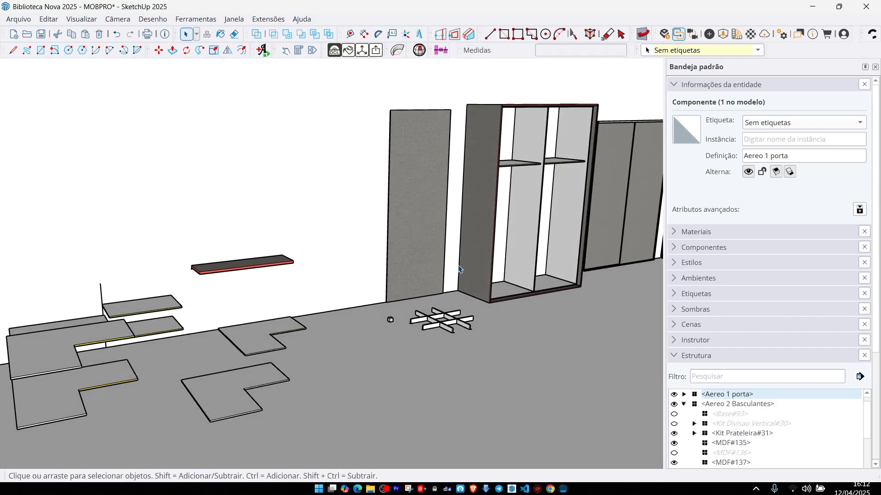
middle_click_drag(481, 247, 433, 316)
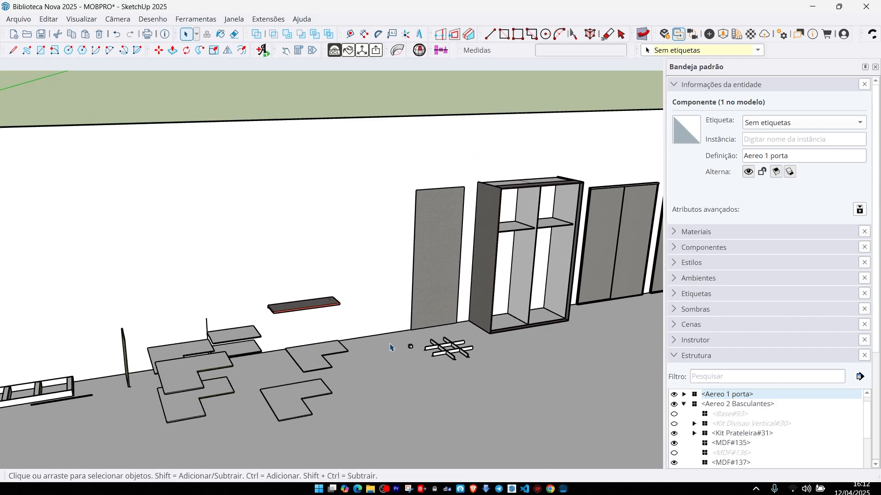
Step: Open MOBPRO - Materiais e Camadas and review its Aplicar Camada, Criar Camada, Remover Camada and Ajustar Textura tools
left_click(268, 19)
left_click(347, 103)
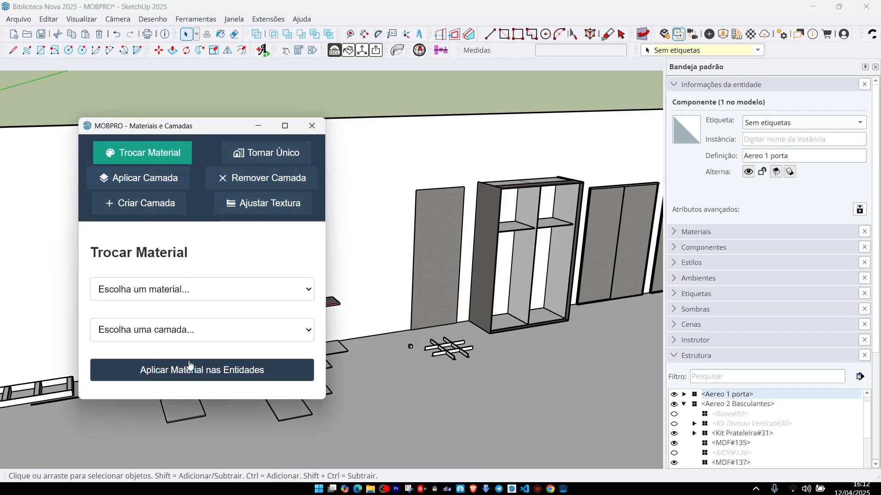
left_click(138, 178)
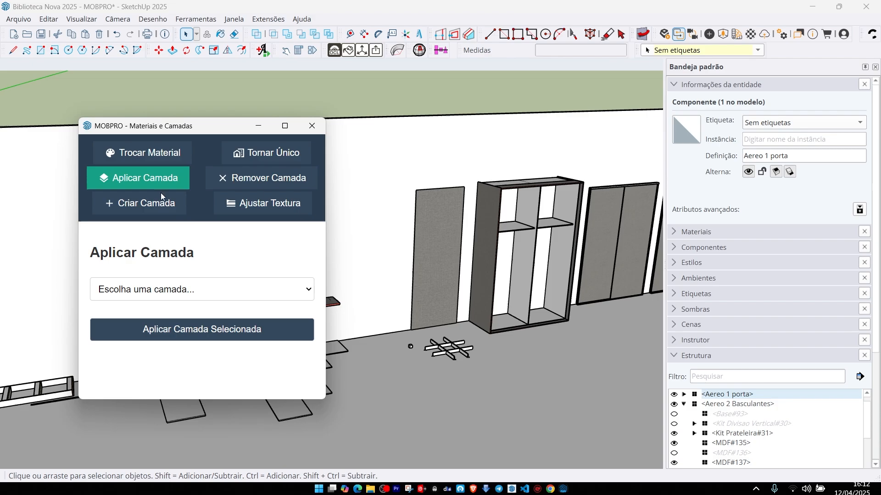
left_click(146, 203)
left_click(264, 178)
left_click(263, 203)
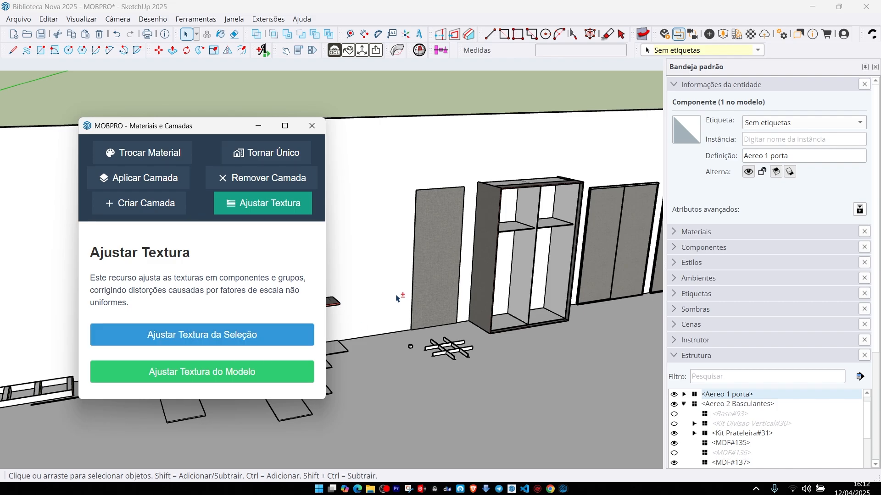
Step: Adjust the textures of all components and groups in the model with Ajustar Textura do Modelo
middle_click_drag(395, 293, 545, 247, "shift")
scroll(544, 247, "up", 1)
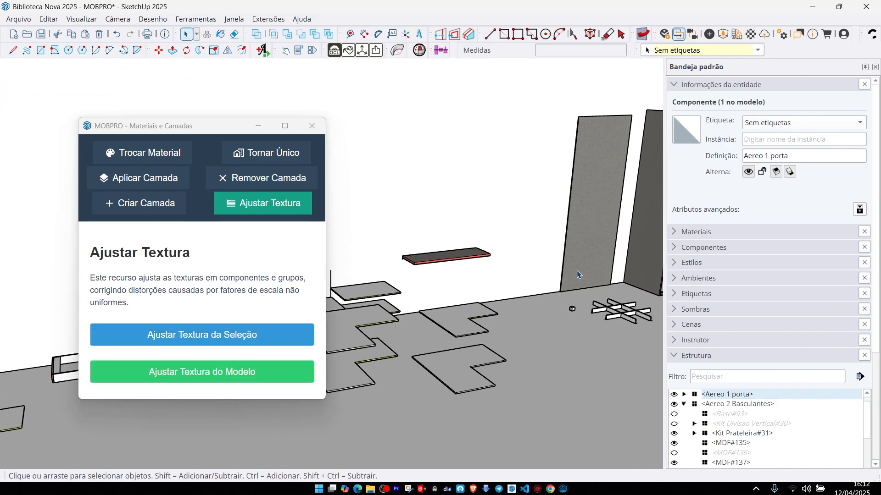
middle_click_drag(577, 275, 468, 282, "shift")
scroll(468, 282, "up", 1)
left_click(239, 368)
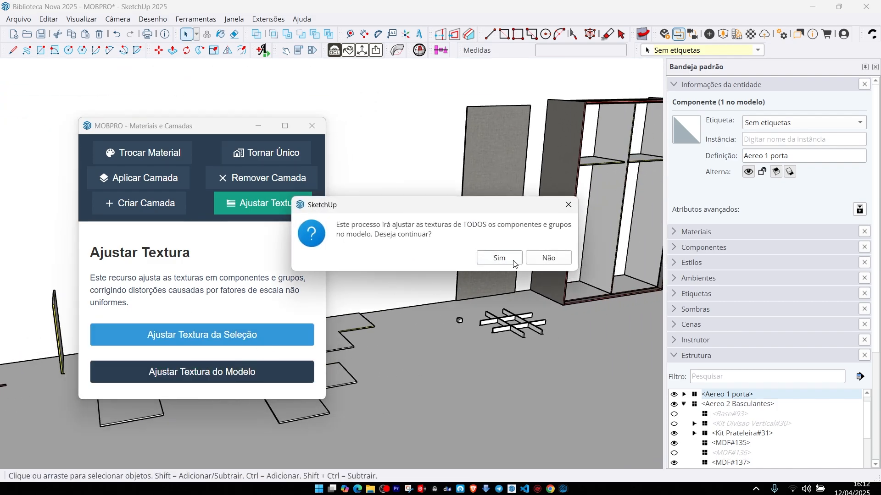
left_click(500, 258)
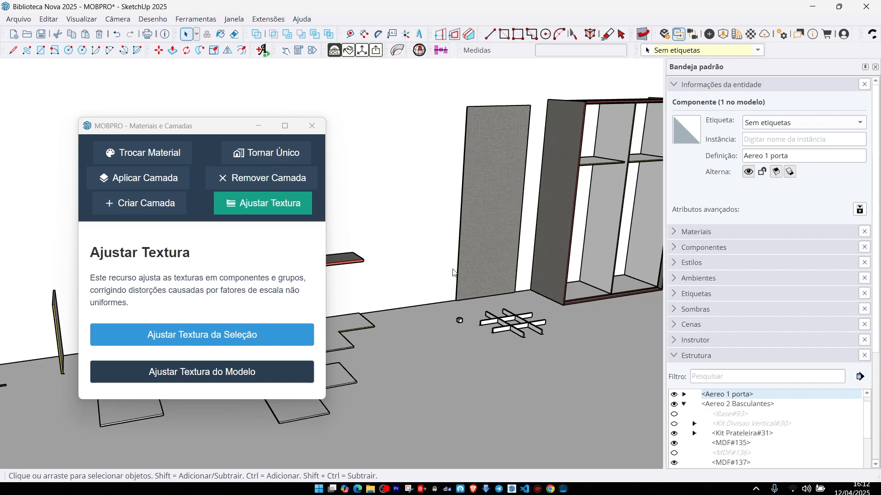
Step: Inspect the adjusted textures on the tall panel and the open wardrobe
scroll(454, 292, "down", 2)
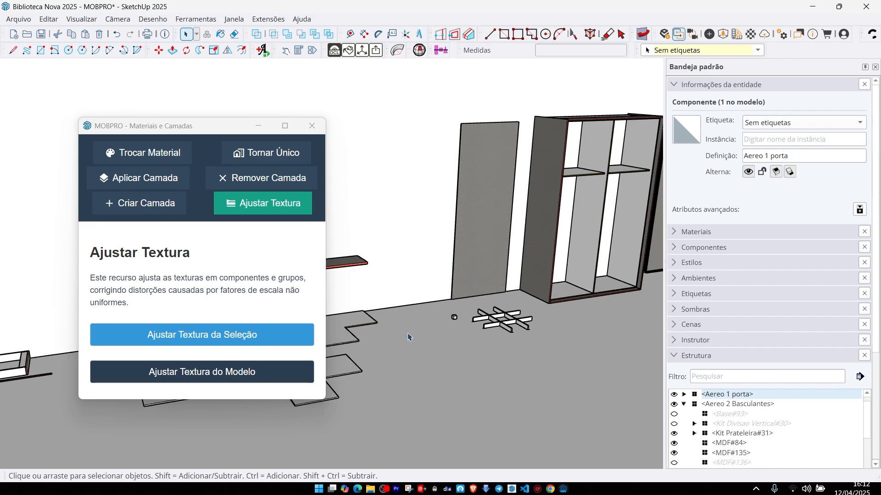
scroll(421, 305, "down", 2)
scroll(476, 236, "down", 2)
scroll(479, 232, "down", 2)
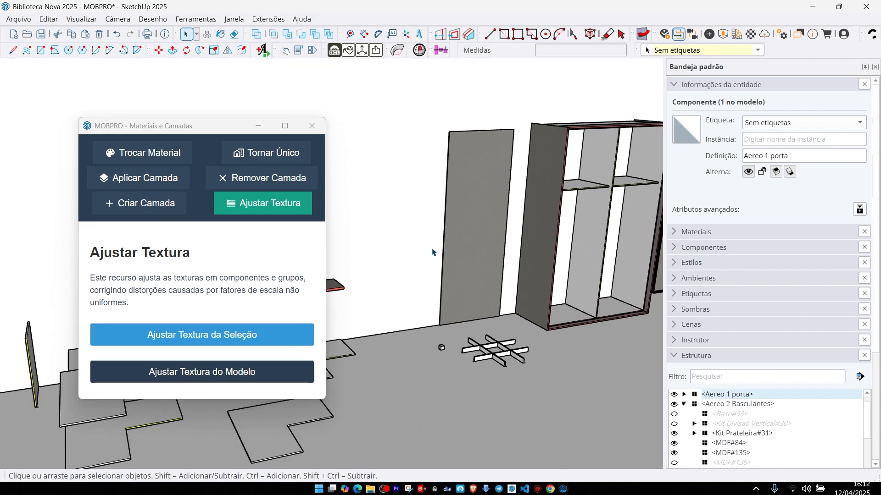
scroll(451, 246, "up", 5)
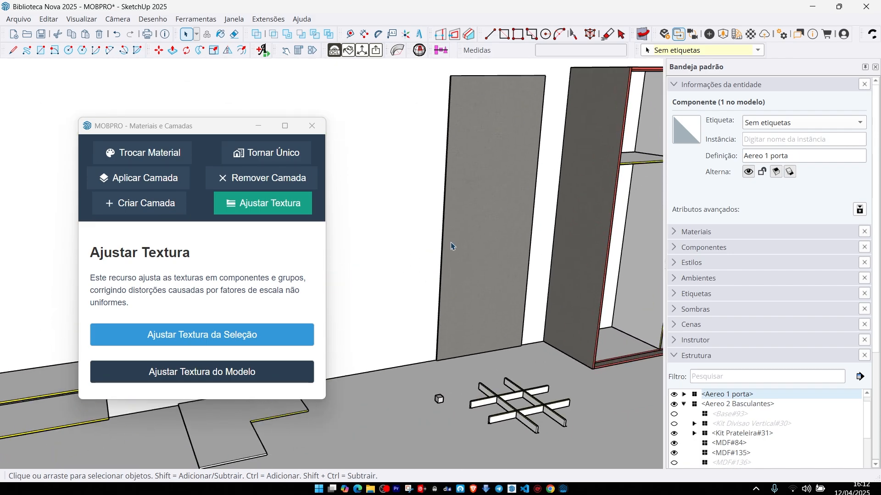
scroll(451, 247, "down", 4)
middle_click_drag(451, 246, 413, 241)
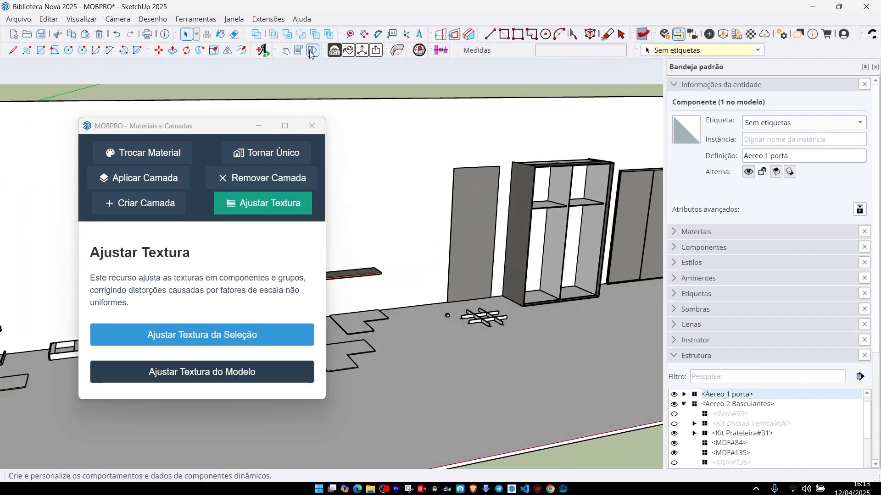
Step: Open MOBPRO - Inserir Blocos and review its block search, thumbnail size and favourite folder options
left_click(312, 125)
left_click(268, 19)
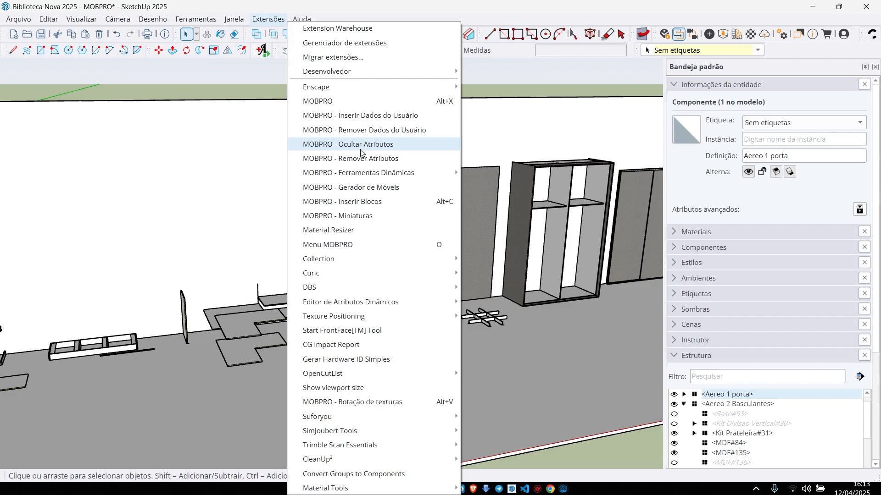
mouse_move(400, 173)
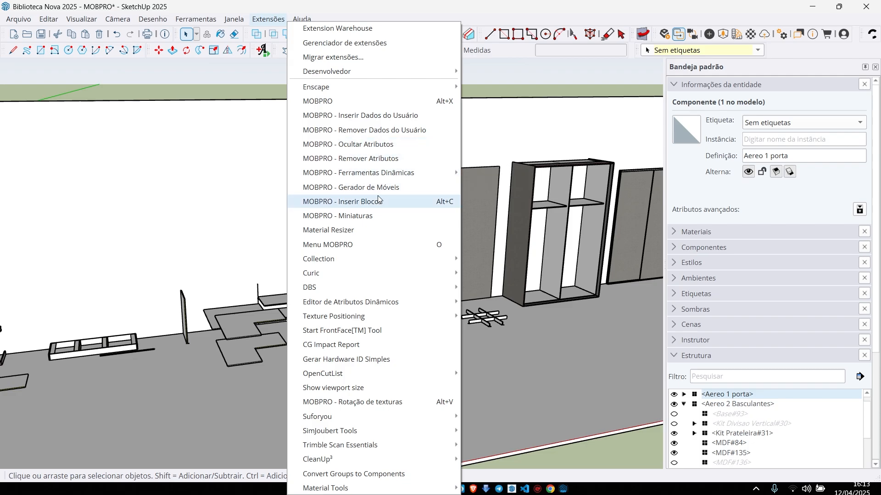
left_click(363, 206)
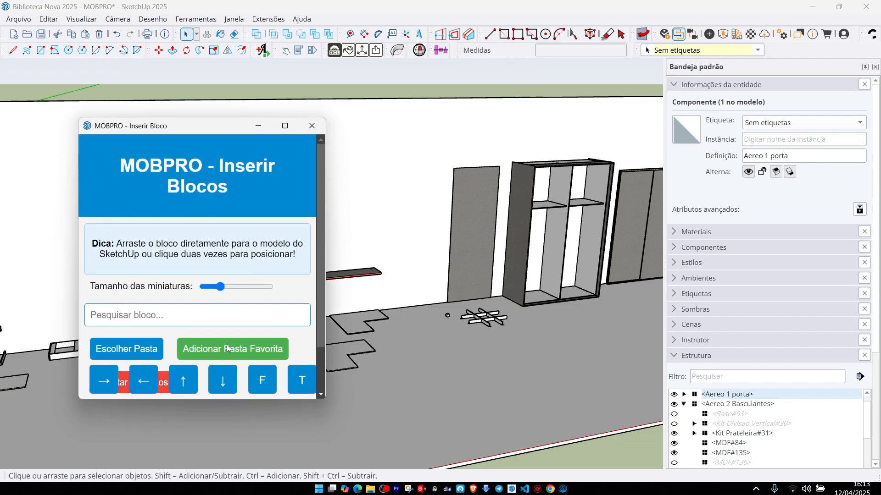
scroll(232, 312, "down", 2)
scroll(166, 311, "up", 2)
left_click(312, 126)
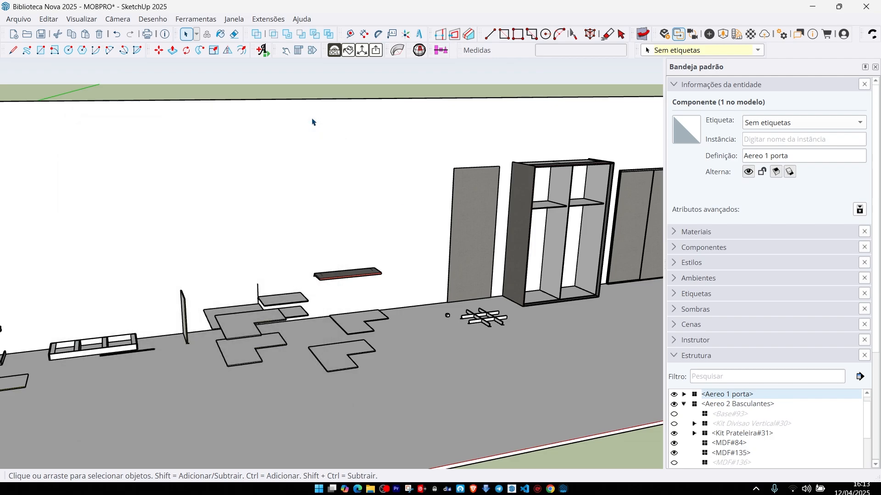
left_click(270, 19)
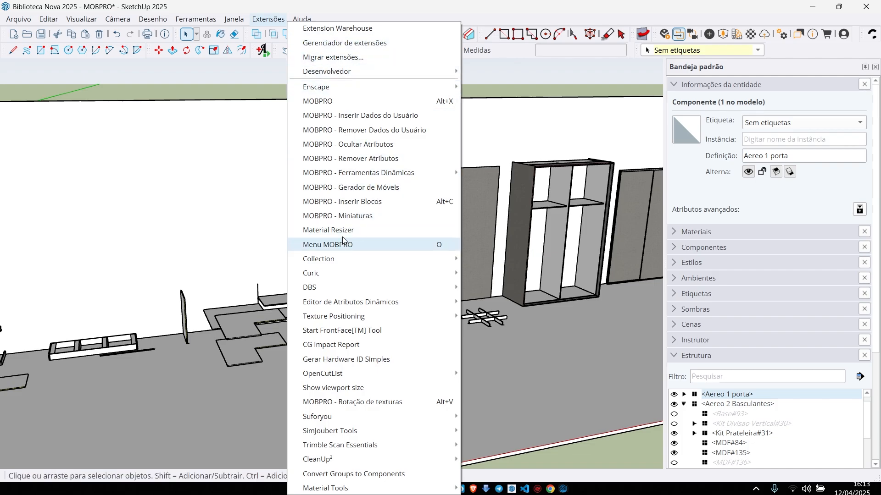
left_click(579, 301)
Step: Draw a rectangle about 6827 × 5588 mm on the ground in front of the library wall
scroll(477, 294, "down", 5)
scroll(436, 292, "down", 3)
middle_click_drag(436, 292, 381, 312)
key("r")
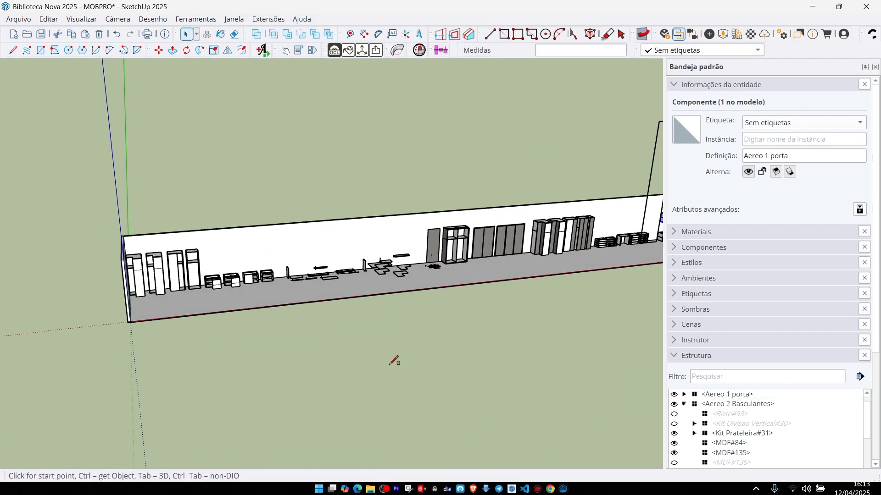
middle_click_drag(409, 354, 396, 354)
scroll(397, 354, "up", 1)
key("ctrl+Tab")
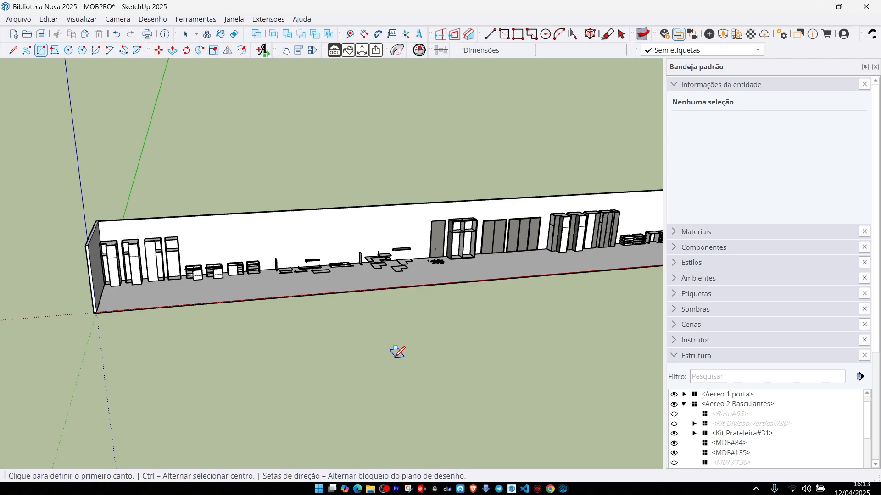
left_click(350, 383)
left_click(441, 321)
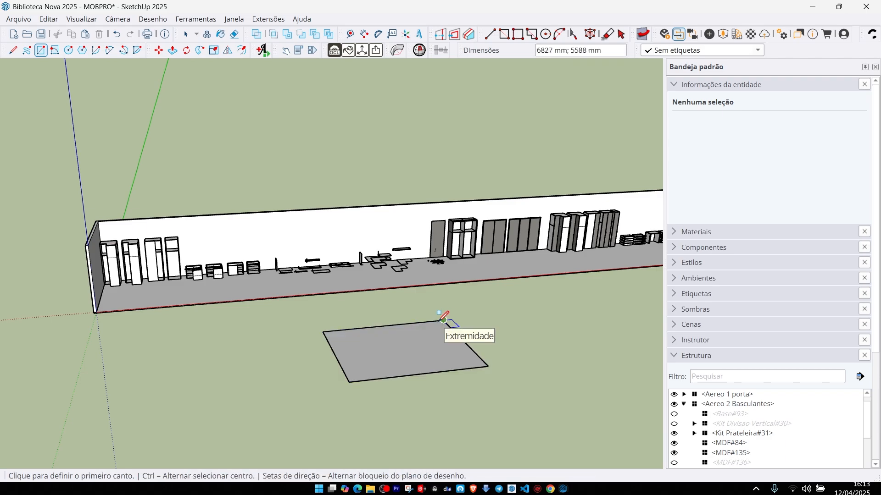
Step: Extrude the rectangle upward about 4499 mm with Push/Pull to form a box
key("p")
left_click(407, 358)
left_click(433, 277)
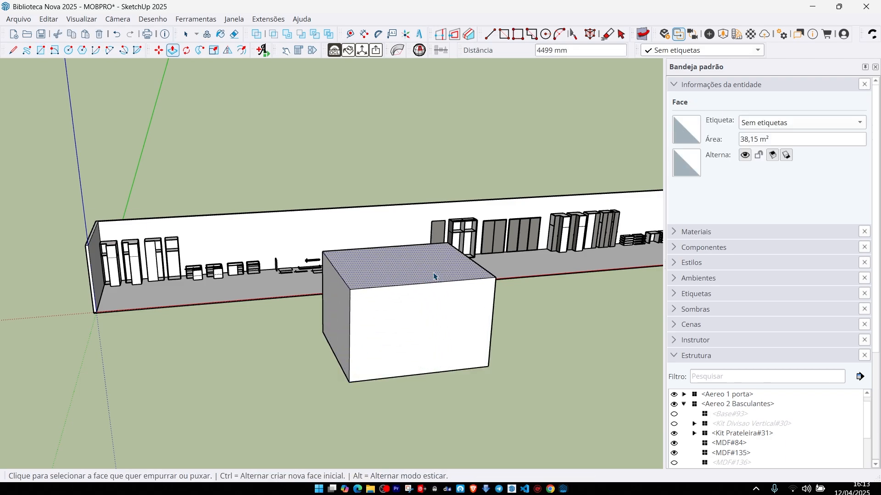
Step: Convert the whole box into a component, keeping the default definition settings
middle_click_drag(370, 325, 393, 310)
key("space")
scroll(392, 309, "up", 2)
triple_click(444, 318)
scroll(389, 287, "down", 3)
right_click(483, 298)
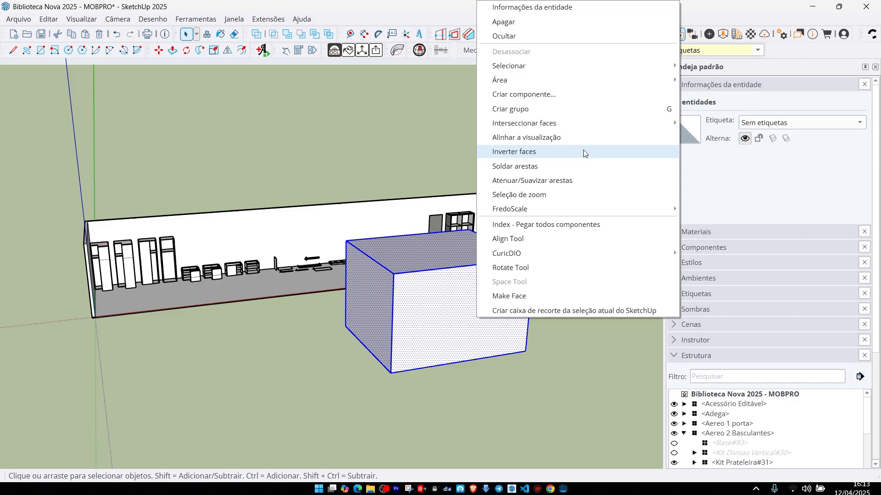
left_click(539, 97)
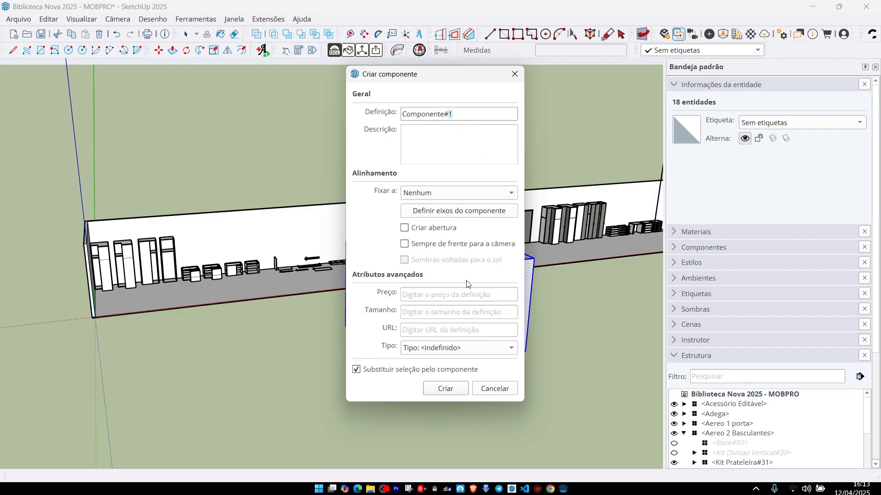
left_click(446, 389)
Step: Assign the Teste layer to the box component with MOBPRO's Aplicar Camada
scroll(505, 324, "up", 3)
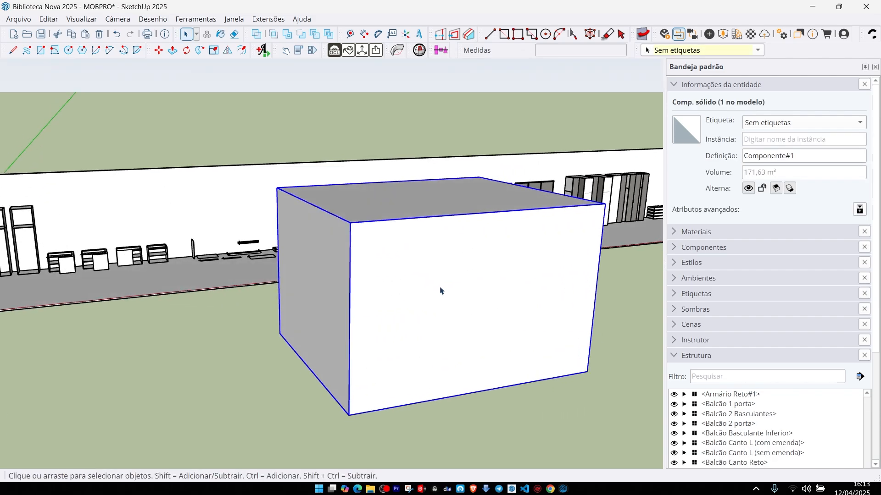
scroll(441, 298, "down", 1)
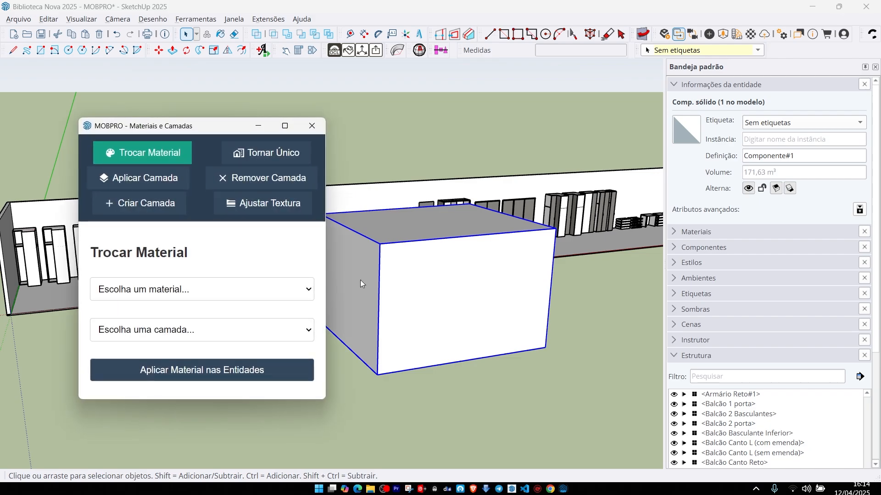
left_click(137, 181)
left_click(185, 282)
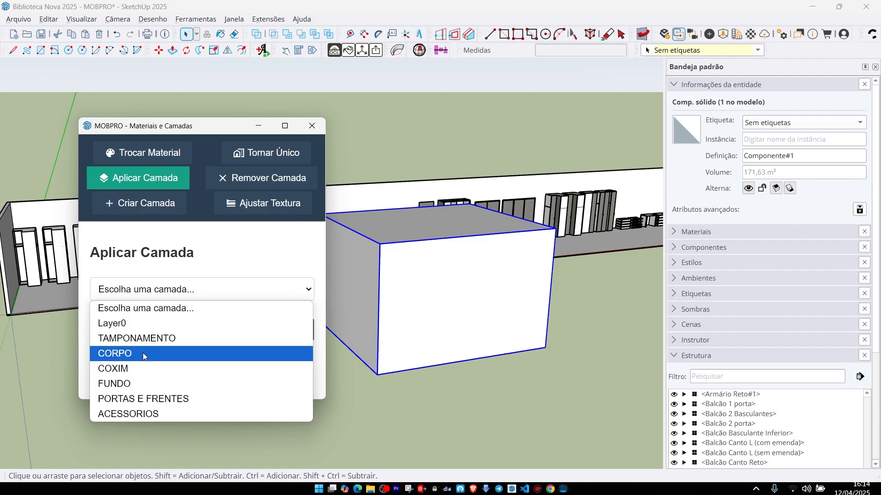
left_click(132, 425)
left_click(231, 330)
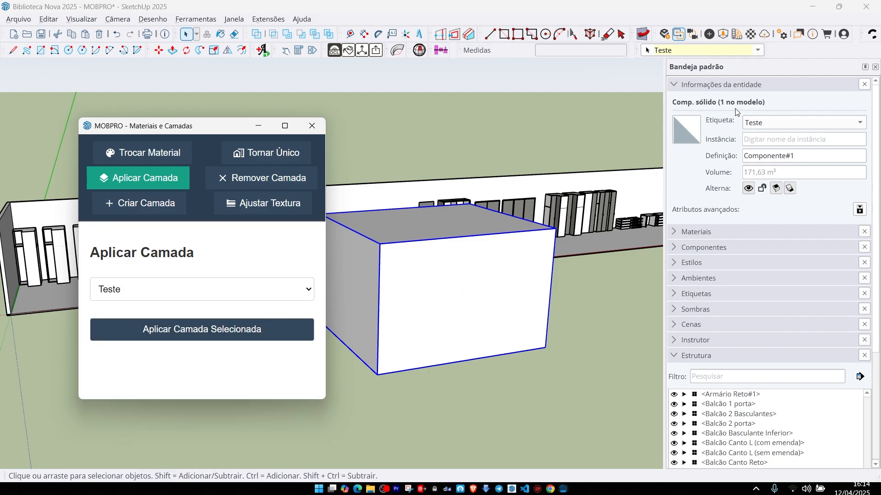
Step: Check the materials offered by Trocar Material and load Arauco_Louro Freijó_MDF_BP from the Arauco collection into the model
left_click(154, 146)
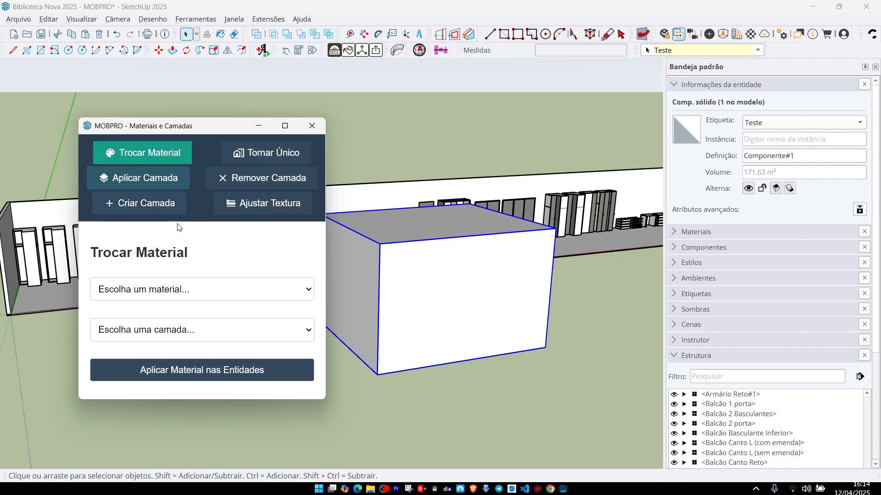
left_click(166, 286)
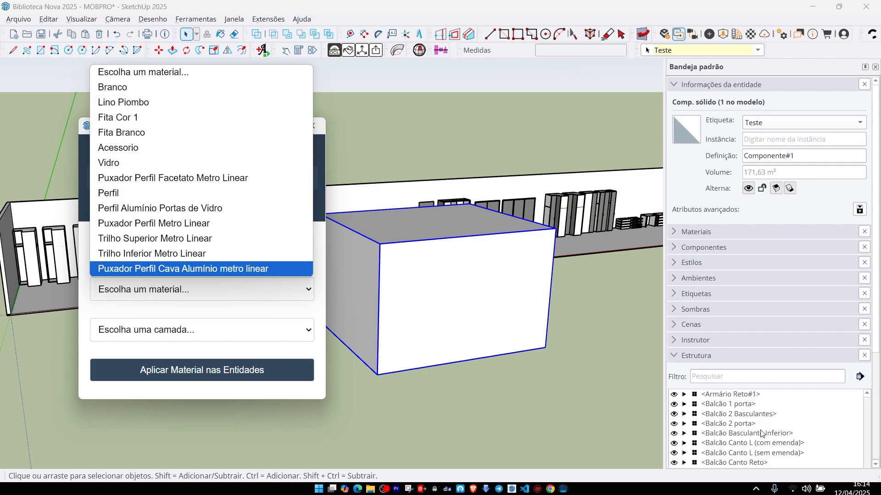
left_click(676, 235)
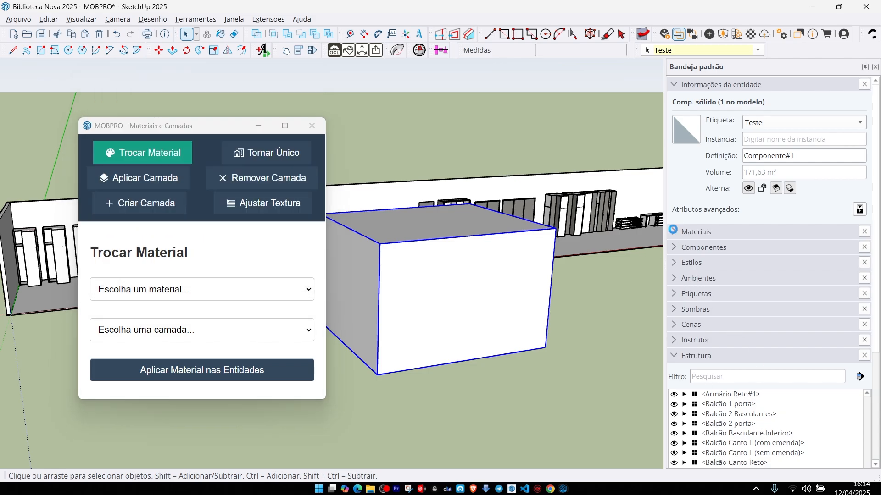
left_click(676, 236)
left_click(747, 389)
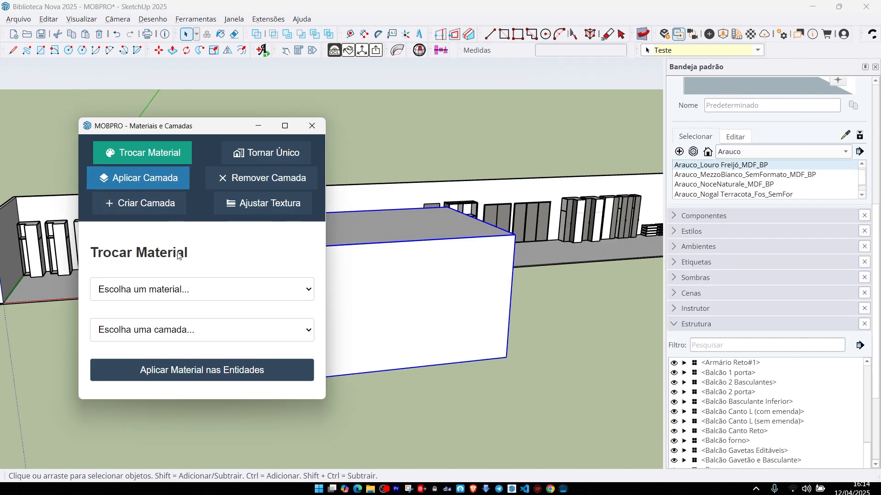
Step: Apply the Arauco_Louro Freijó_MDF_BP material to the entities on the Teste layer with Trocar Material
left_click(200, 290)
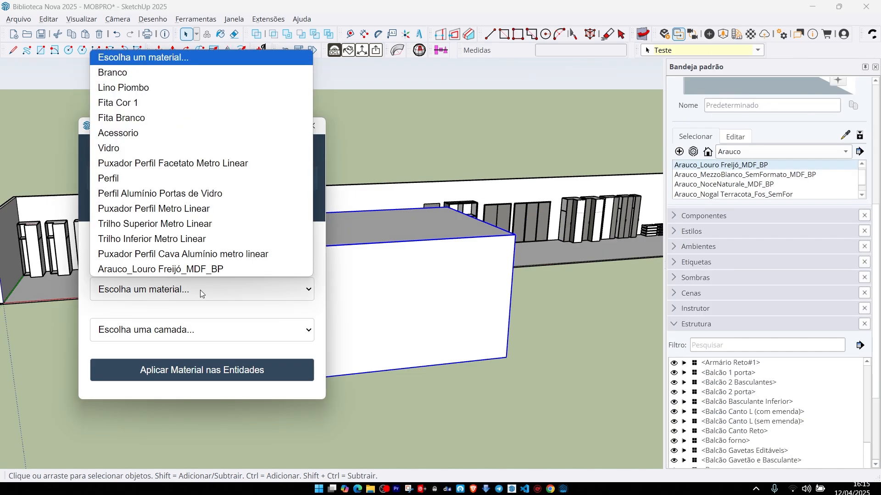
left_click(179, 269)
left_click(195, 327)
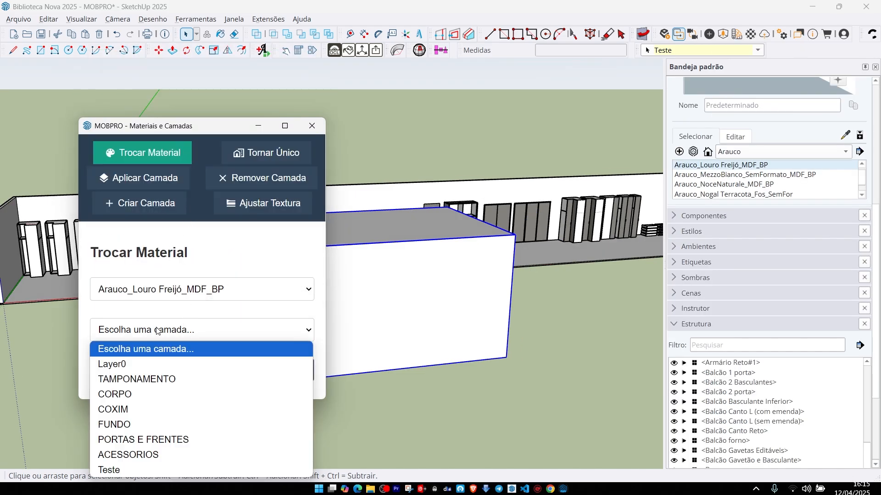
left_click(130, 480)
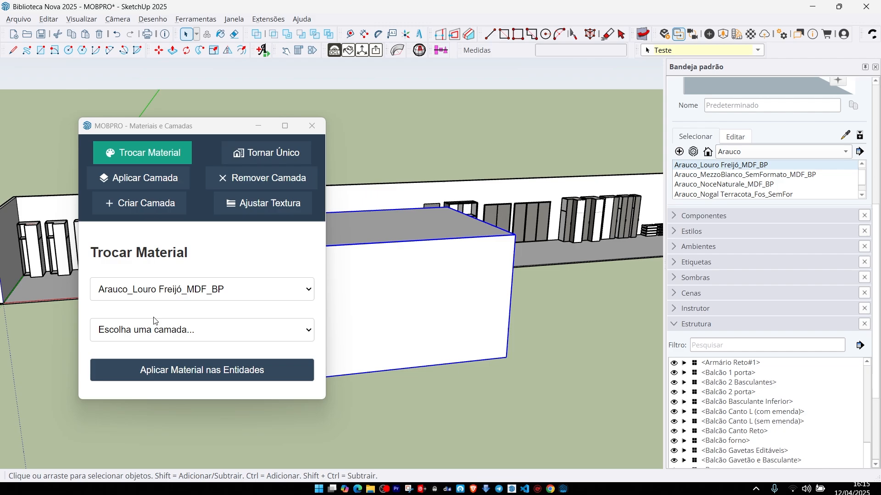
left_click(156, 333)
left_click(131, 470)
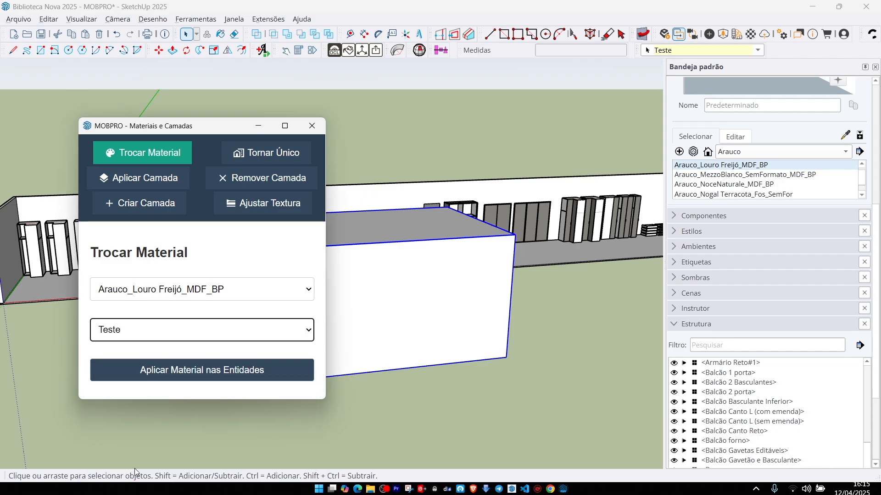
left_click(245, 374)
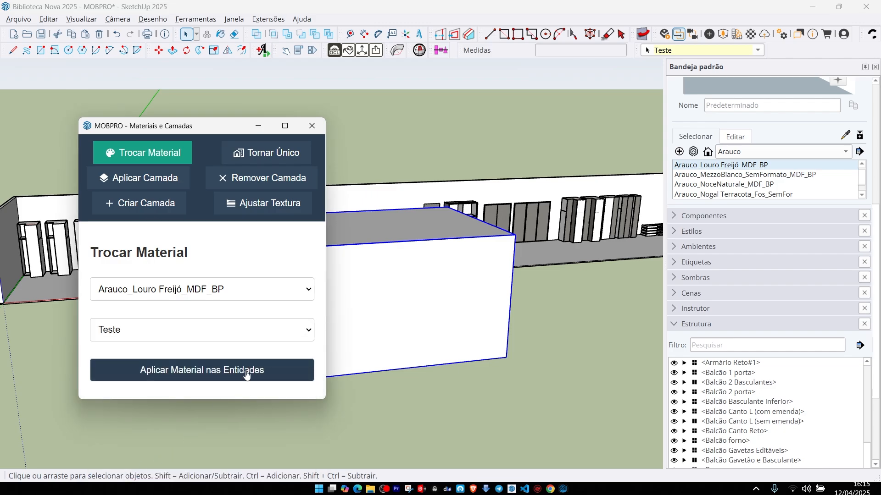
left_click(311, 126)
Step: Examine the wood grain direction on the box's sides and top face
middle_click_drag(349, 284, 448, 291)
scroll(456, 219, "up", 2)
middle_click_drag(547, 281, 497, 240, "shift")
middle_click_drag(514, 271, 458, 275)
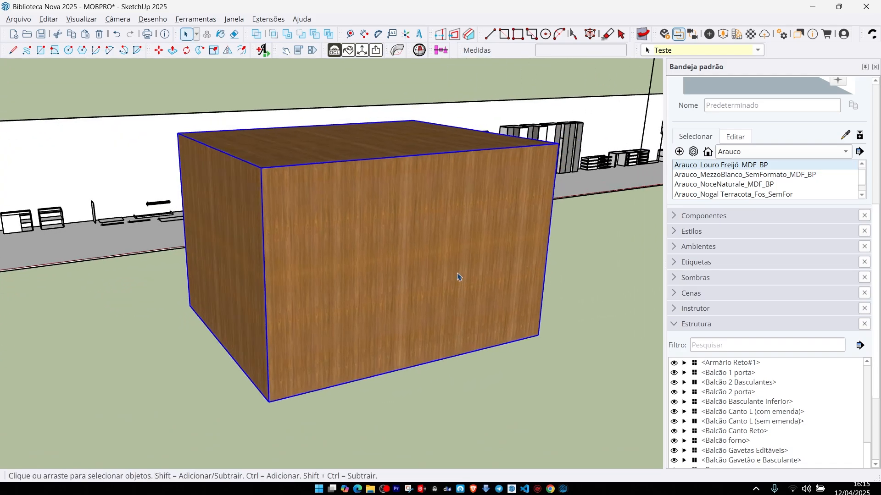
middle_click_drag(401, 176, 442, 253)
scroll(406, 224, "down", 1)
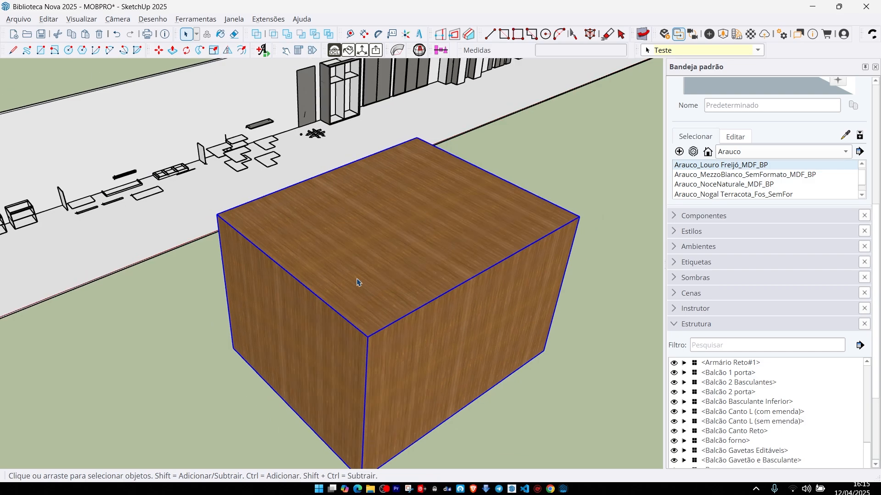
middle_click_drag(421, 247, 413, 232)
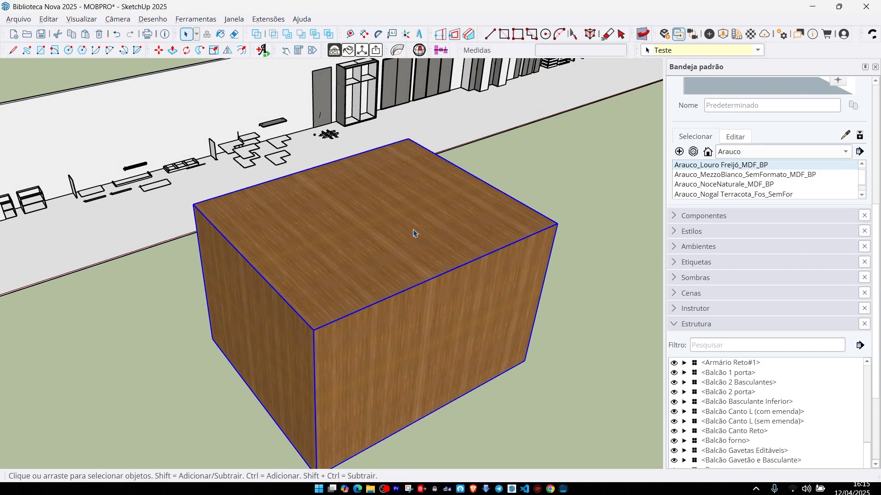
double_click(412, 232)
left_click(373, 225)
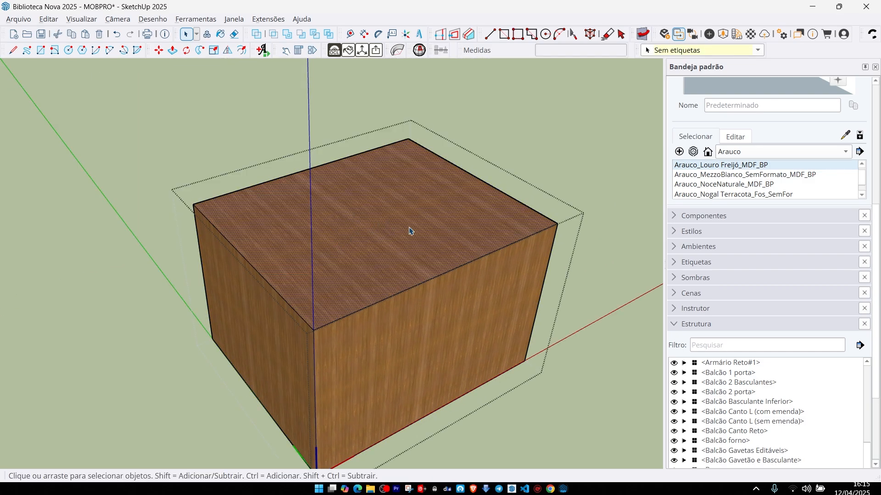
middle_click_drag(419, 254, 452, 255)
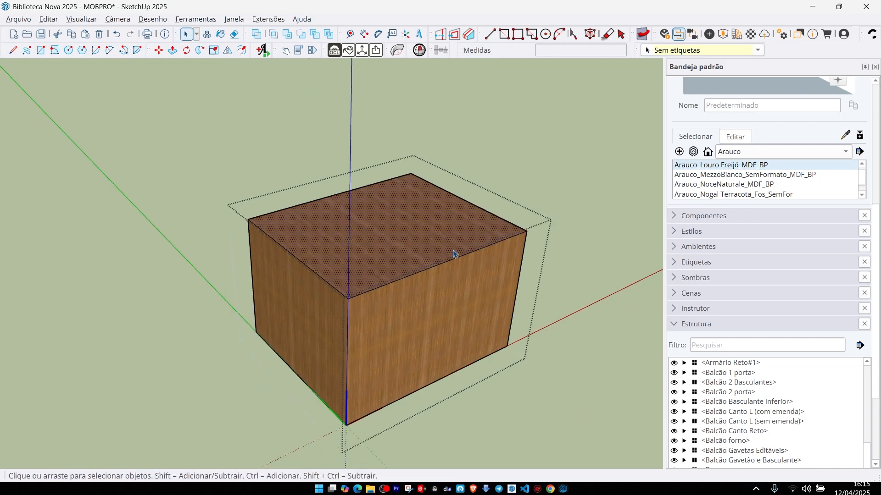
key("Escape")
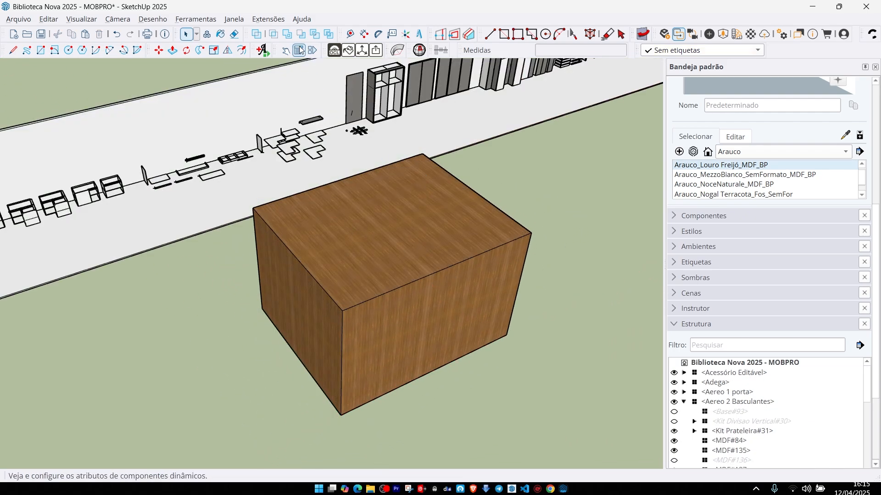
Step: Rotate the wood texture on the box's top face counterclockwise with MOBPRO - Rotação de texturas
left_click(274, 23)
left_click(367, 402)
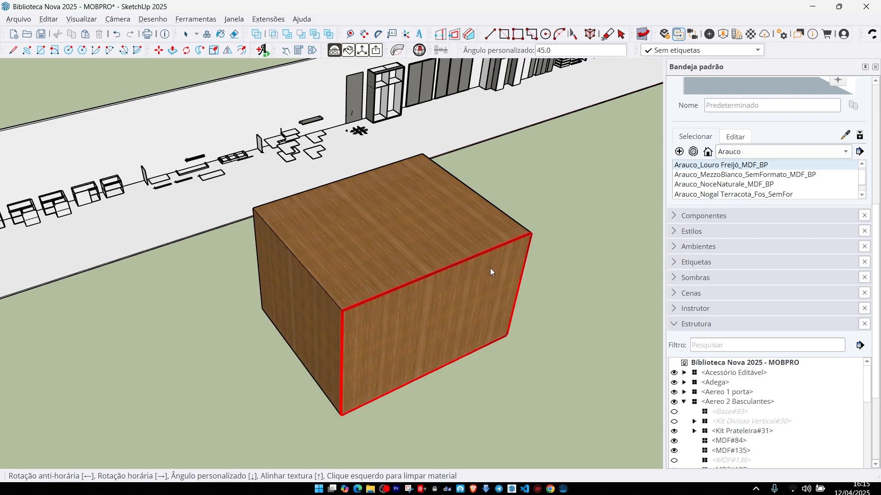
middle_click_drag(490, 268, 367, 241)
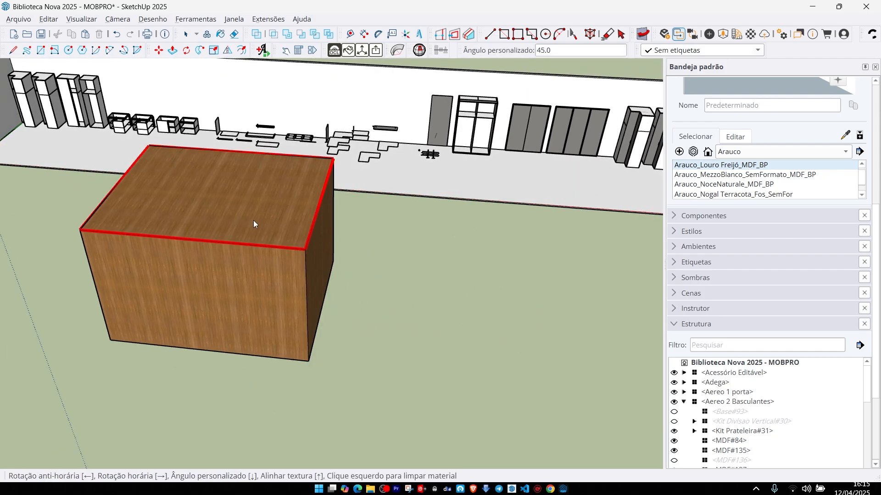
middle_click_drag(253, 221, 457, 202)
middle_click_drag(429, 173, 342, 226)
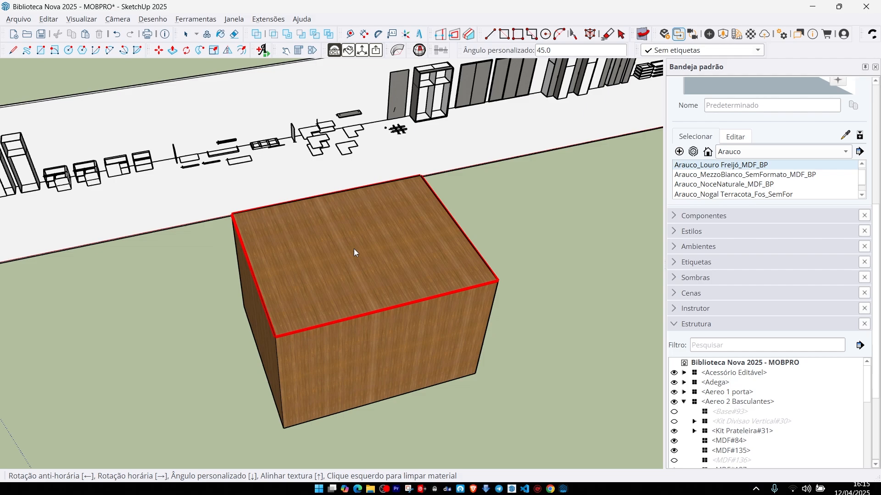
key("Left")
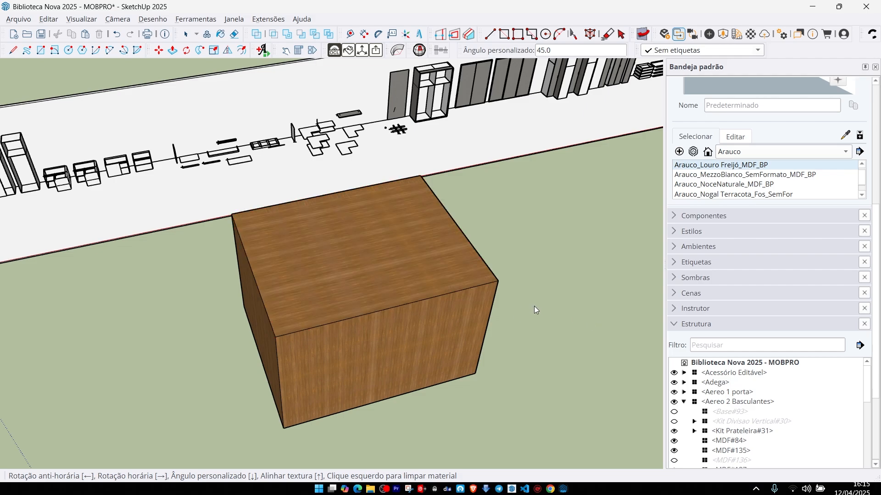
middle_click_drag(534, 306, 137, 294)
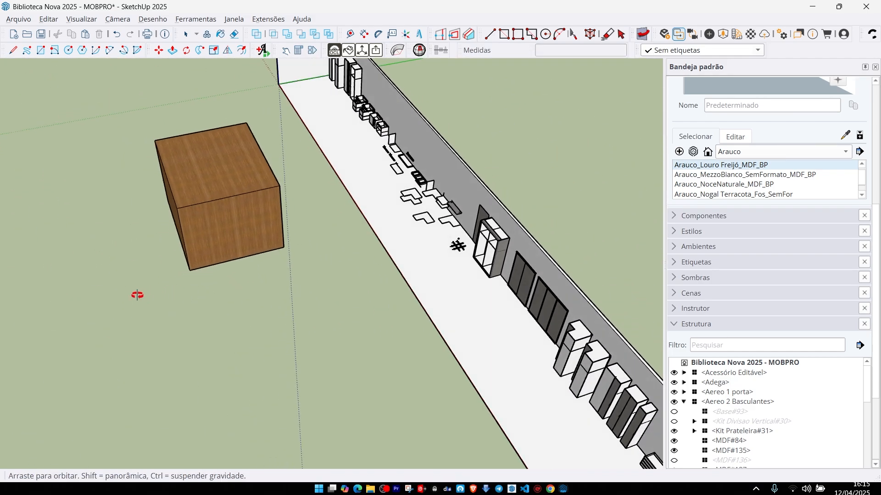
Step: Turn the wood grain on the box's top face a quarter turn counterclockwise using the texture rotation tool
scroll(229, 189, "up", 5)
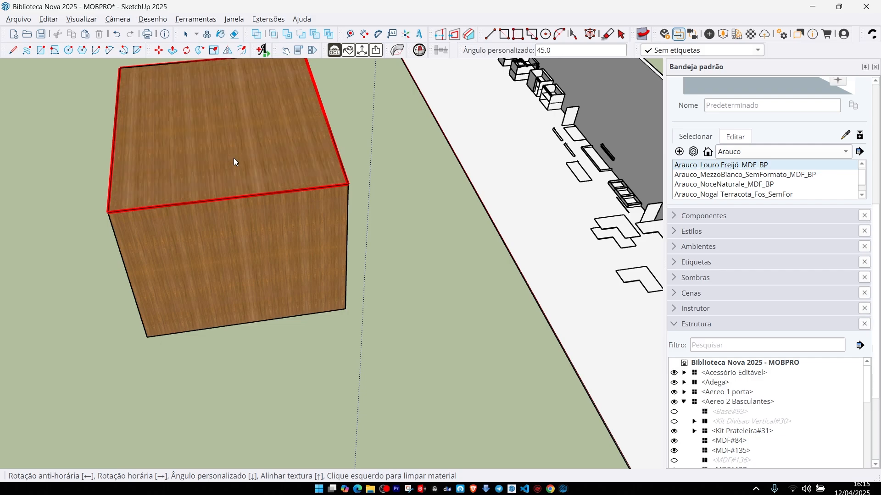
key("Left")
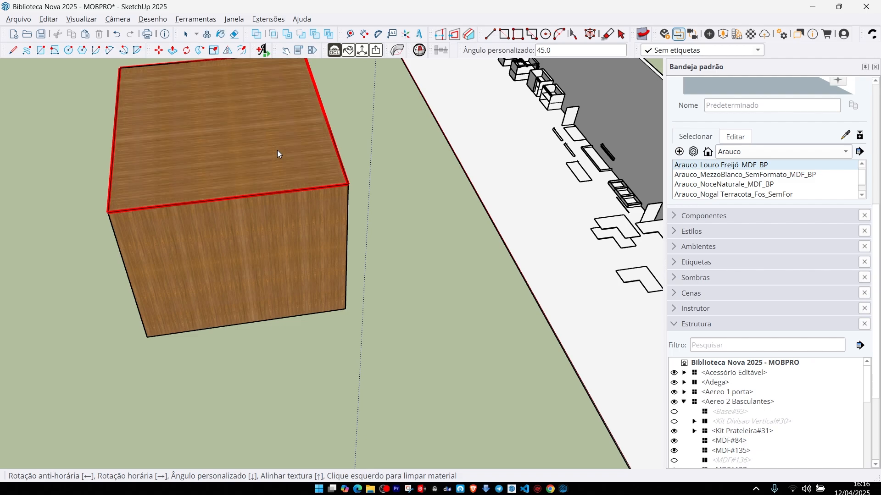
middle_click_drag(281, 155, 334, 191)
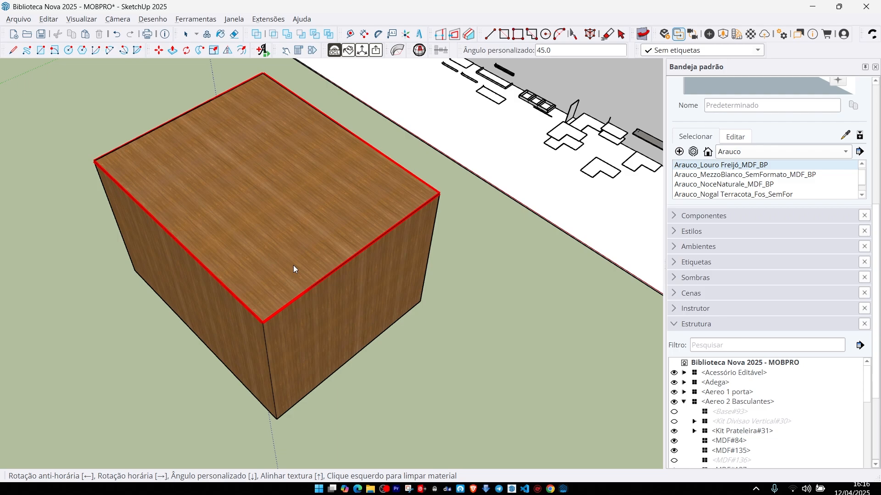
middle_click_drag(293, 265, 335, 266)
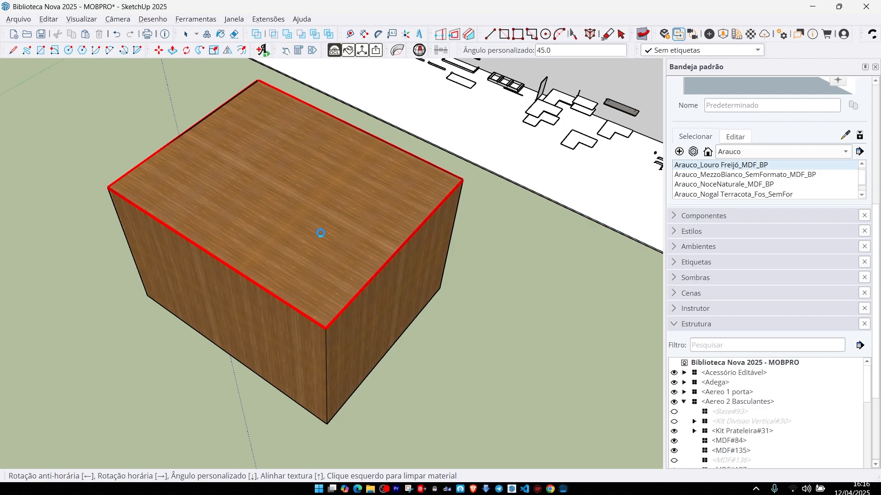
Step: Test texture rotation on the box's side face with two counterclockwise turns and the 45° custom angle, and realign the grain
middle_click_drag(280, 255, 425, 261)
scroll(410, 269, "down", 3)
middle_click_drag(377, 288, 434, 196)
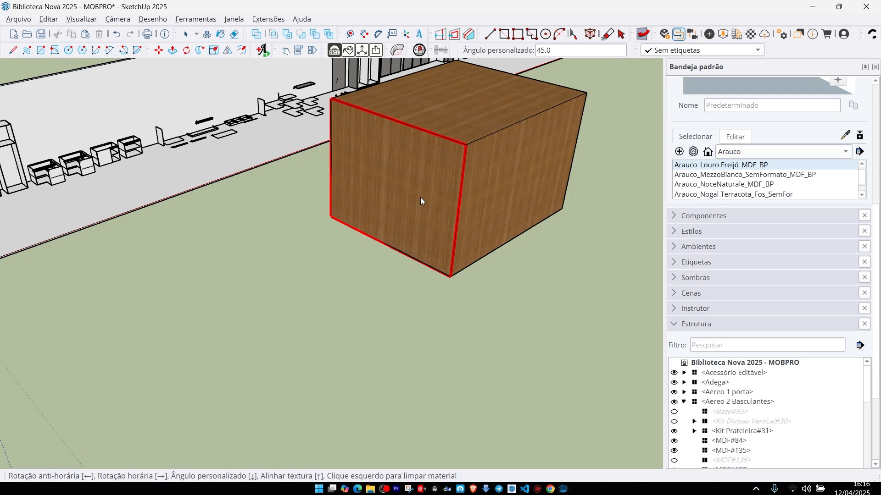
key("Left")
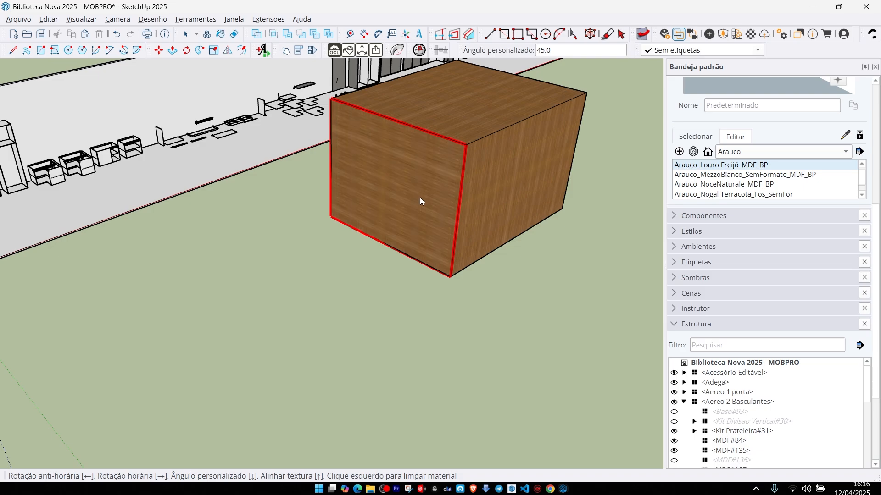
key("Left")
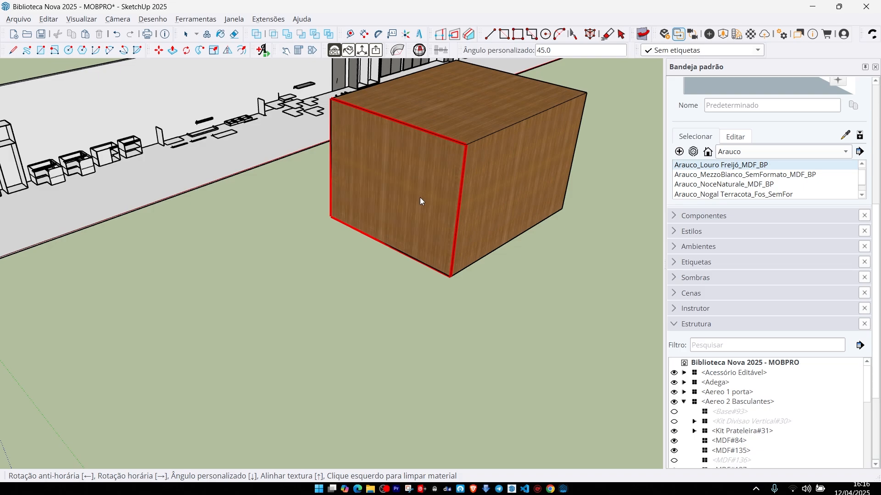
key("Down")
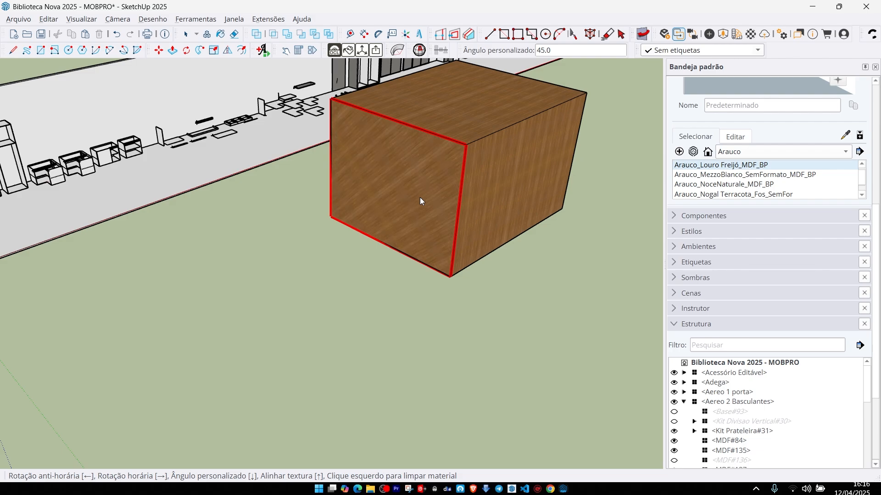
key("Up")
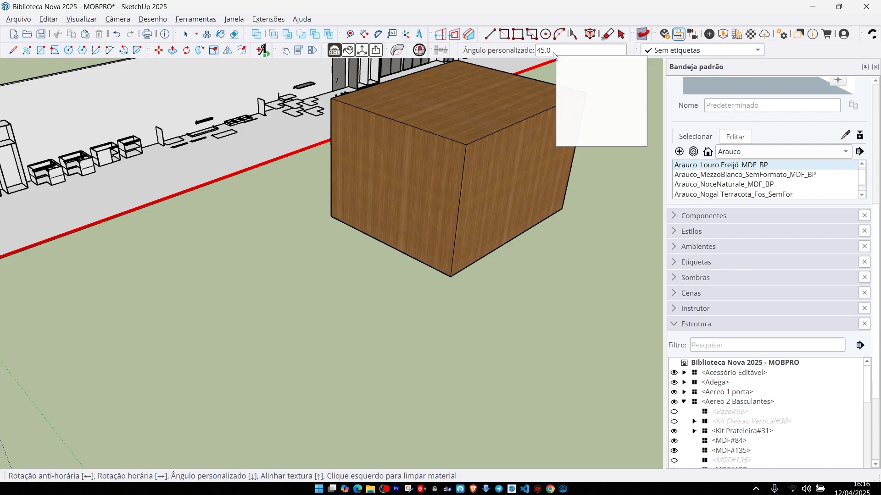
Step: Set the custom rotation angle to 25 and rotate the side face's wood texture by it repeatedly
type("25")
key("Return")
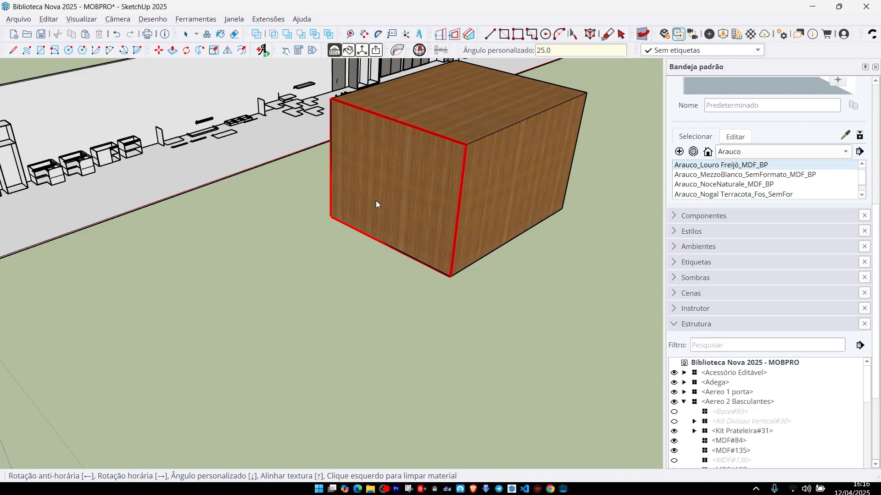
key("Down")
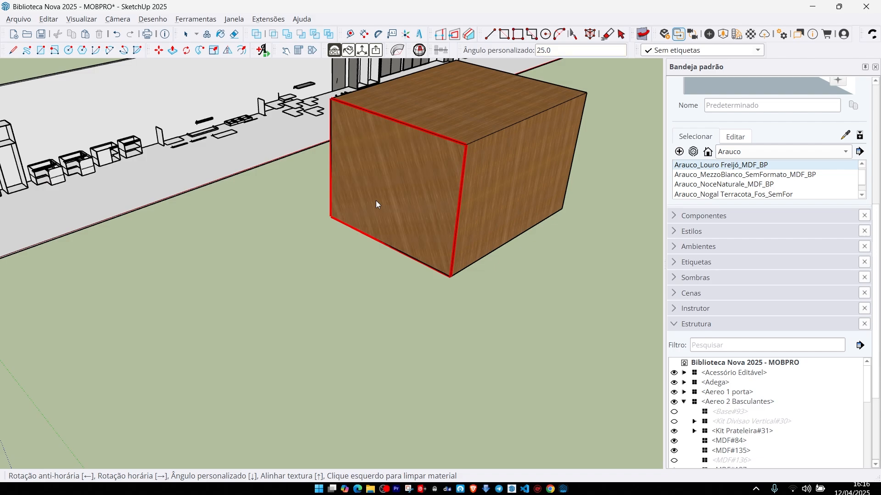
key("Down")
key("Down")
key("Down")
key("Down")
key("Down")
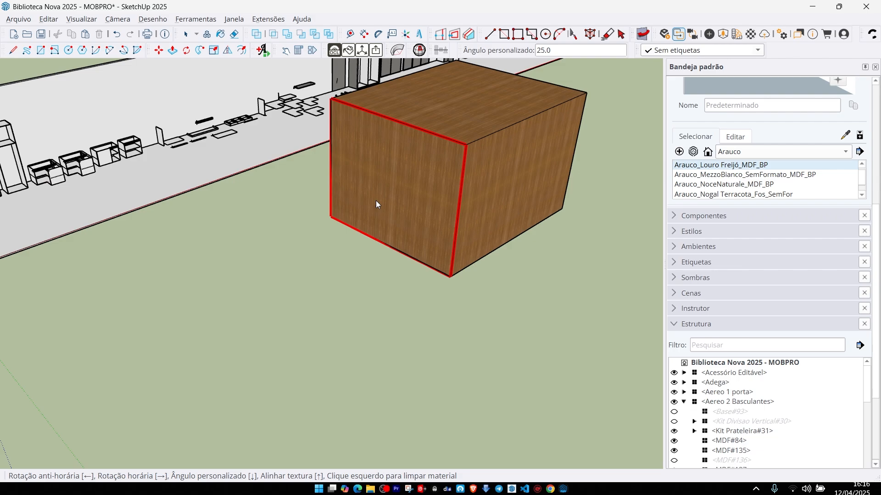
key("Return")
Step: Delete the wood-textured test box on the Teste layer from the model
scroll(454, 289, "down", 2)
middle_click_drag(512, 278, 554, 278)
scroll(481, 194, "up", 4)
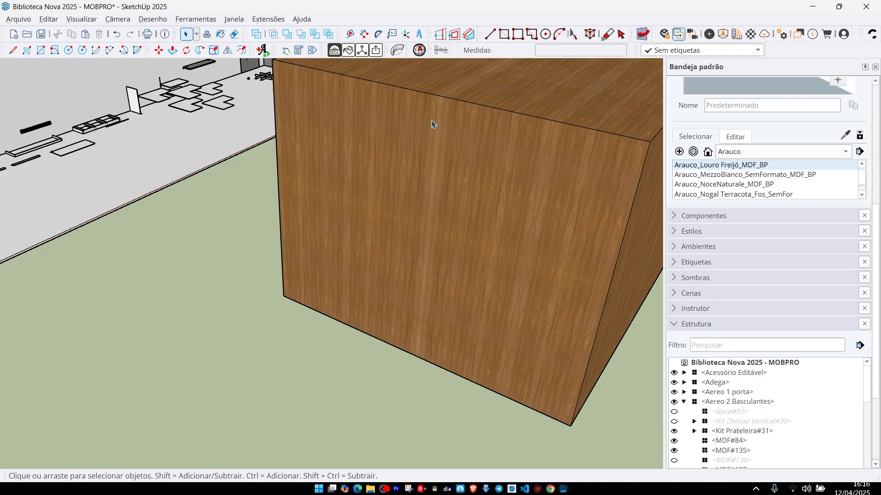
scroll(447, 229, "down", 4)
scroll(463, 248, "up", 2)
left_click(460, 242)
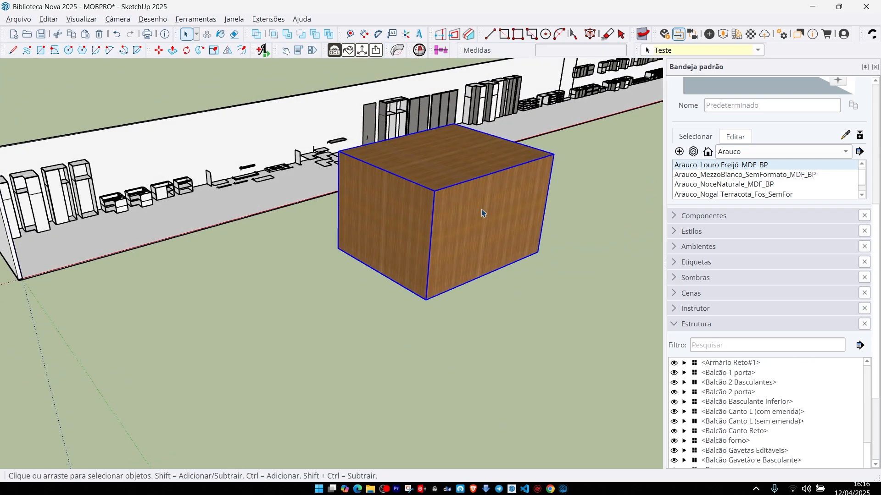
key("Delete")
scroll(438, 206, "up", 5)
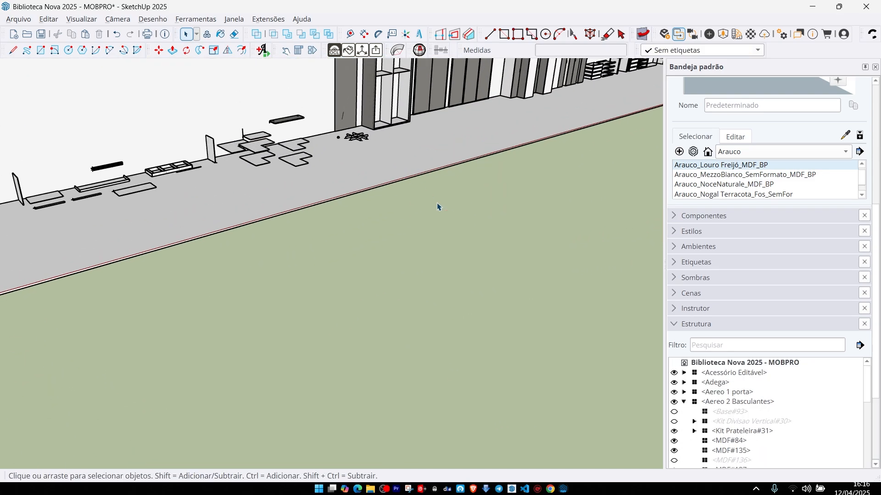
middle_click_drag(376, 138, 468, 193)
scroll(438, 242, "up", 3)
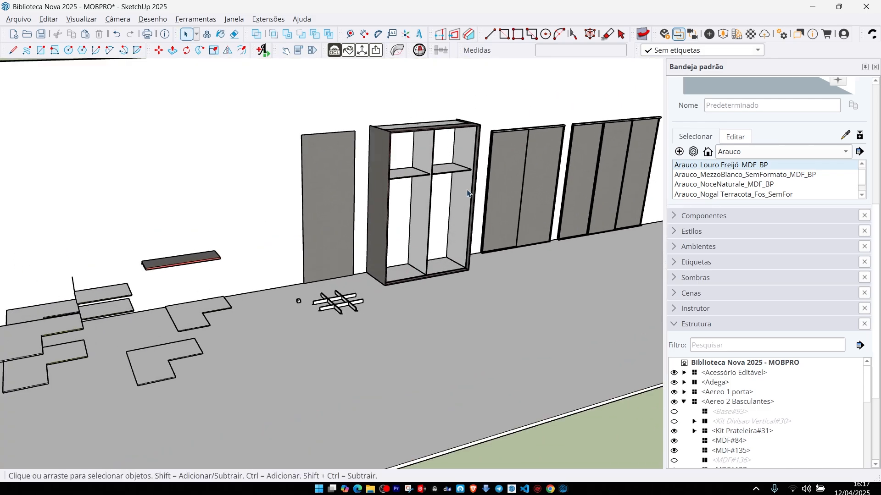